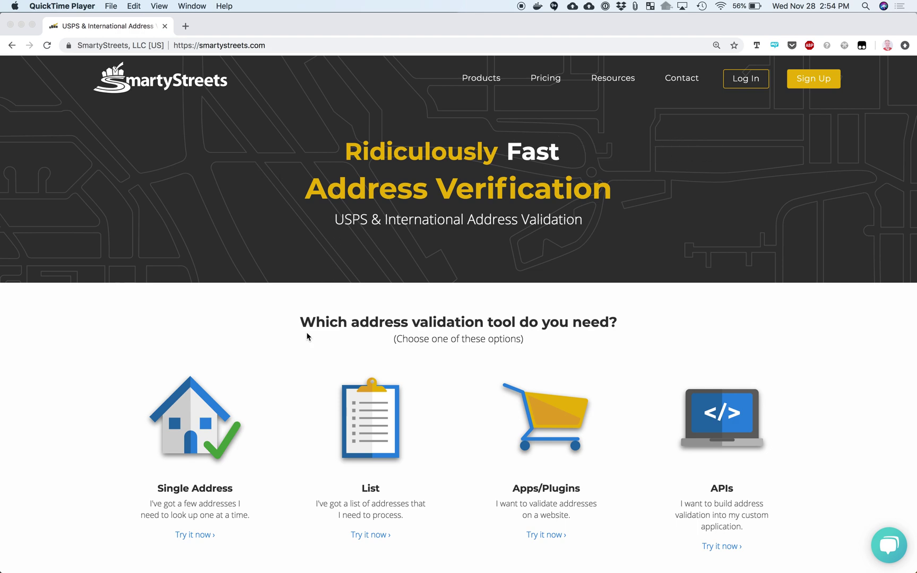
Scroll through the SmartyStreets home page in Chrome
scroll(307, 336, "down", 5)
scroll(307, 337, "up", 5)
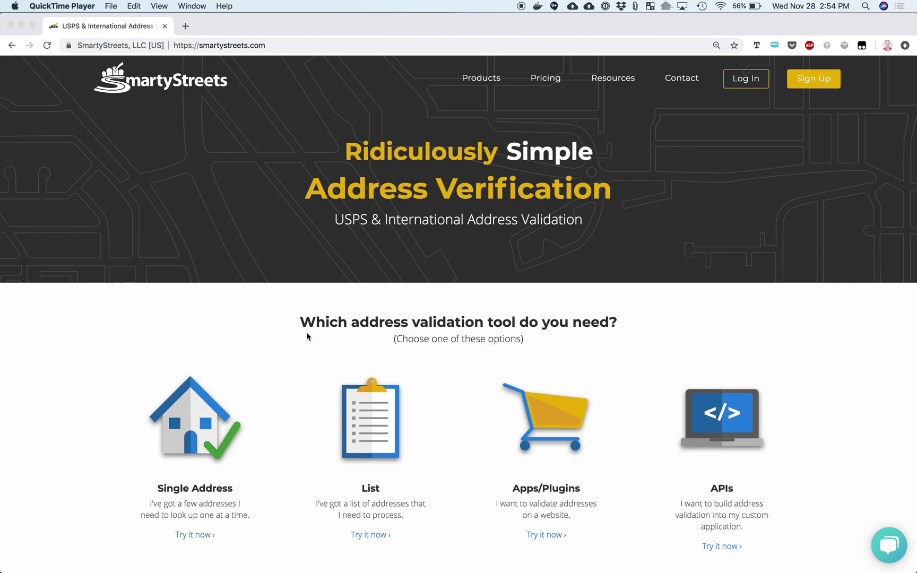
scroll(307, 337, "down", 8)
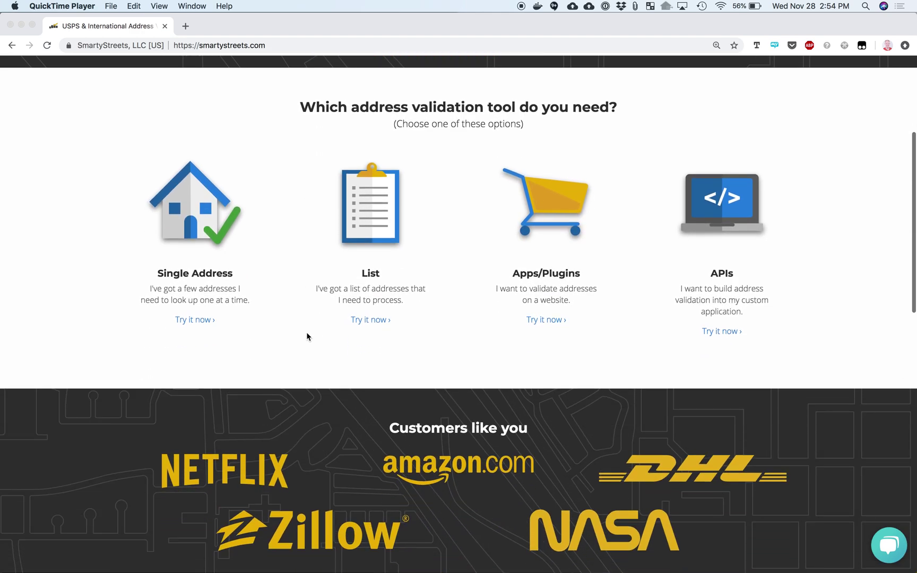
scroll(306, 337, "up", 8)
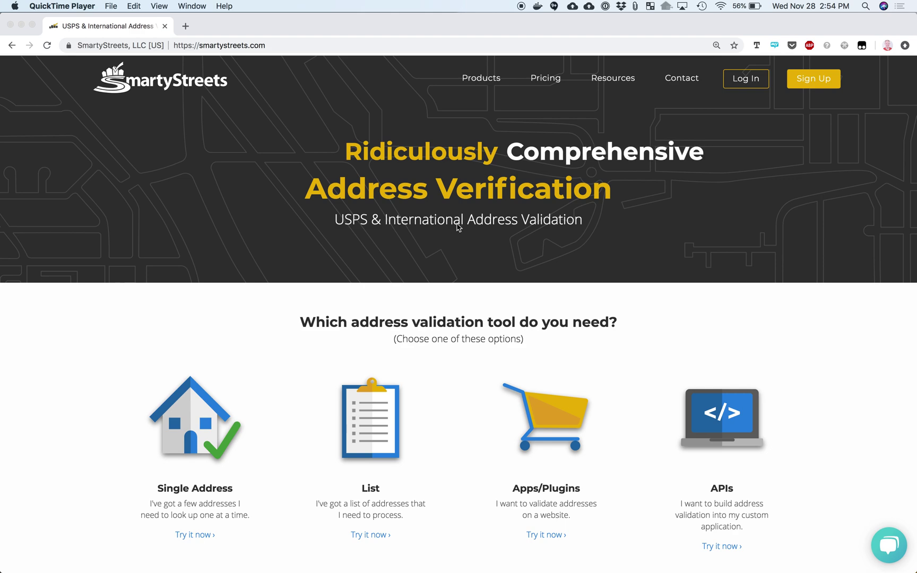
left_click(483, 80)
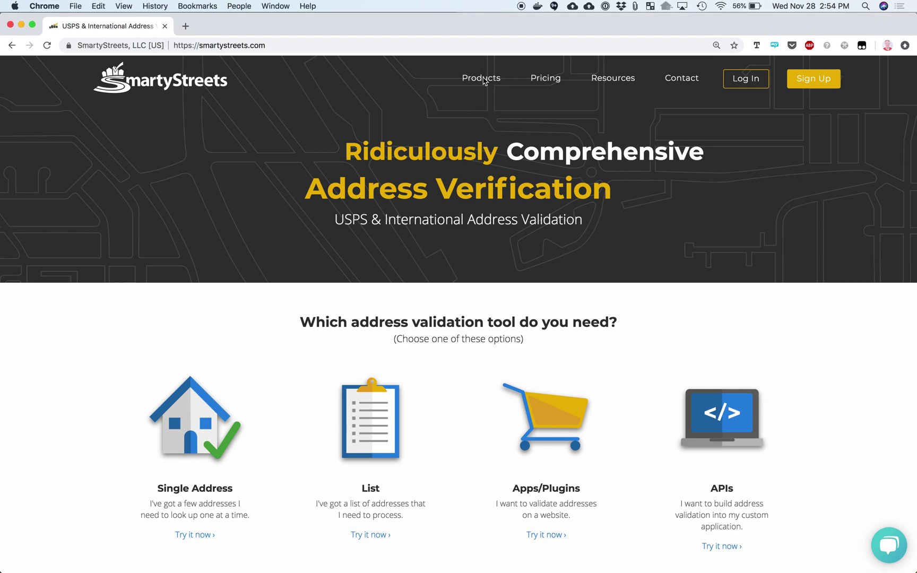
Go through Products to the Pricing page with the US Address Plans
left_click(483, 79)
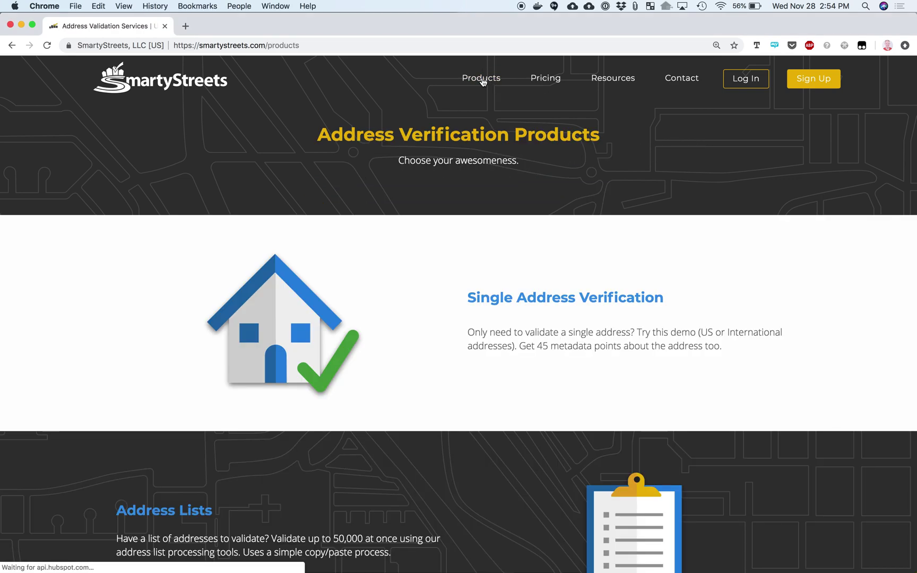
mouse_move(482, 80)
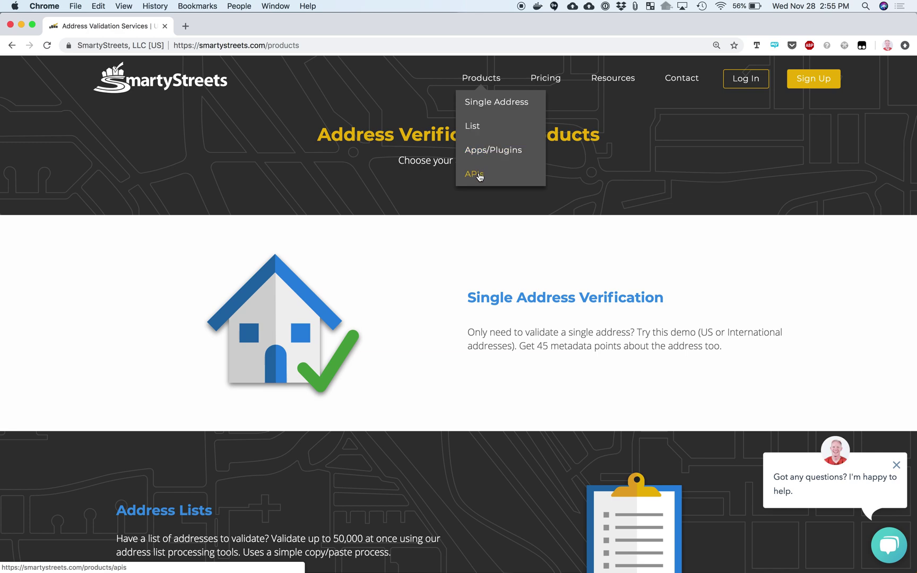
mouse_move(544, 78)
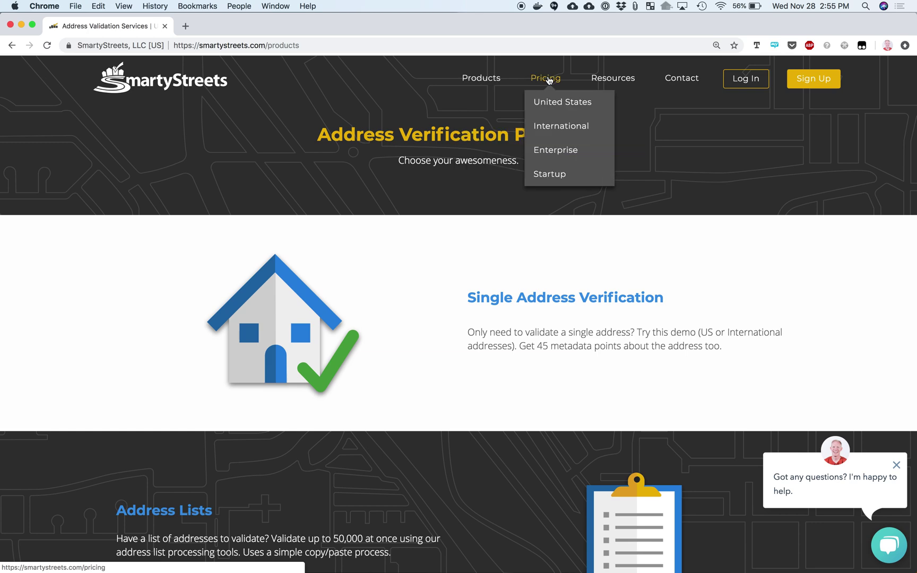
left_click(545, 79)
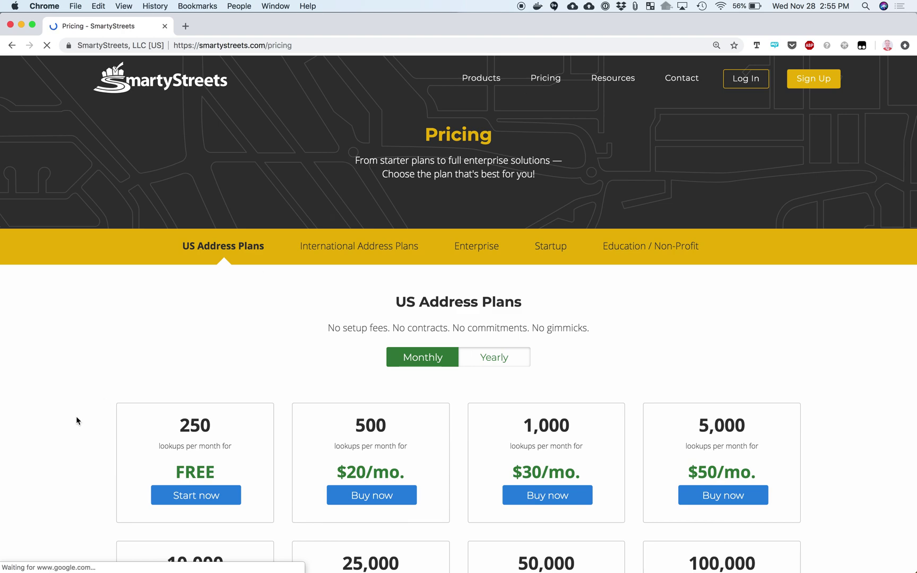
Show yearly plan prices (from 6,000 lookups at $200/yr), then return to Address Verification Products
scroll(47, 444, "down", 5)
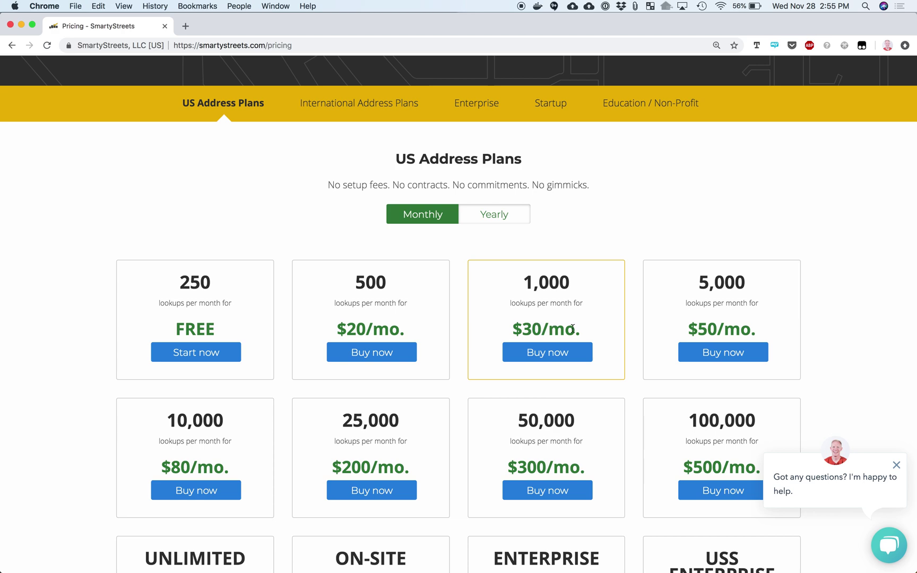
scroll(566, 398, "down", 3)
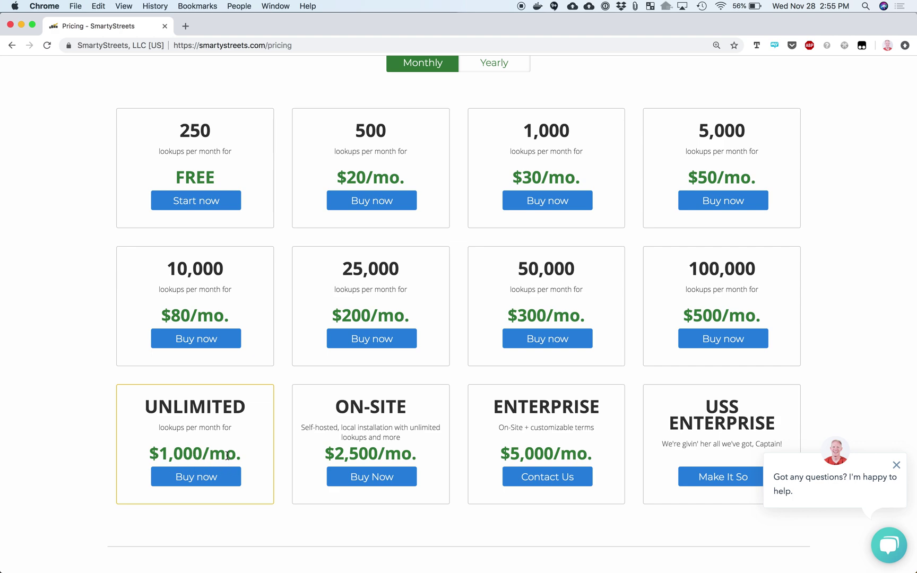
scroll(227, 456, "up", 3)
left_click_drag(493, 200, 496, 203)
left_click(492, 200)
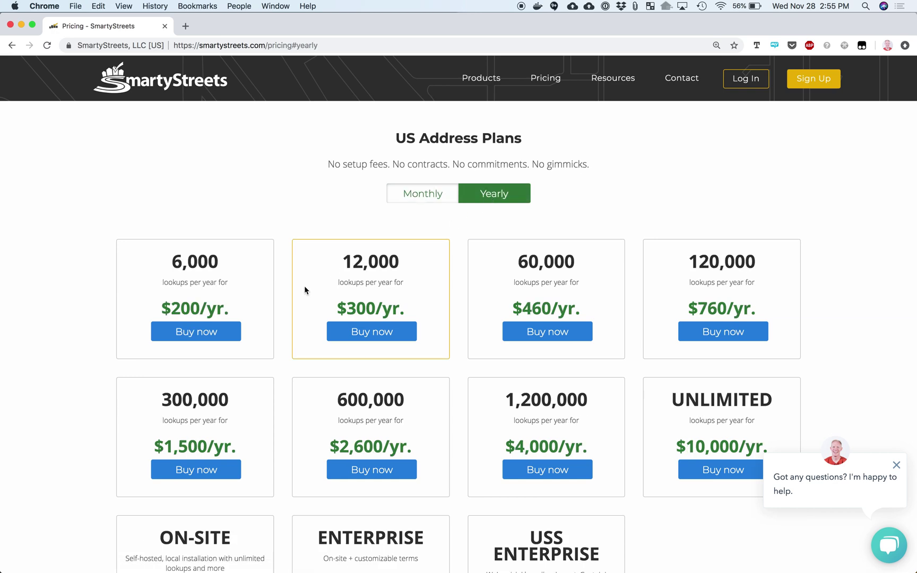
scroll(304, 290, "down", 3)
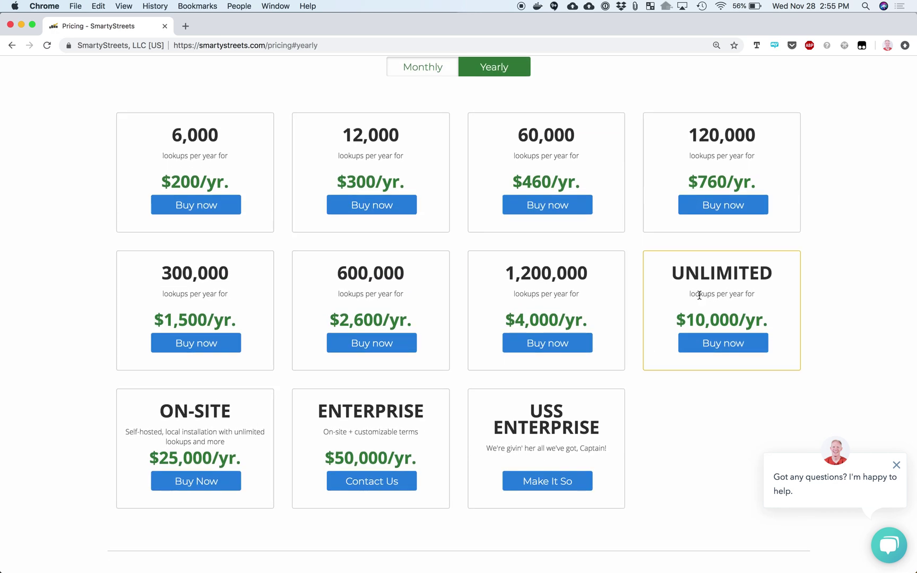
scroll(728, 333, "up", 5)
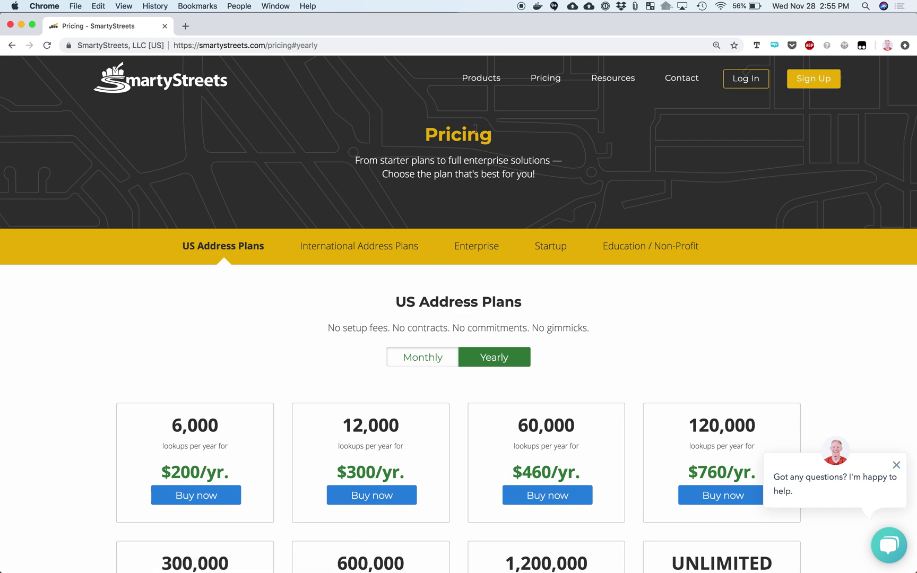
left_click(488, 80)
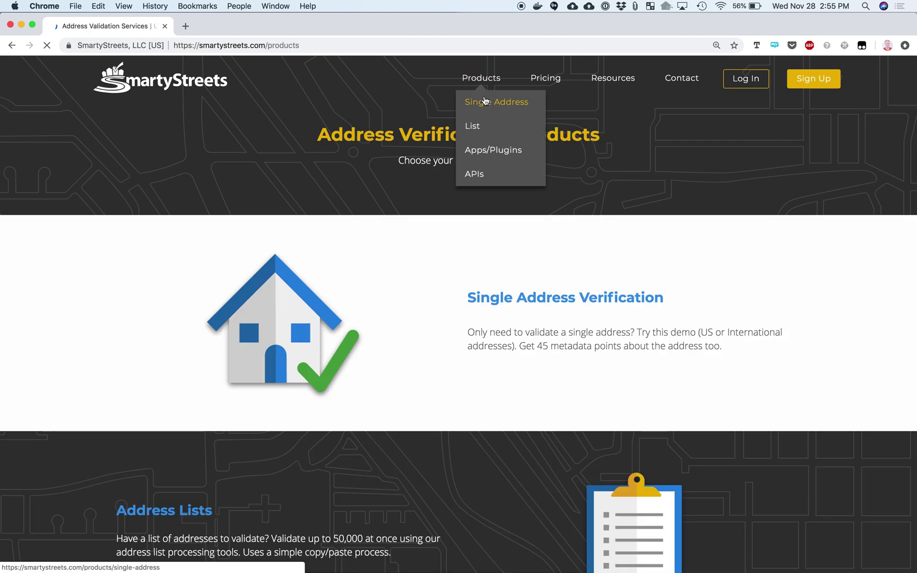
Open Single Address Verification, dismiss the chat popup, and bring up the Log In dialog
left_click(487, 104)
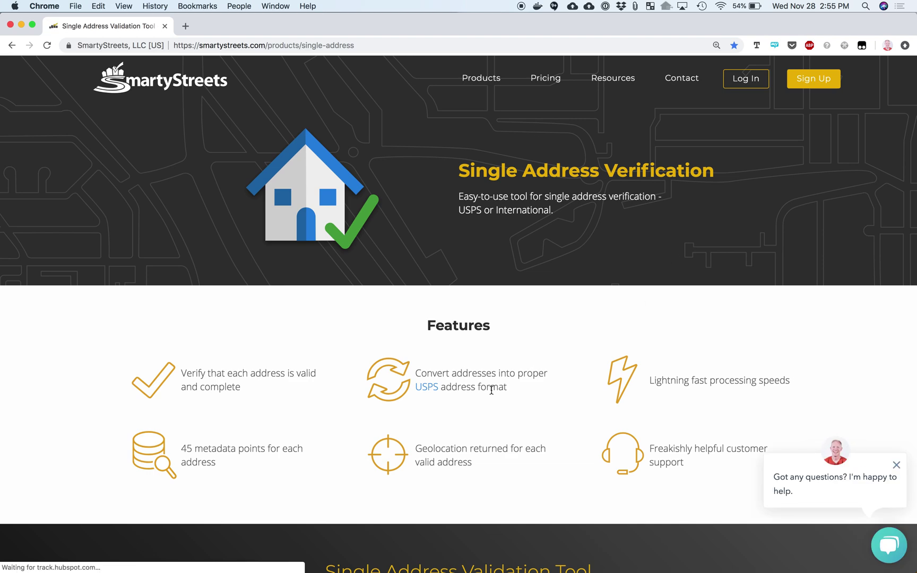
left_click(896, 464)
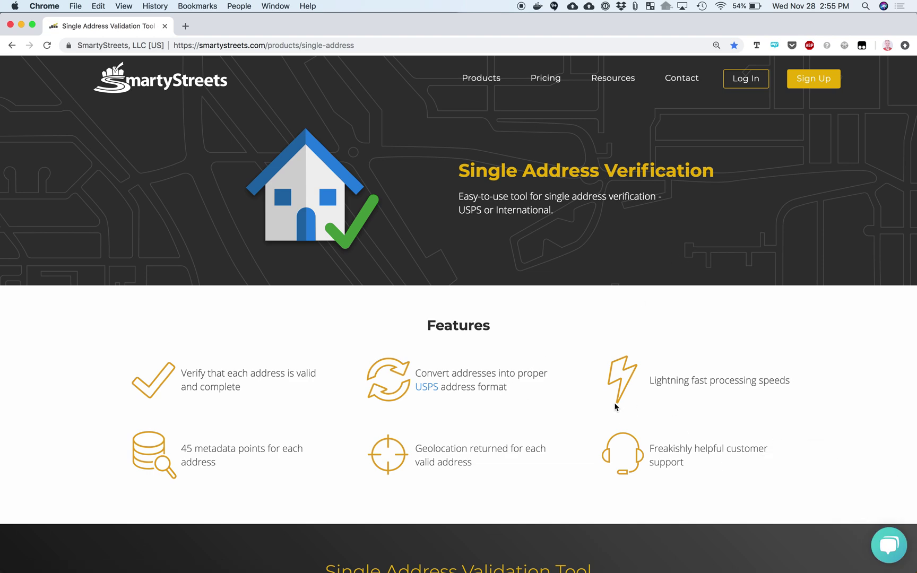
scroll(614, 406, "down", 5)
scroll(614, 407, "down", 6)
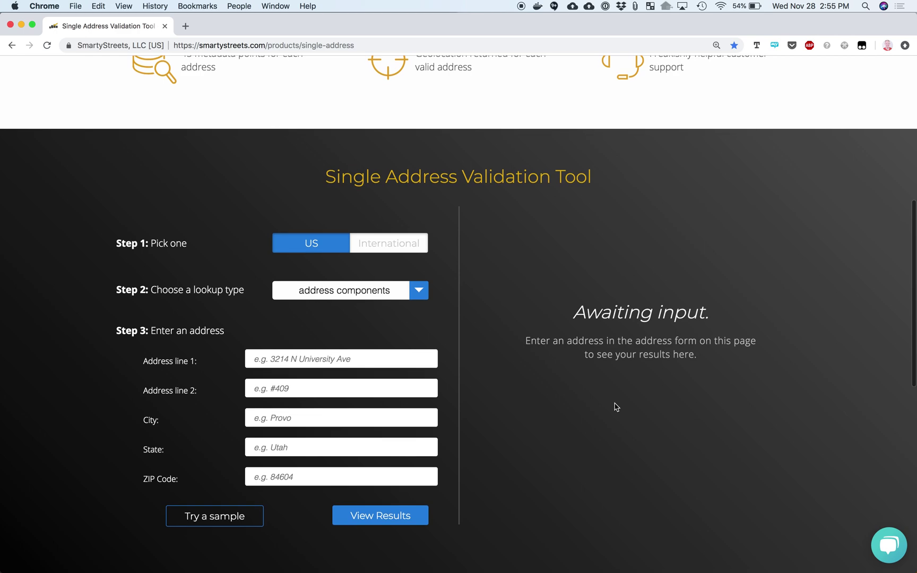
scroll(614, 407, "up", 9)
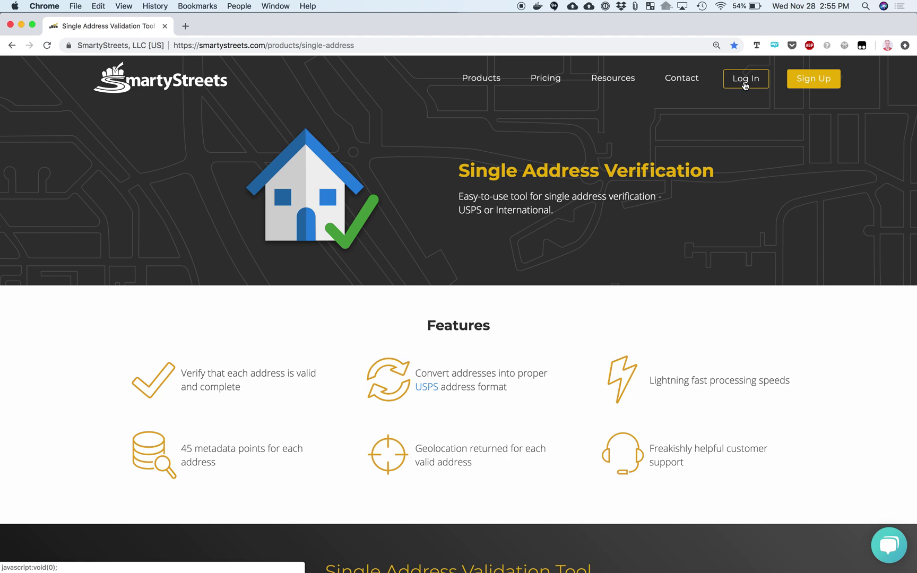
left_click(745, 84)
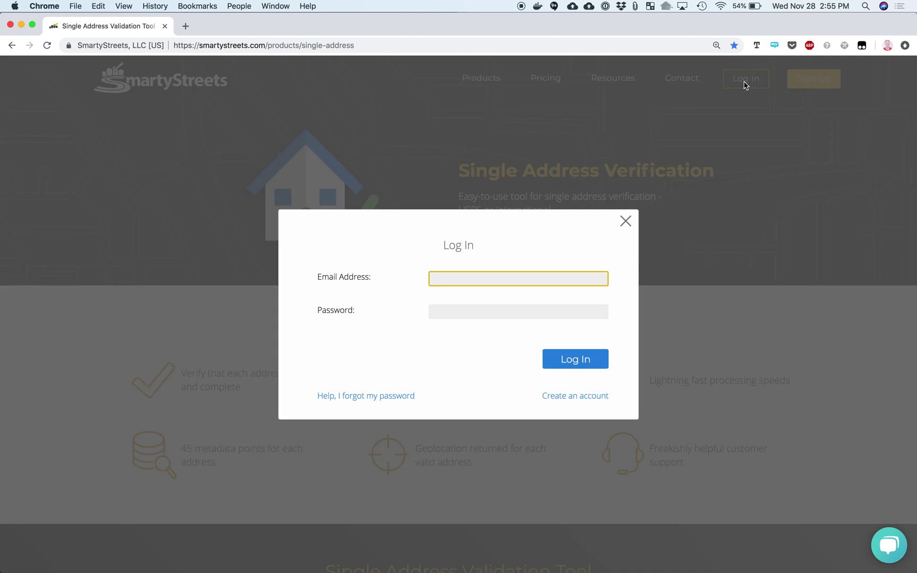
Log in using the saved password from 1Password and the demo account's e-mail
key("super+backslash")
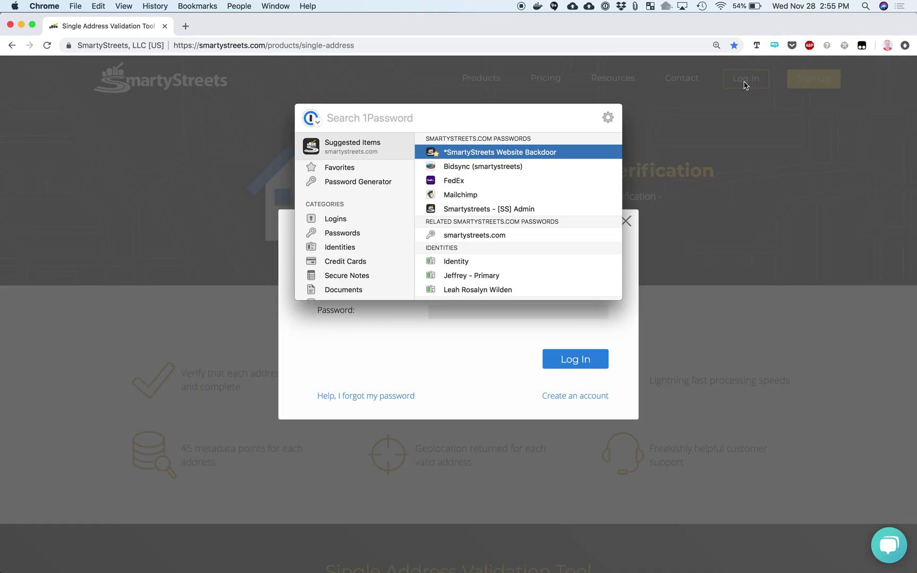
key("Return")
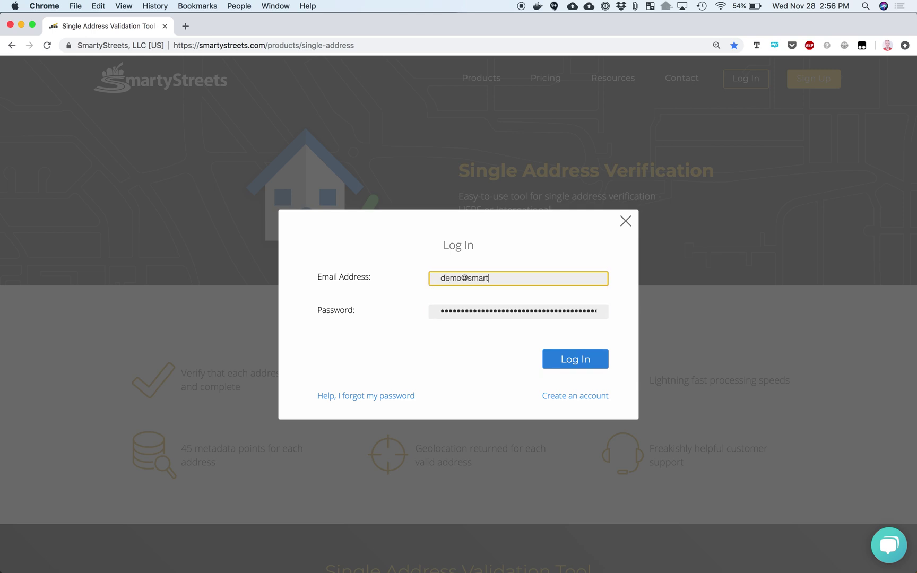
key("Return")
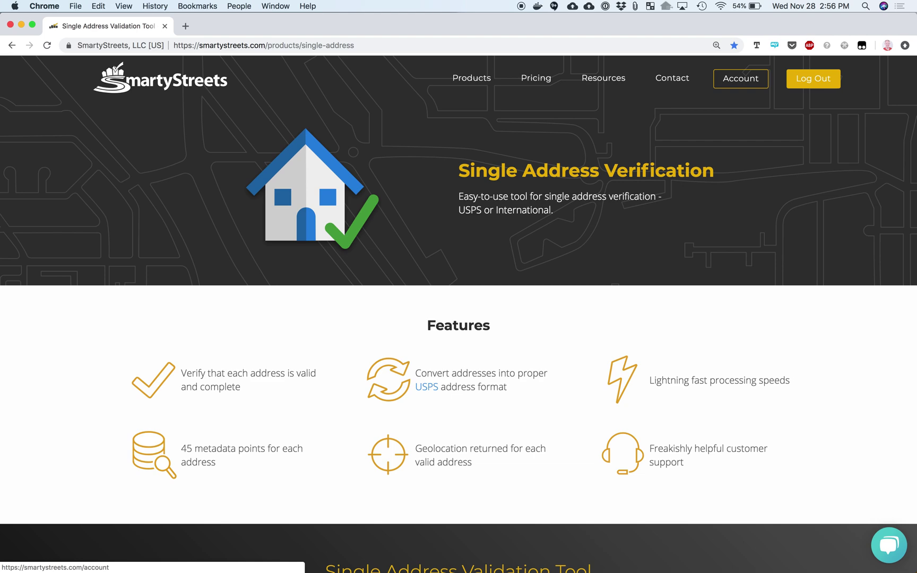
Scroll to the validation tool and set the lookup type to Freeform address
scroll(683, 293, "down", 3)
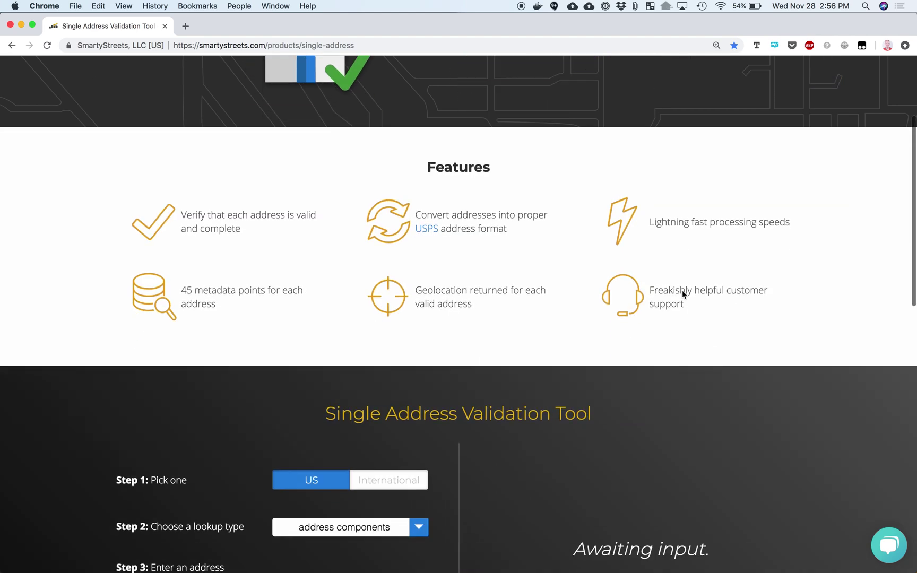
scroll(683, 293, "down", 6)
scroll(683, 293, "down", 2)
scroll(682, 293, "up", 2)
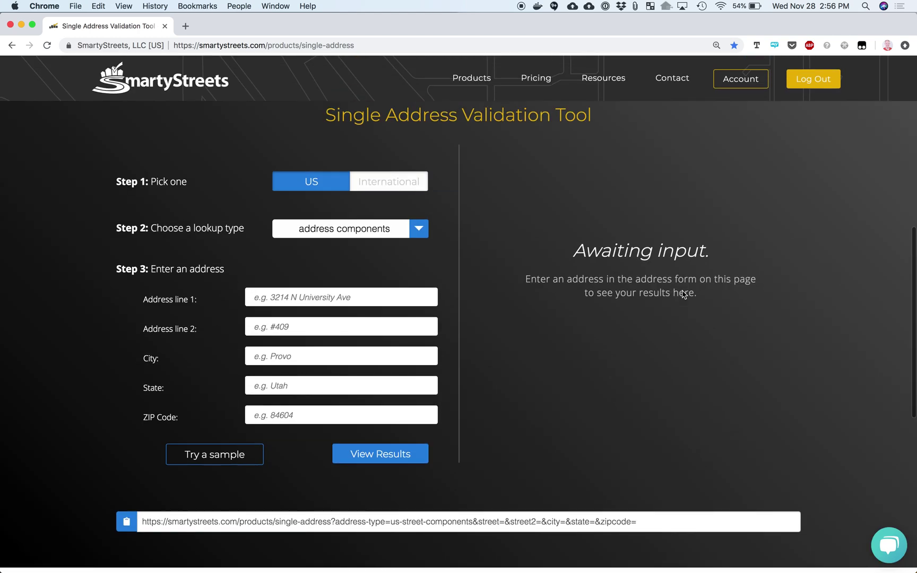
scroll(683, 294, "up", 3)
scroll(683, 293, "down", 2)
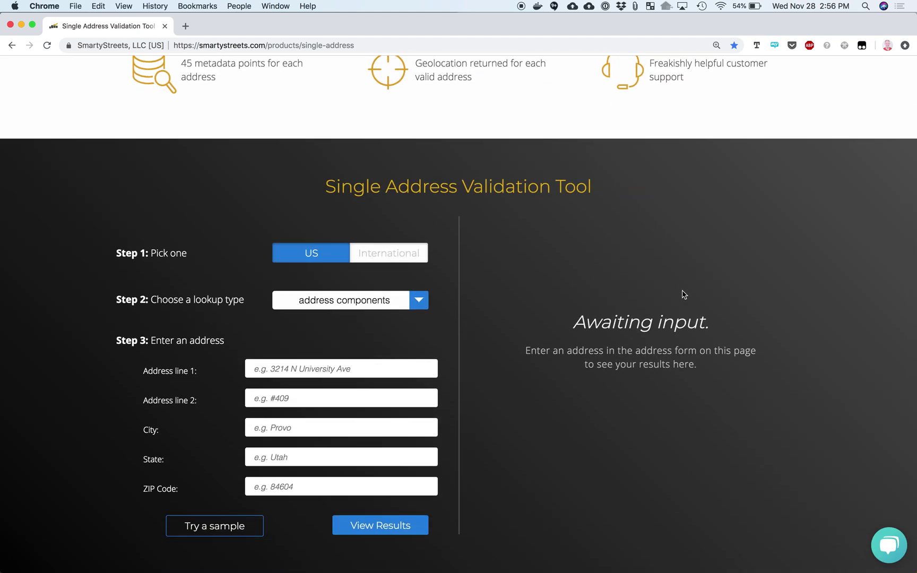
scroll(684, 292, "down", 2)
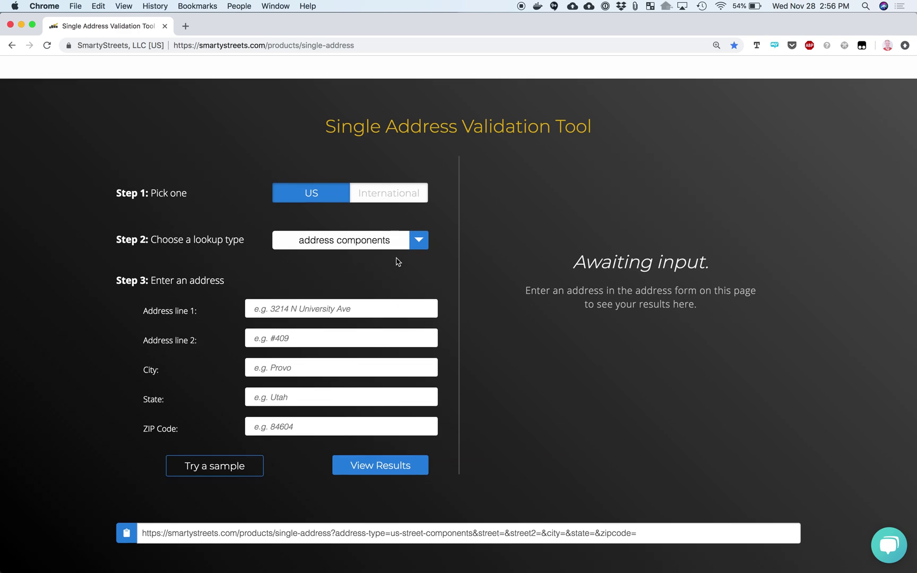
left_click(416, 243)
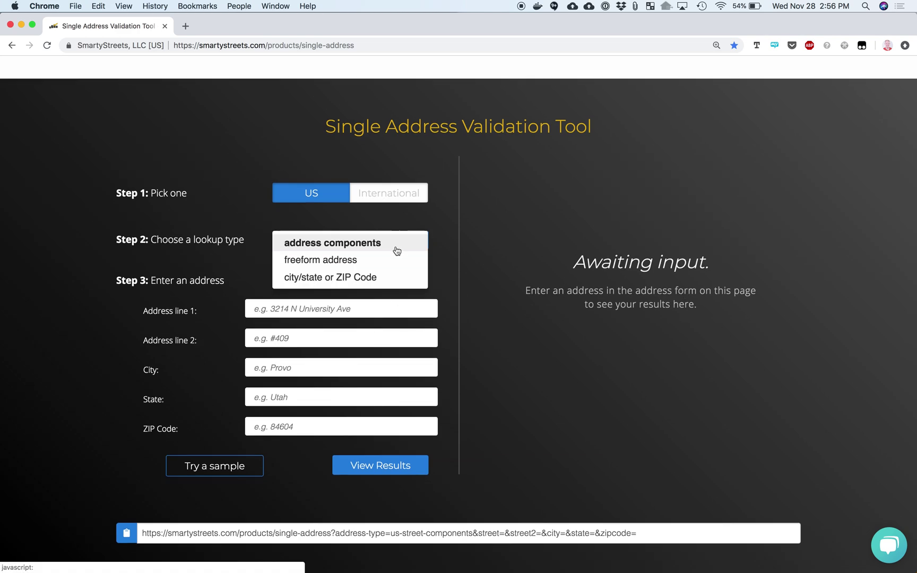
left_click(362, 261)
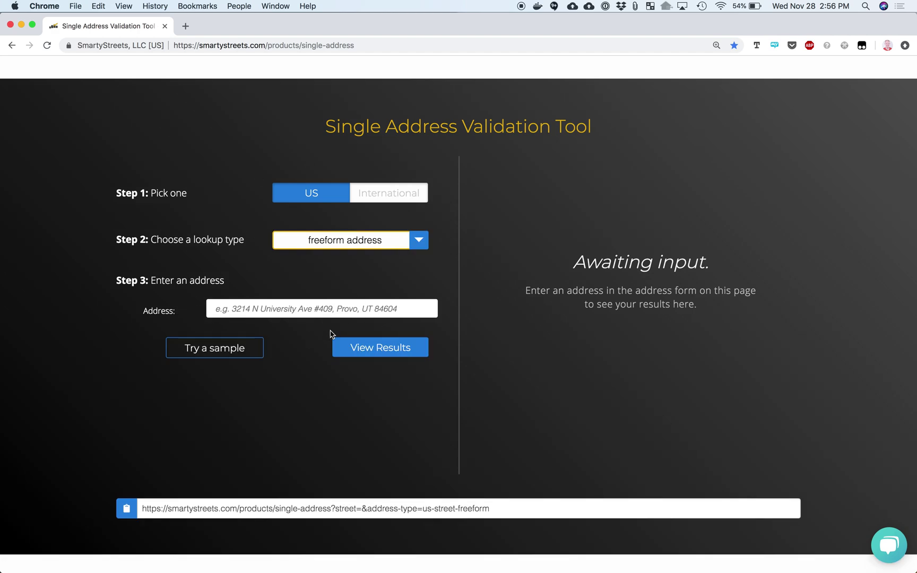
left_click(312, 307)
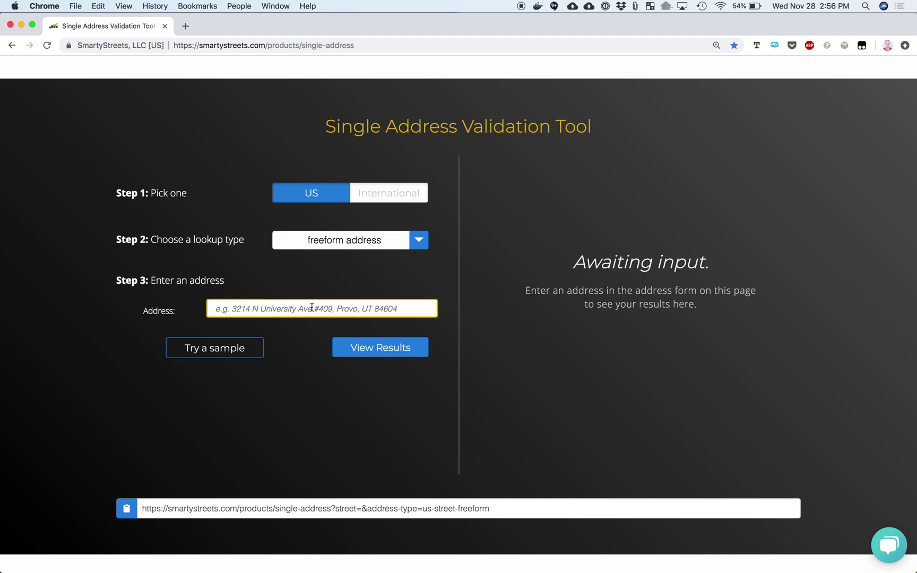
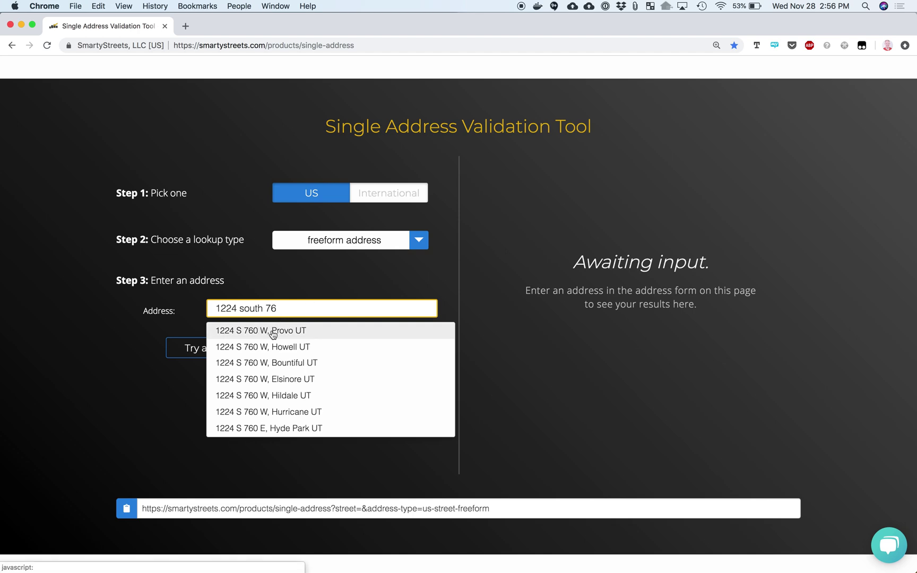
left_click(273, 331)
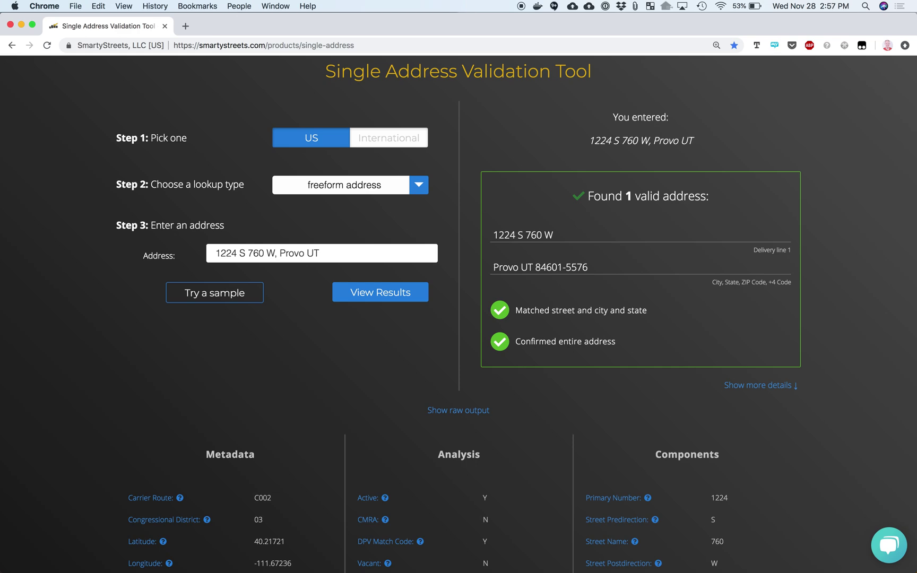
triple_click(331, 254)
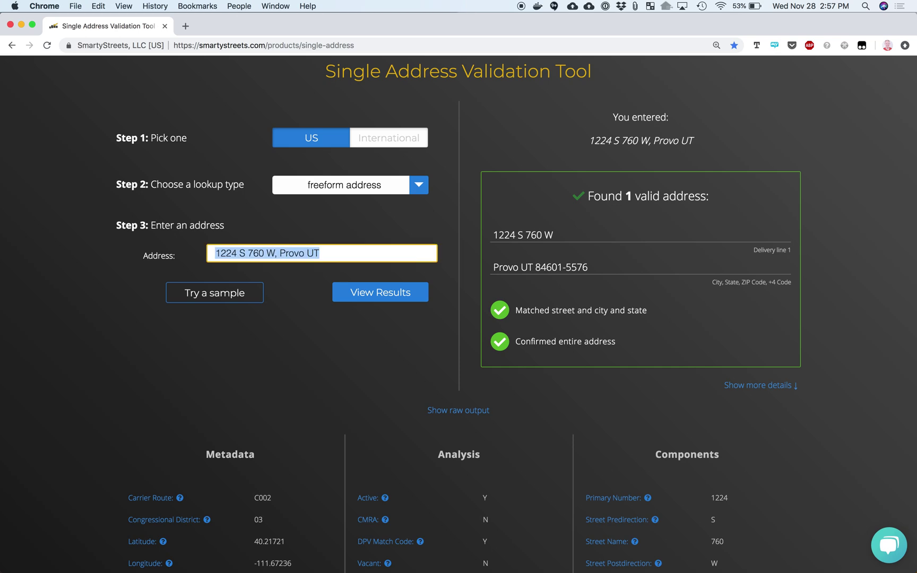
type("1402 we")
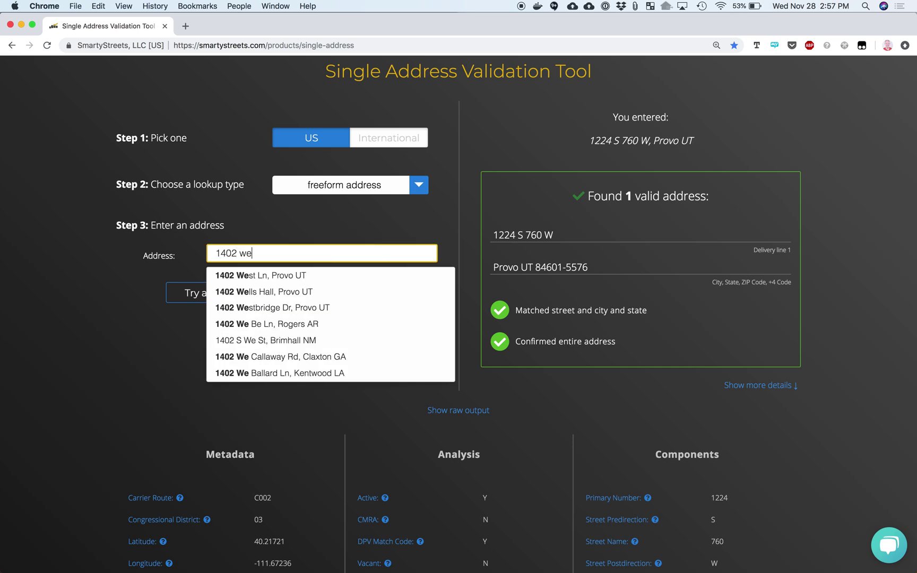
key("BackSpace")
type("center")
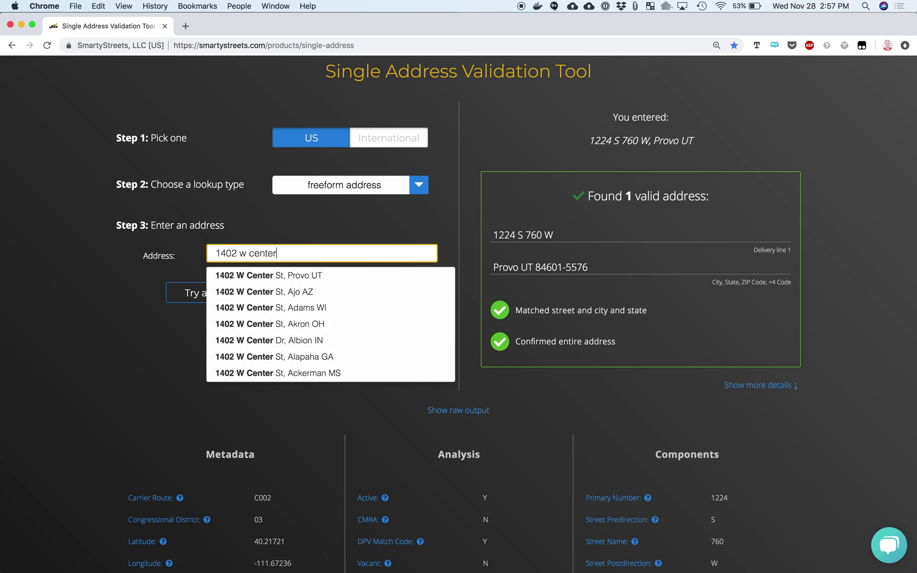
type("o")
key("BackSpace")
type("or")
key("Down")
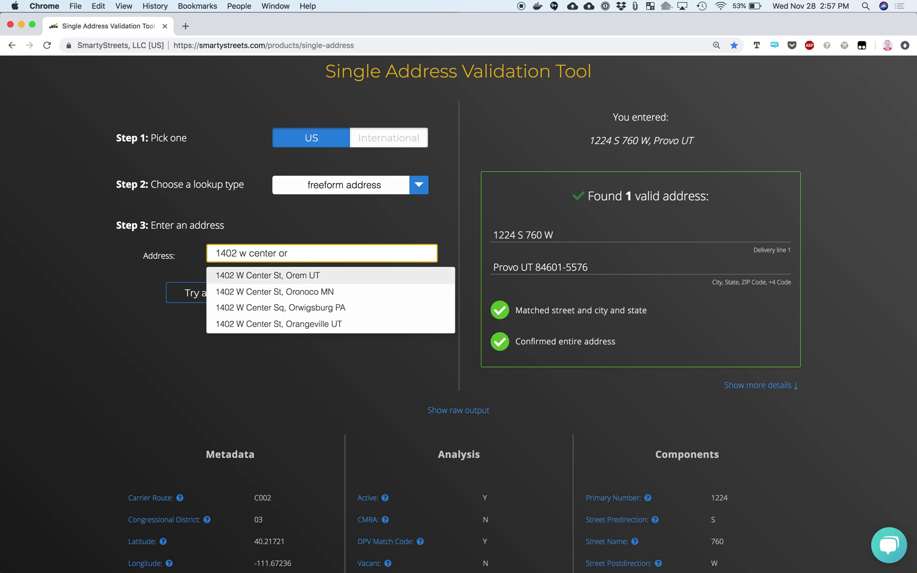
key("Return")
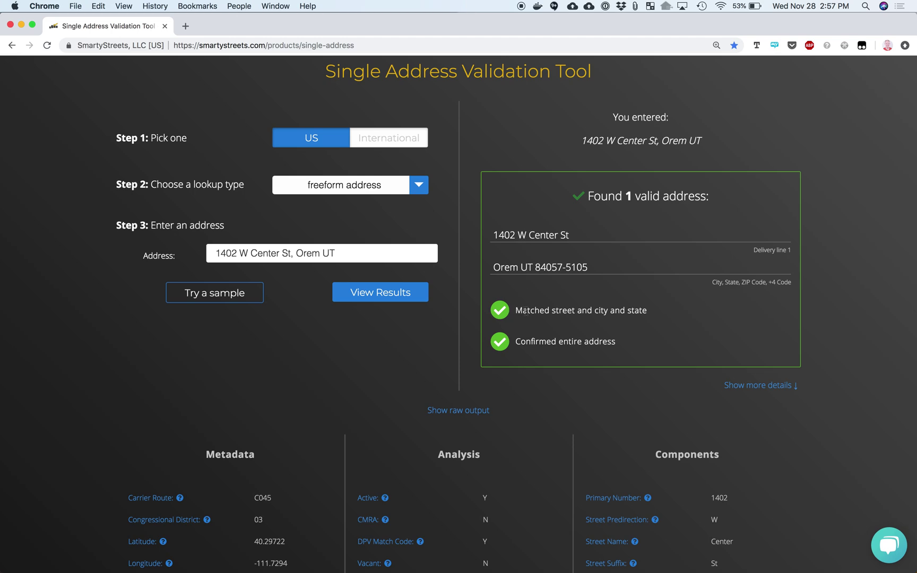
left_click_drag(523, 312, 660, 315)
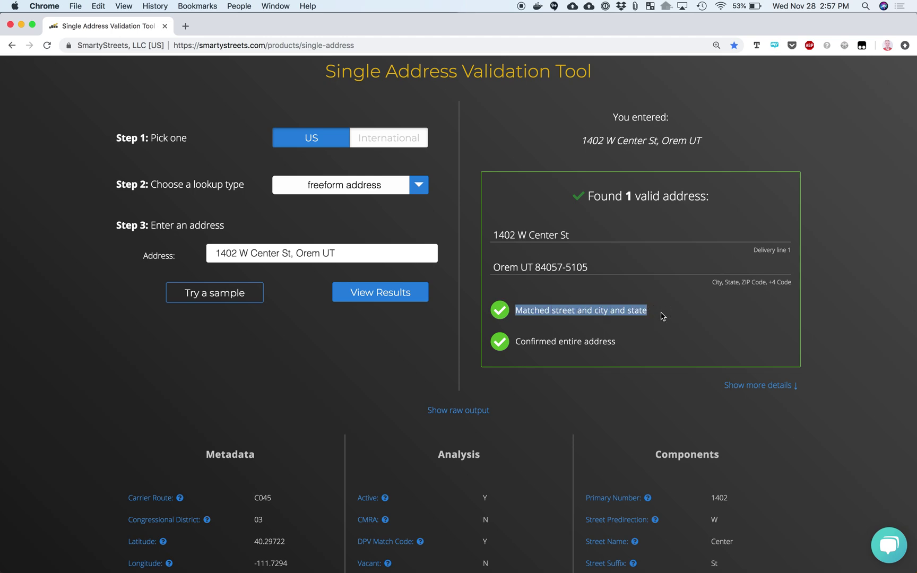
left_click_drag(622, 341, 496, 342)
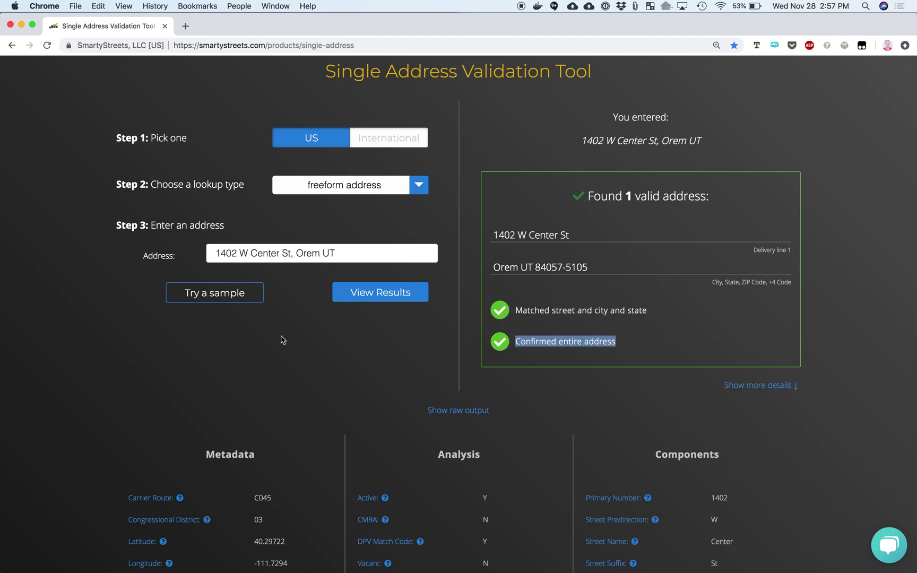
Change the house number to 1406 and see it reported as an unknown address
left_click(234, 254)
key("BackSpace")
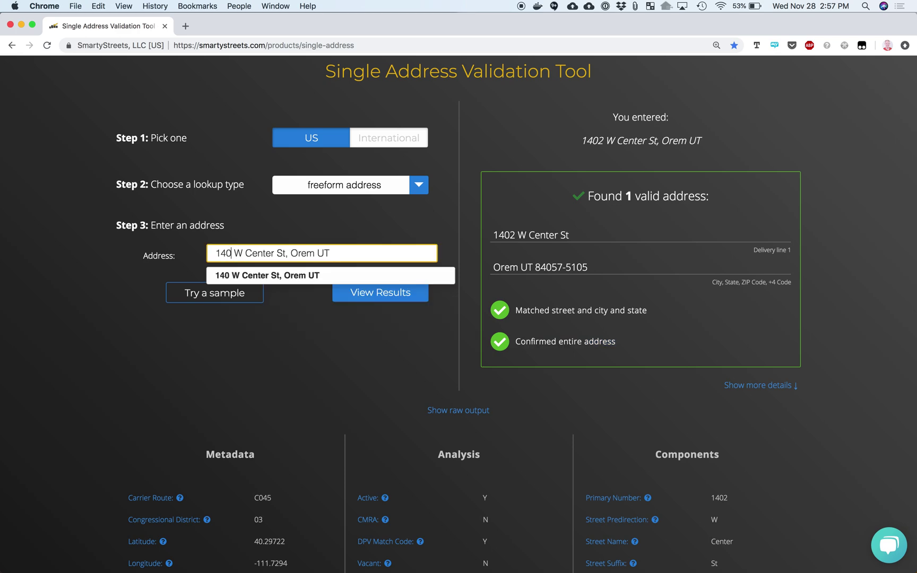
type("6")
key("Return")
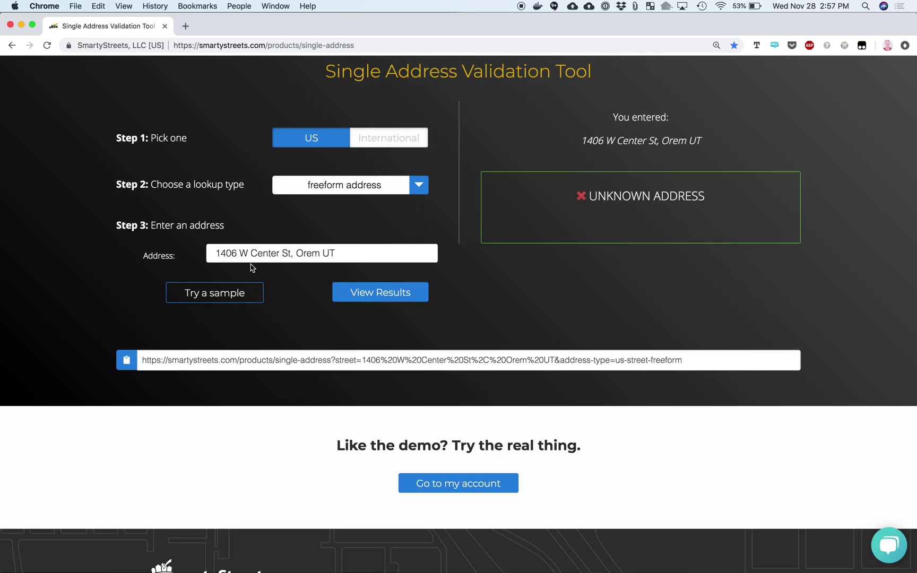
Change the house number back to 1402 and validate it again
left_click(236, 255)
key("BackSpace")
type("2")
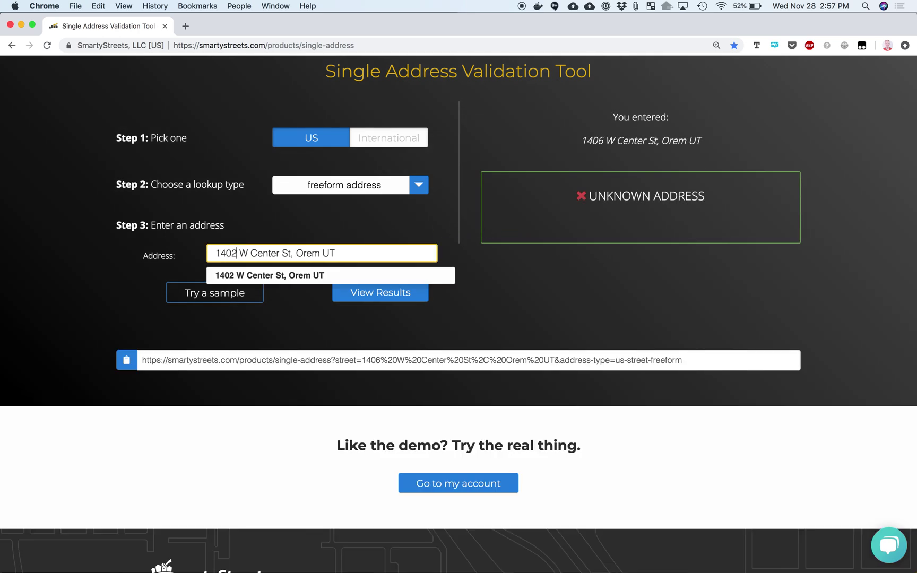
left_click(337, 298)
Highlight Latitude 40.29722, RDI Commercial and Vacant N in the Orem address details
scroll(147, 430, "down", 5)
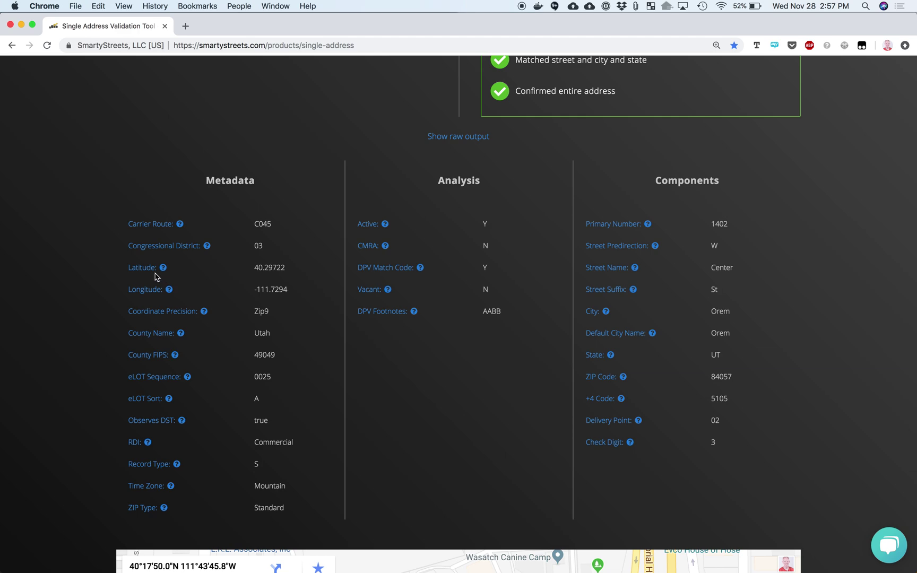
left_click_drag(287, 272, 262, 267)
mouse_move(184, 317)
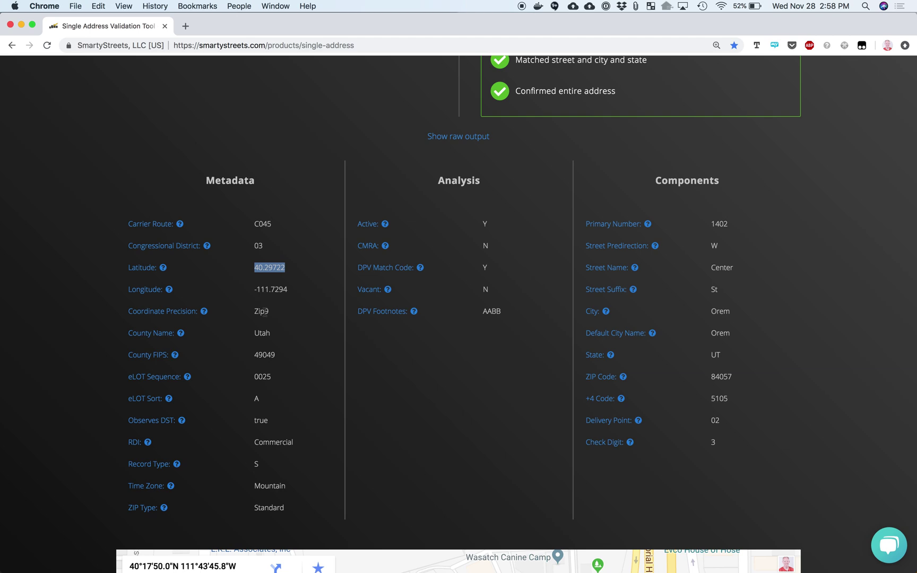
mouse_move(152, 400)
left_click_drag(259, 442, 299, 446)
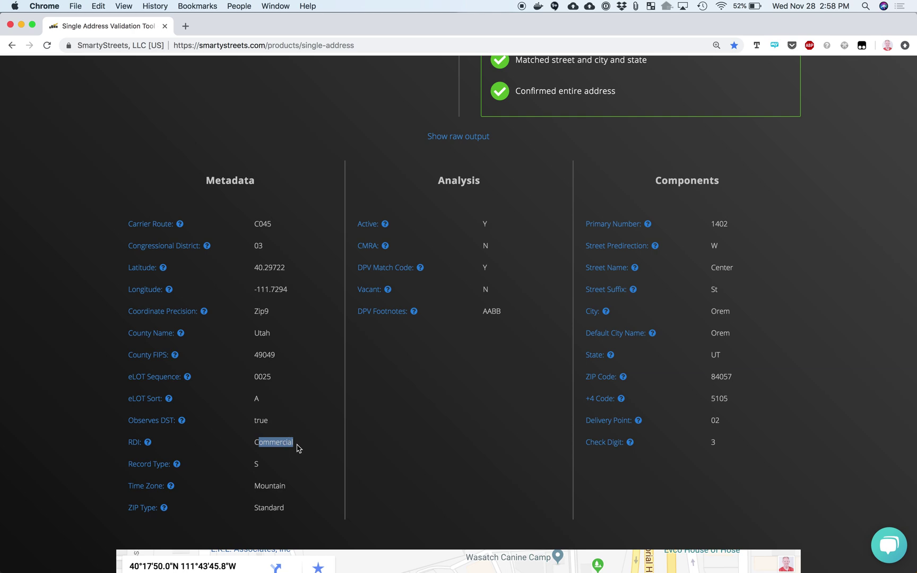
left_click_drag(495, 293, 480, 293)
scroll(481, 293, "up", 6)
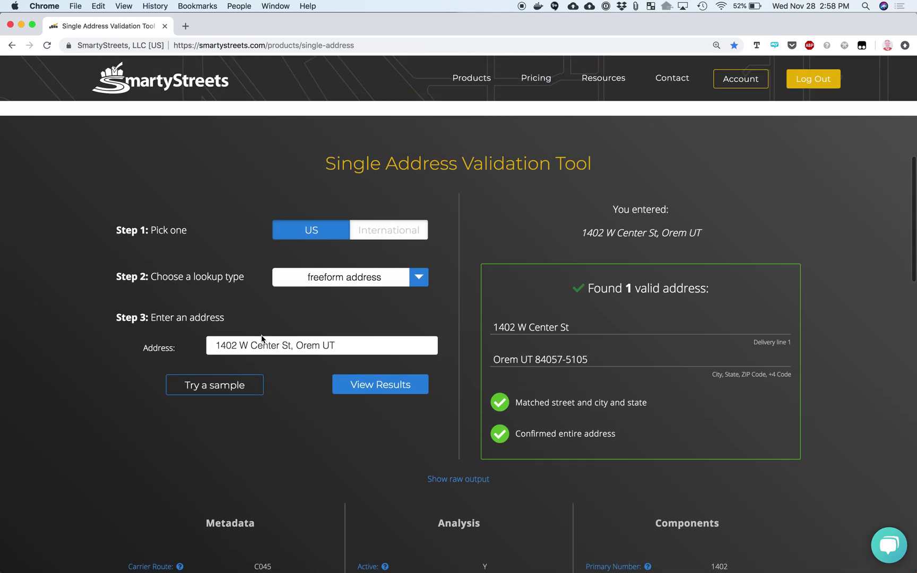
left_click(290, 344)
type("Apt 3")
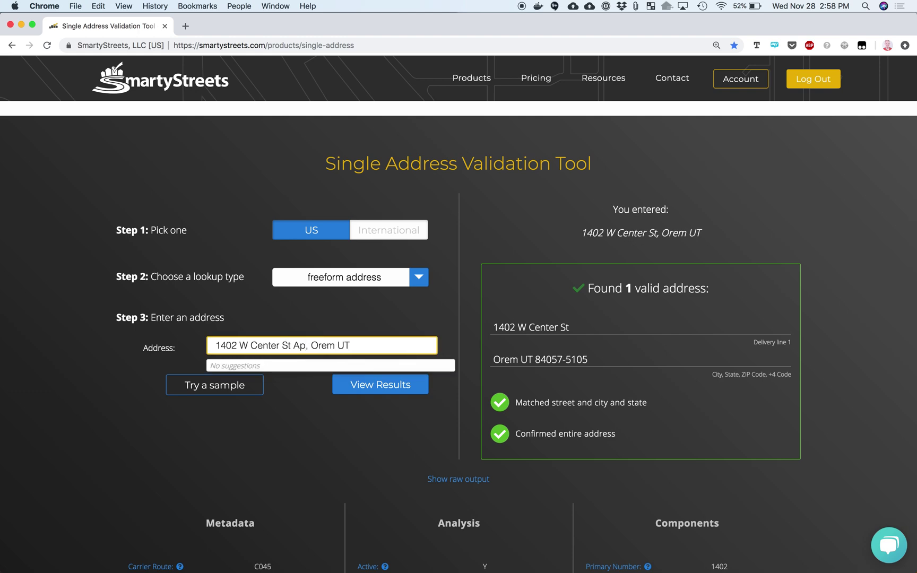
type("01")
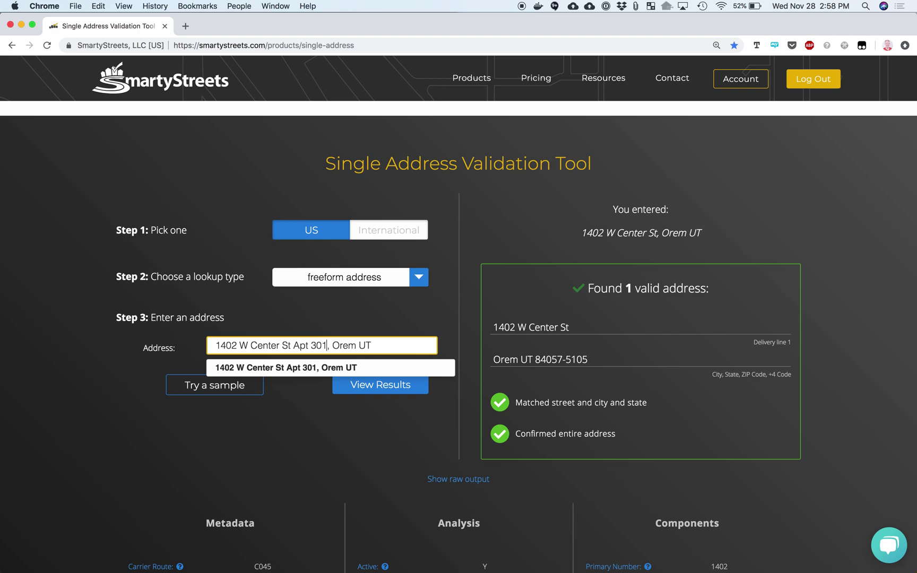
key("Return")
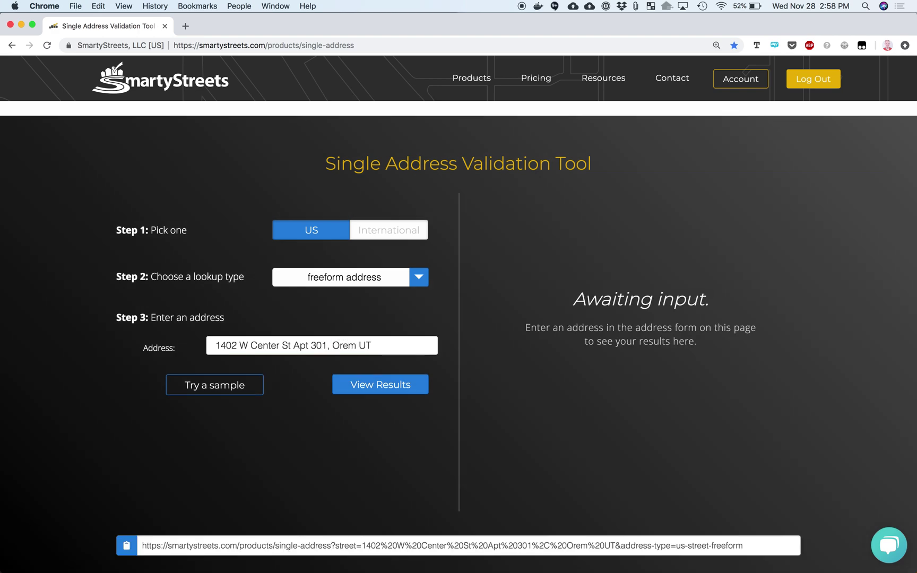
Highlight the 'Confirmed by ignoring secondary' result and the apartment in the delivery line
scroll(620, 230, "down", 3)
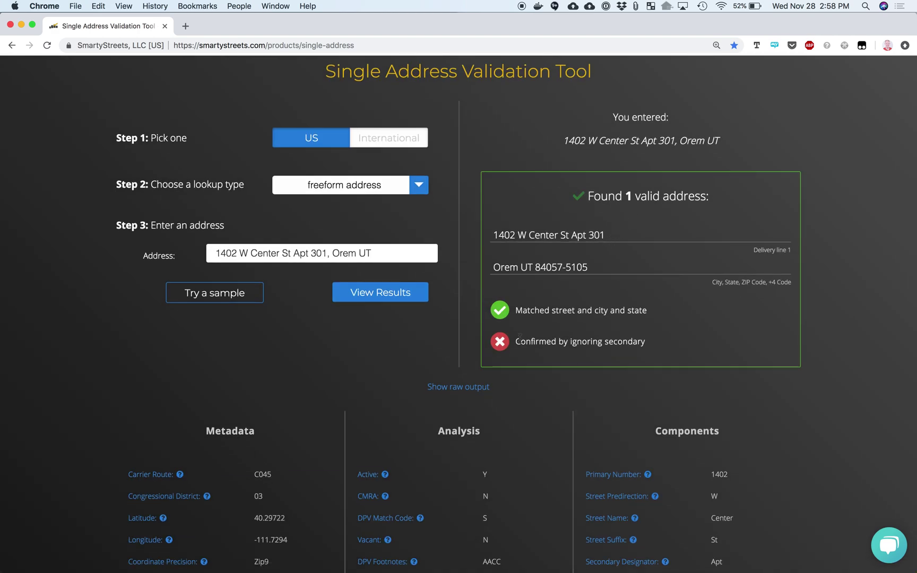
left_click_drag(516, 345, 658, 345)
left_click_drag(571, 236, 608, 240)
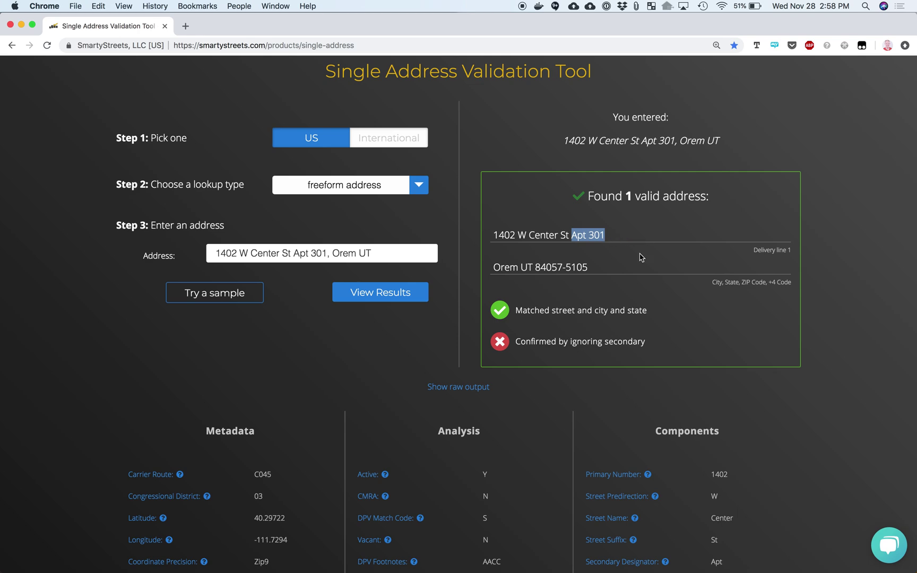
scroll(499, 454, "down", 5)
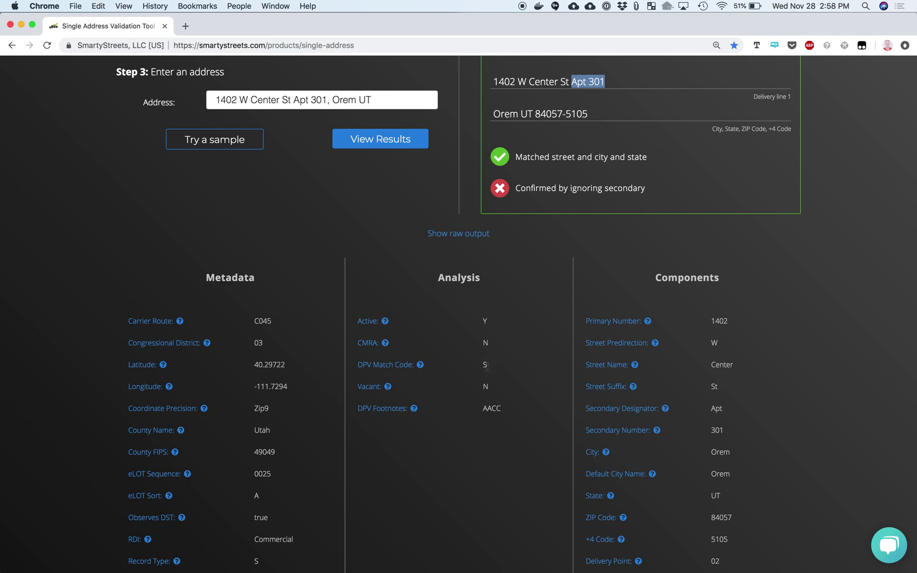
mouse_move(423, 366)
left_click(422, 366)
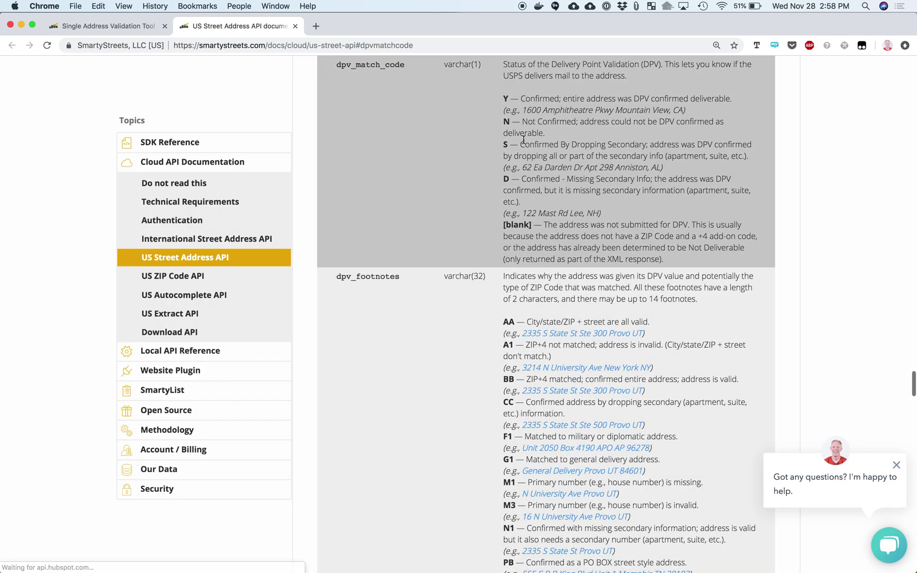
left_click(521, 142)
left_click_drag(520, 142, 645, 156)
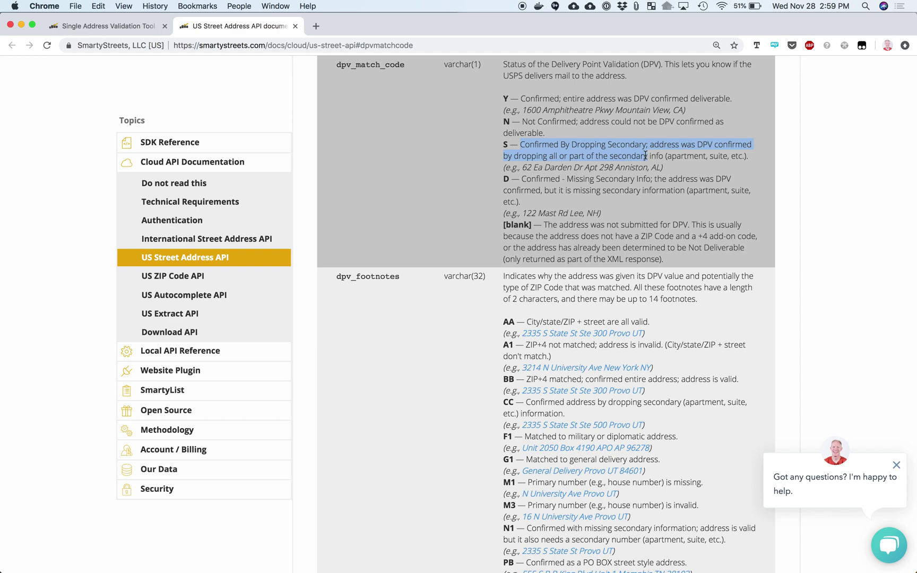
left_click(296, 27)
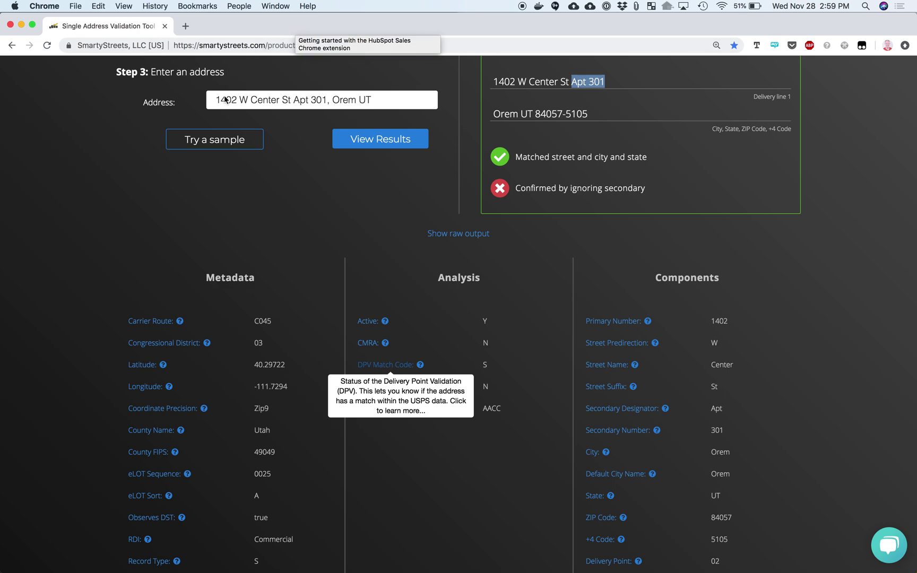
Switch the lookup type to entering address components separately
left_click(180, 217)
scroll(180, 217, "up", 5)
triple_click(311, 314)
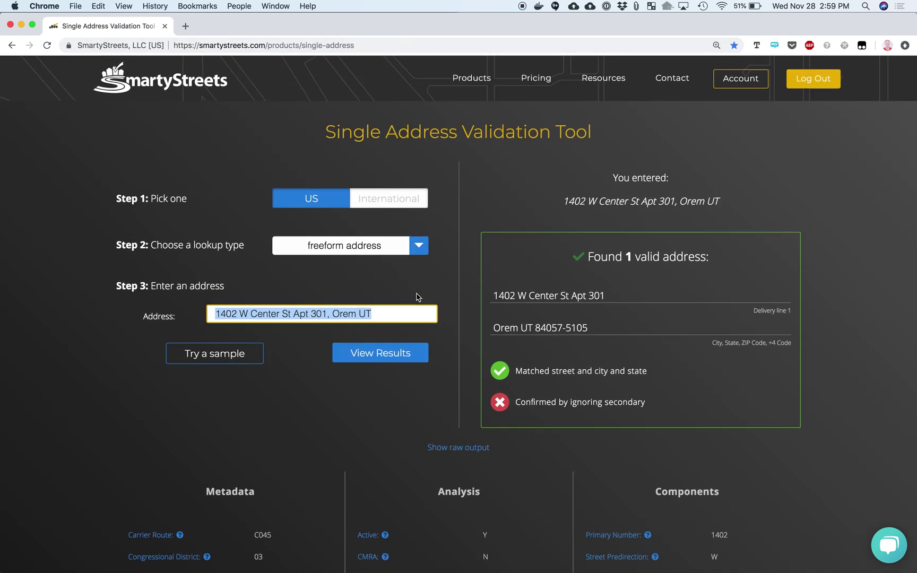
left_click(418, 246)
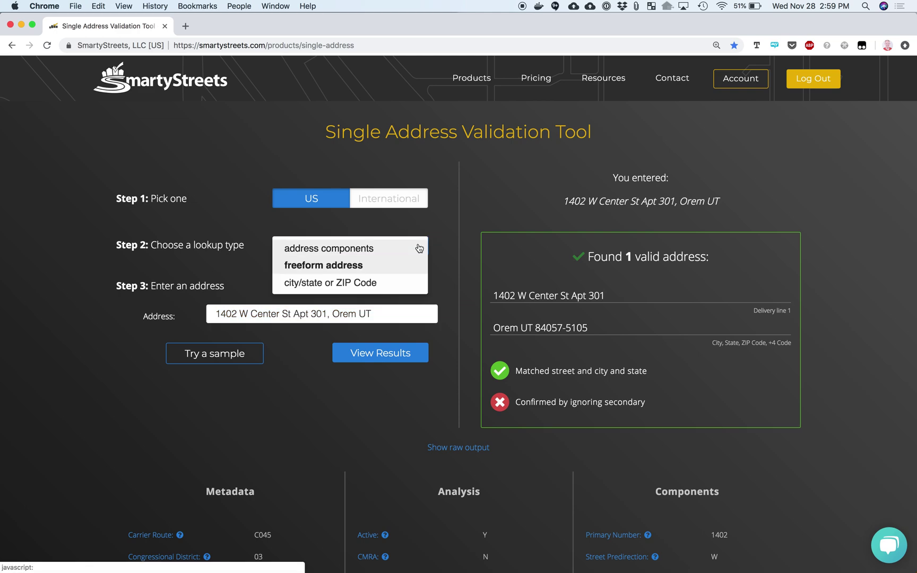
left_click(342, 249)
left_click(331, 315)
type("1402 west center")
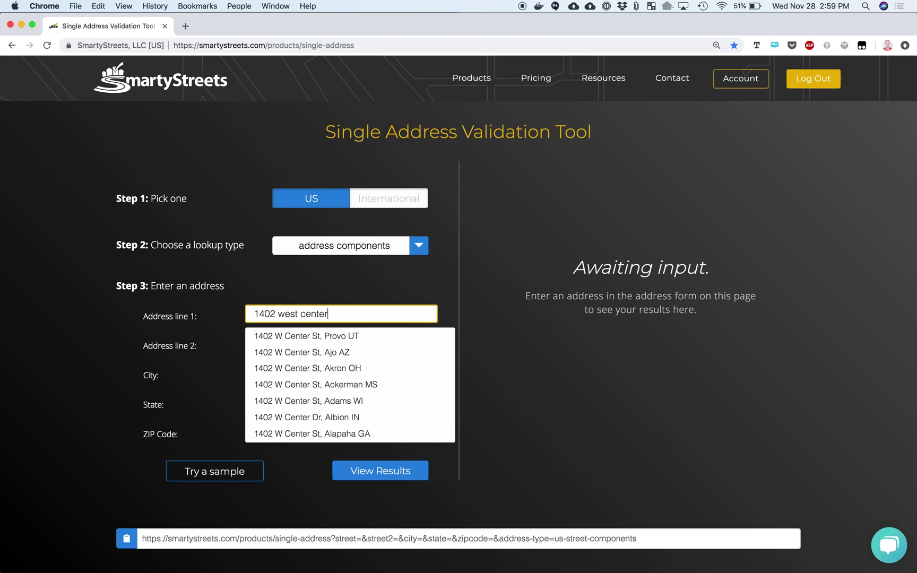
key("Tab")
key("Tab")
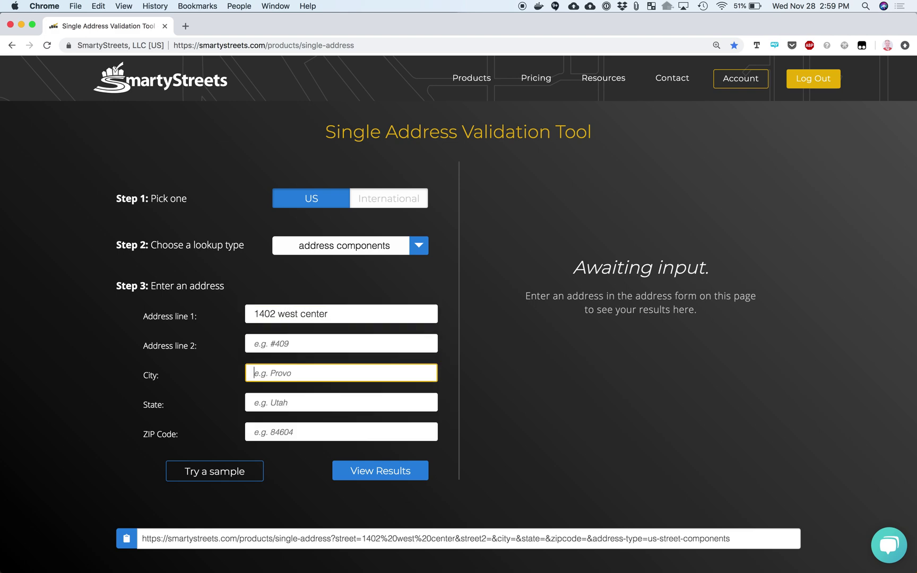
type("orem")
key("Tab")
type("ut")
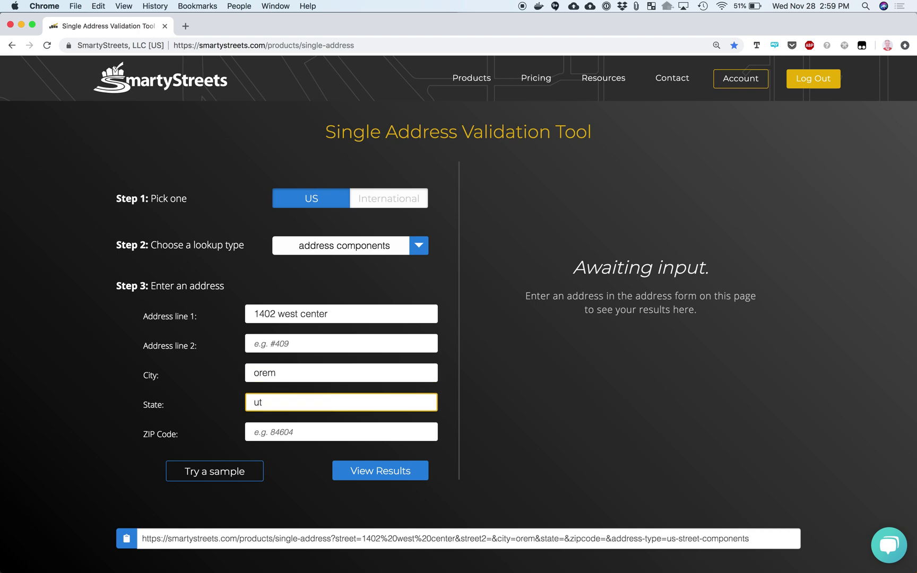
left_click(348, 315)
type("g")
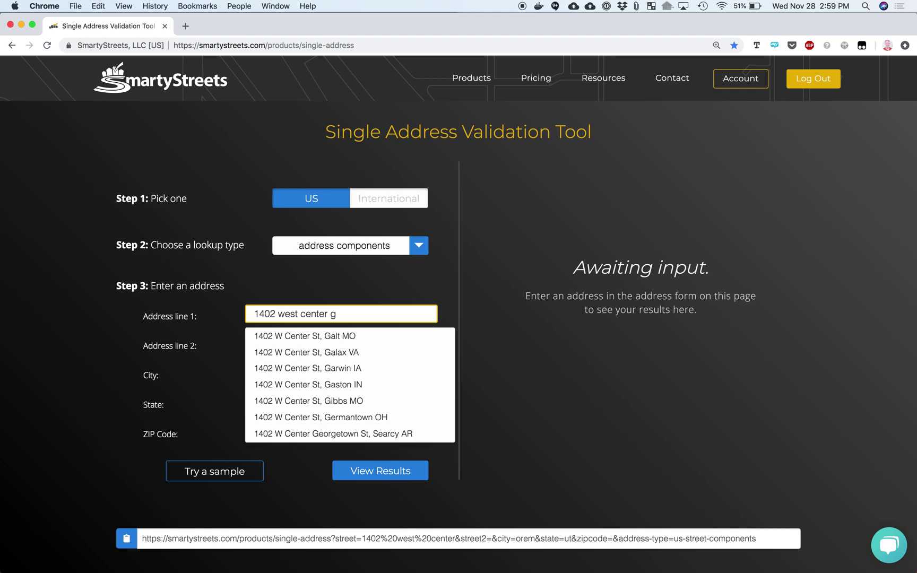
key("BackSpace")
key("BackSpace")
left_click_drag(436, 307, 480, 312)
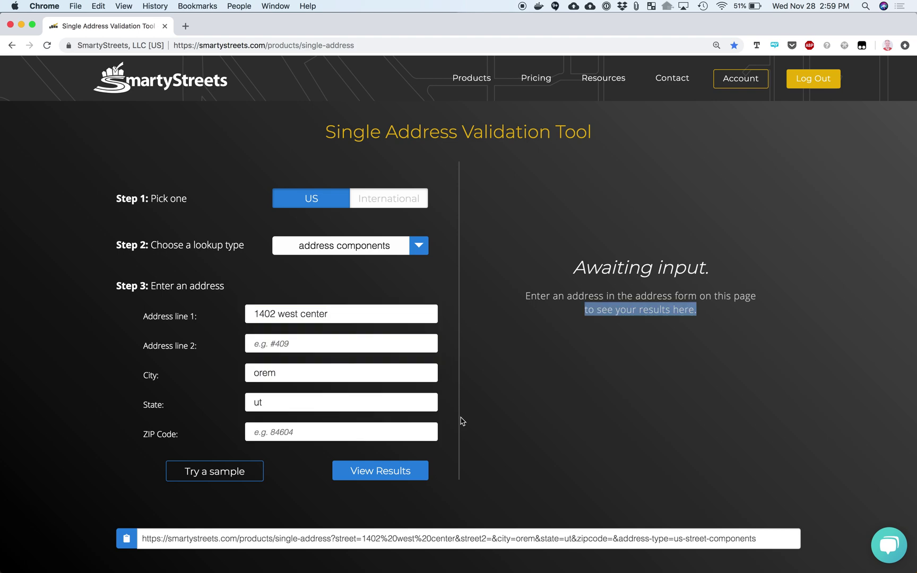
left_click(397, 467)
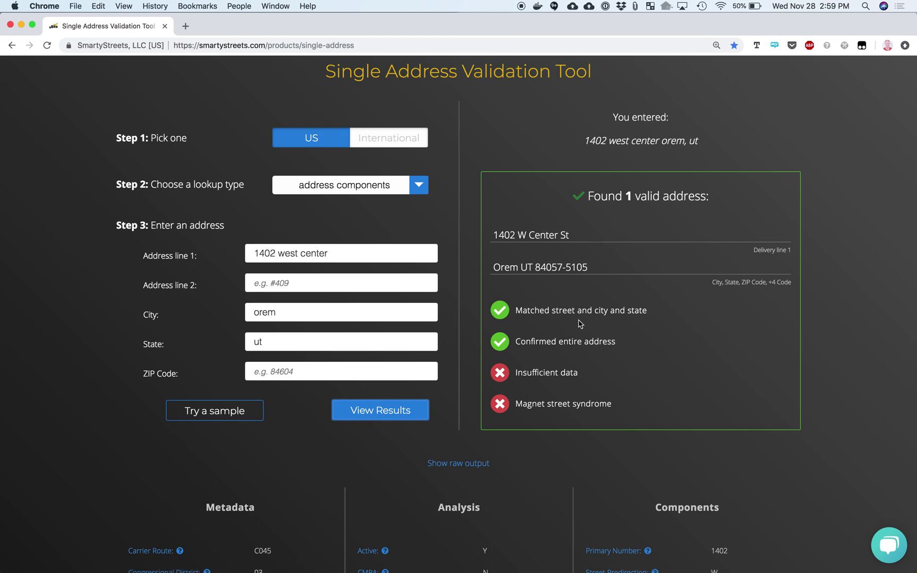
Highlight the 'Confirmed entire address' and 'Magnet street syndrome' results
left_click_drag(514, 341, 617, 343)
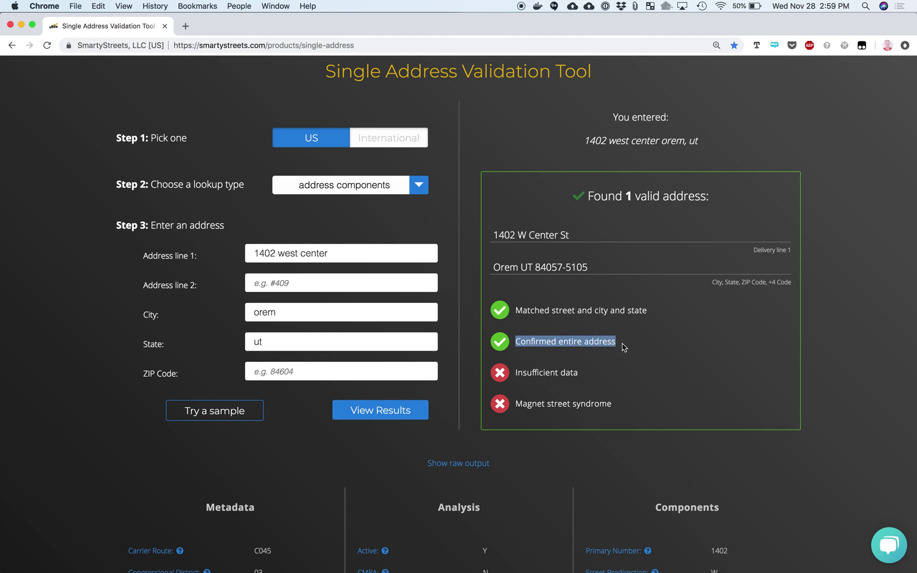
left_click_drag(617, 410, 520, 409)
triple_click(518, 405)
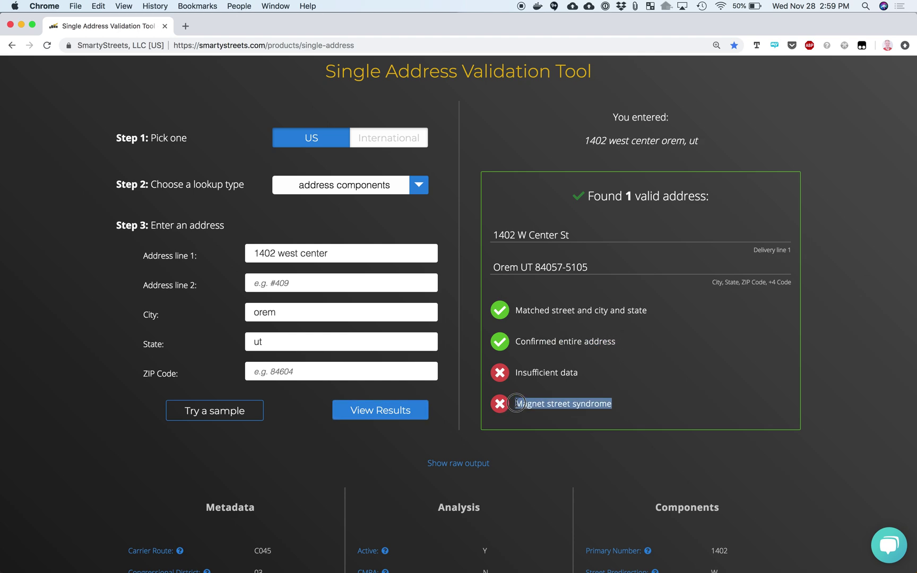
left_click(517, 376)
scroll(431, 456, "down", 2)
scroll(431, 456, "up", 1)
left_click(336, 236)
Add St to the street line and re-validate the Orem address
type("St")
left_click(372, 204)
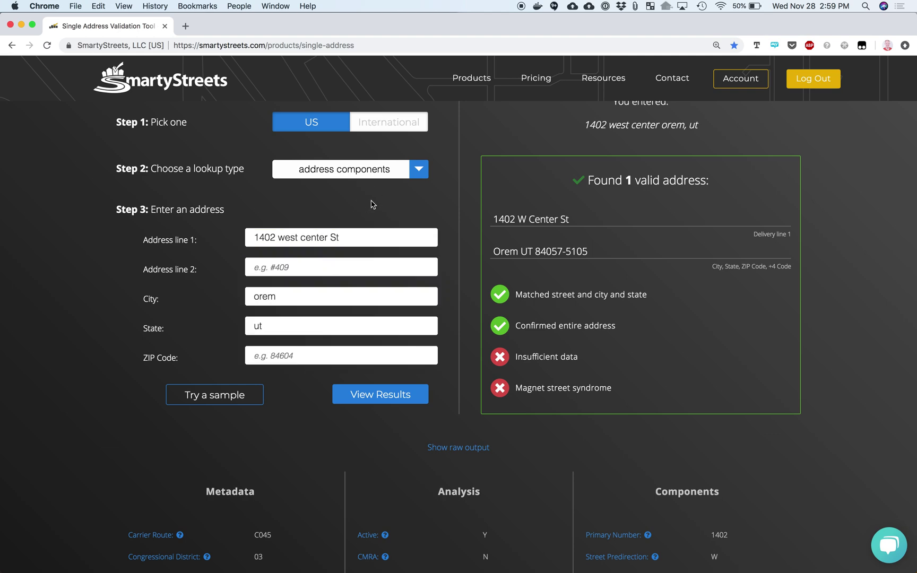
left_click(374, 394)
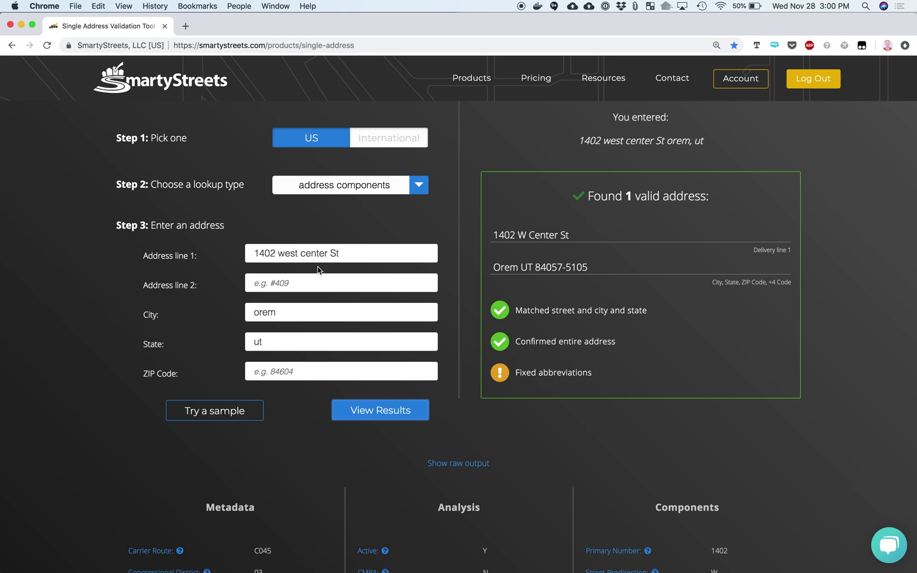
Replace St with Parkway and validate, still resolving to 1402 W Center St
left_click(357, 253)
key("BackSpace")
key("BackSpace")
key("BackSpace")
type("Parkway")
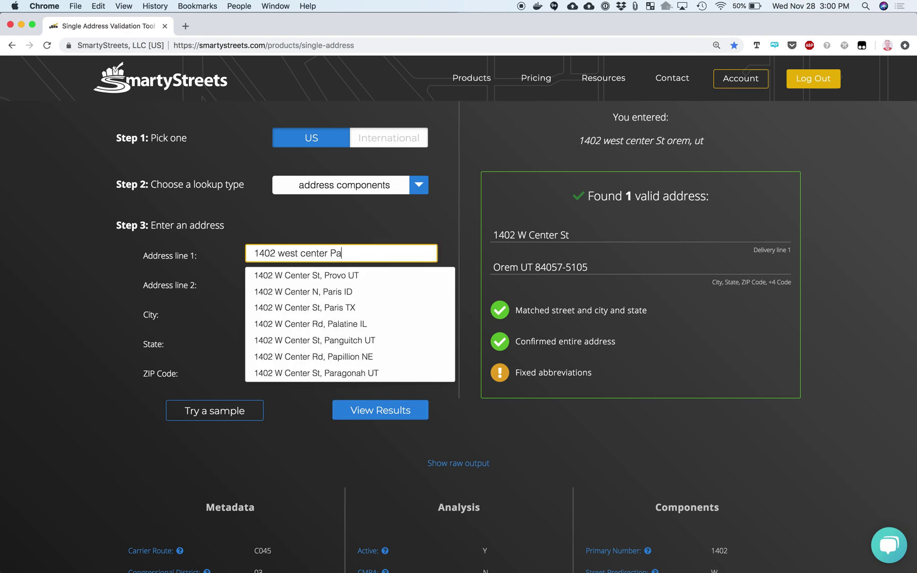
left_click(402, 228)
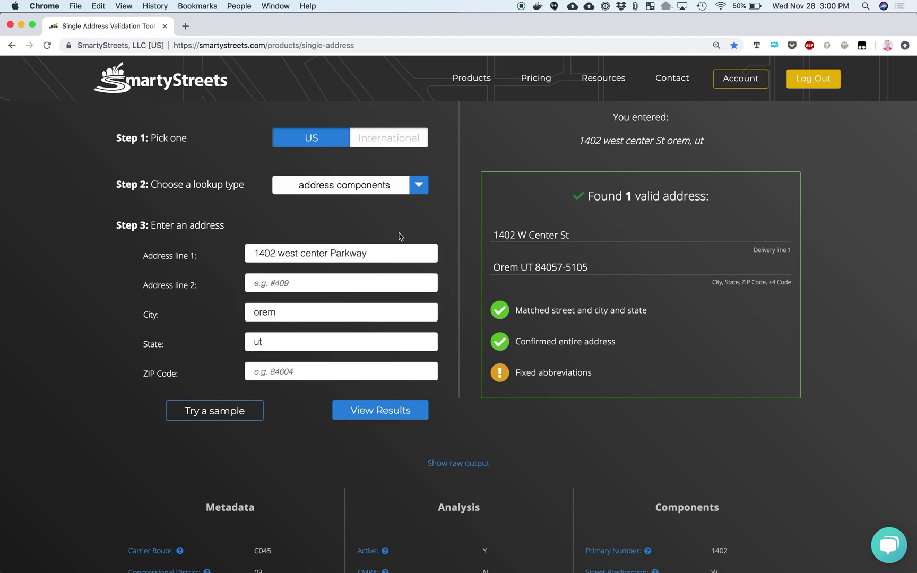
left_click(388, 413)
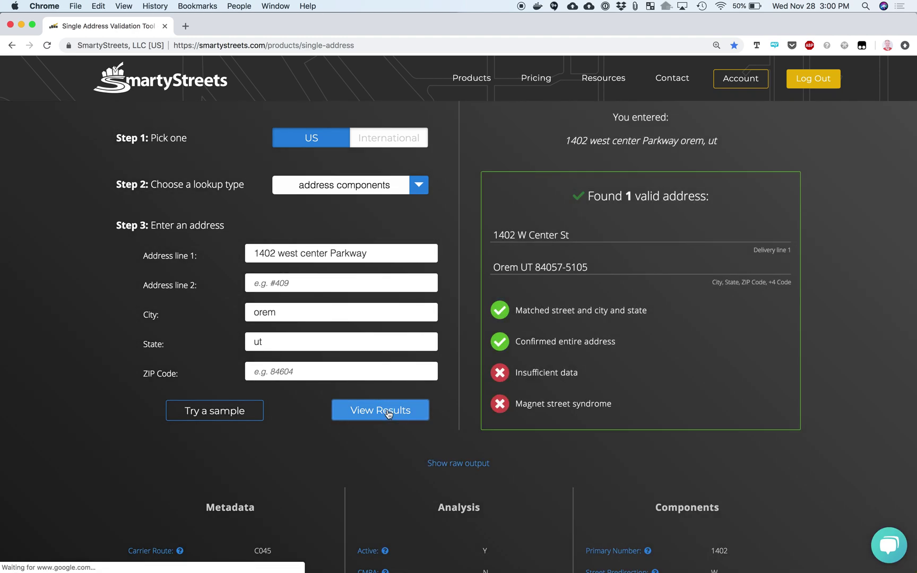
left_click(571, 236)
left_click_drag(572, 236, 494, 239)
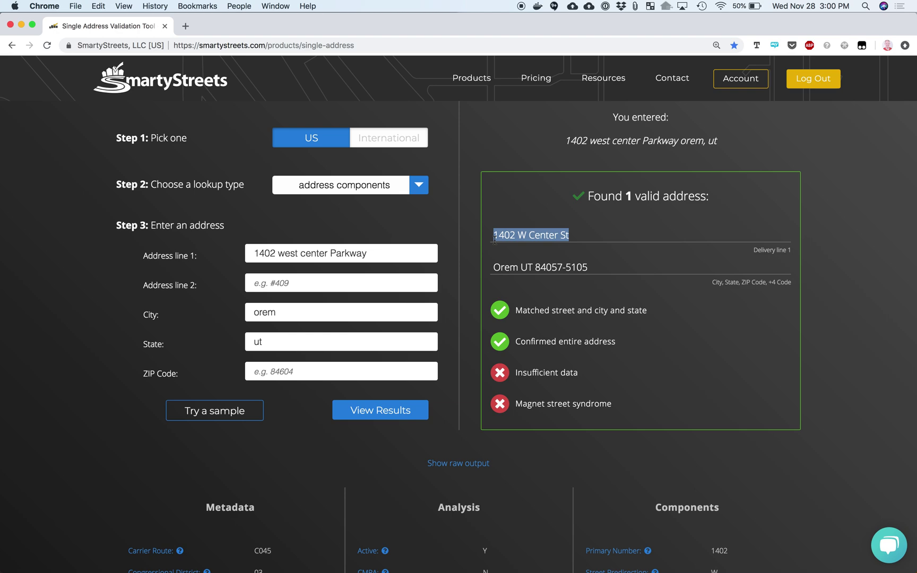
left_click(387, 253)
key("BackSpace")
key("BackSpace")
key("BackSpace")
key("BackSpace")
key("BackSpace")
key("BackSpace")
key("BackSpace")
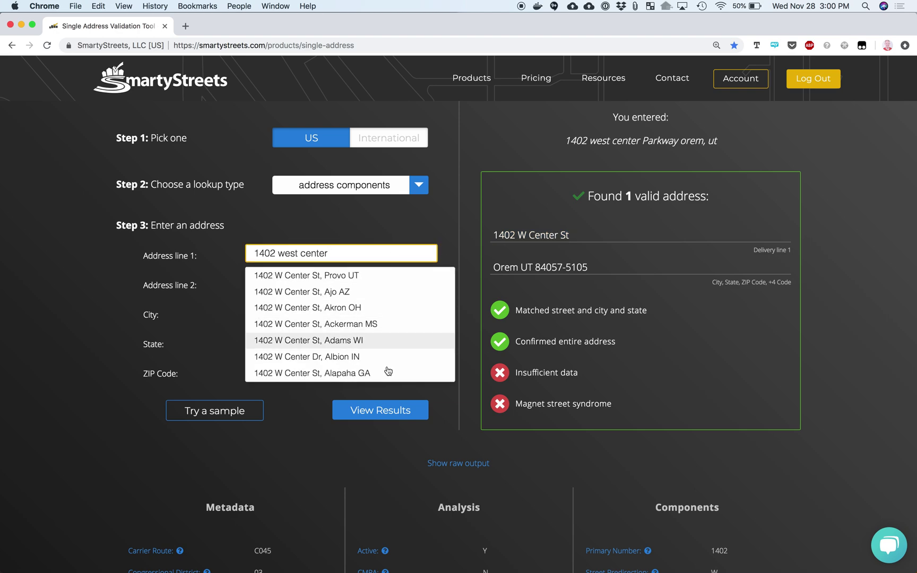
left_click(298, 253)
key("BackSpace")
key("BackSpace")
key("BackSpace")
key("BackSpace")
key("BackSpace")
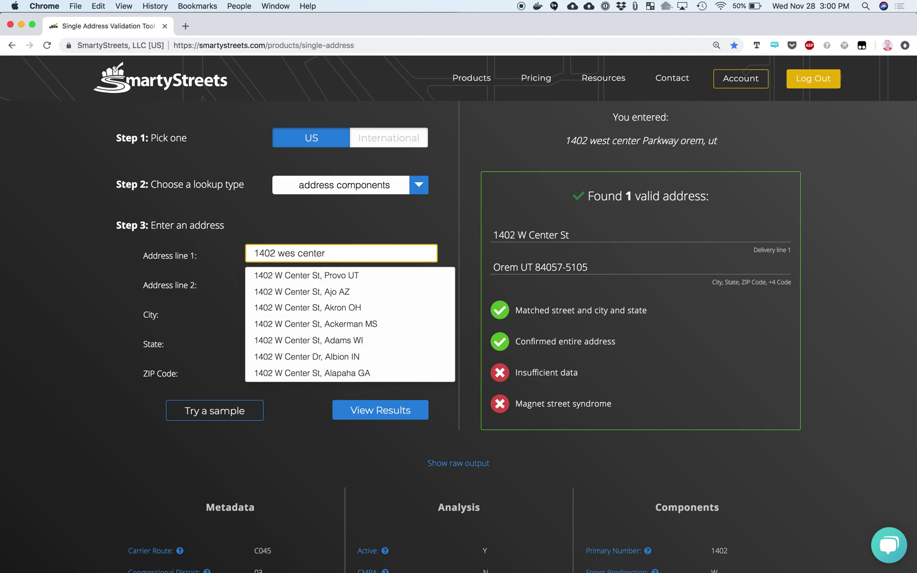
left_click(366, 410)
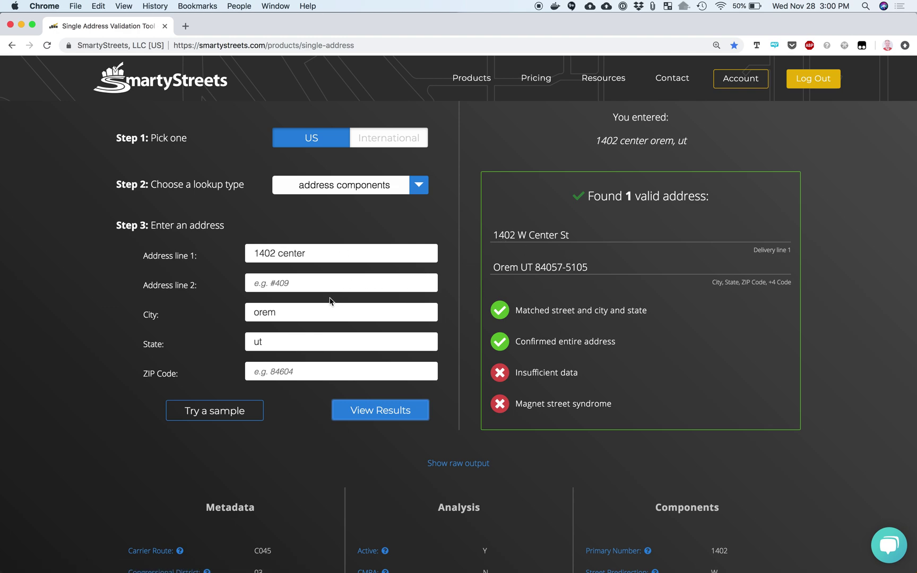
Validate the 1402 center address with ZIP 90210
left_click(291, 373)
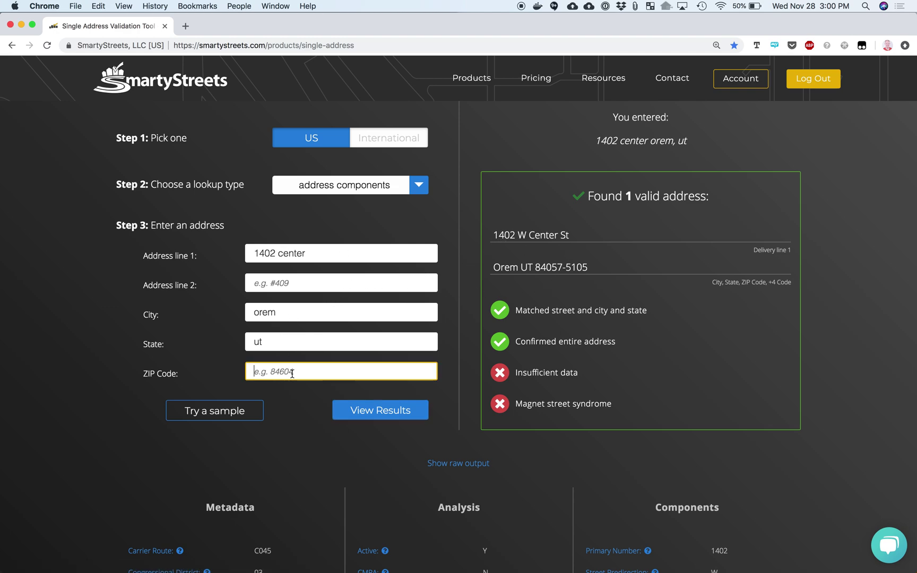
type("90210")
left_click(358, 412)
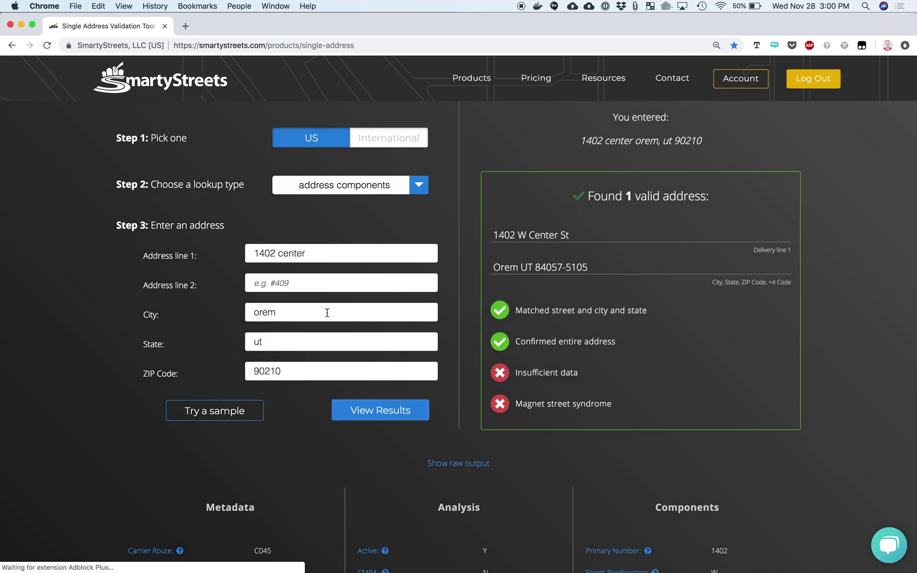
Clear the City (Orem) and State (UT) fields
left_click(297, 341)
left_click(292, 318)
left_click(291, 347)
double_click(290, 317)
key("BackSpace")
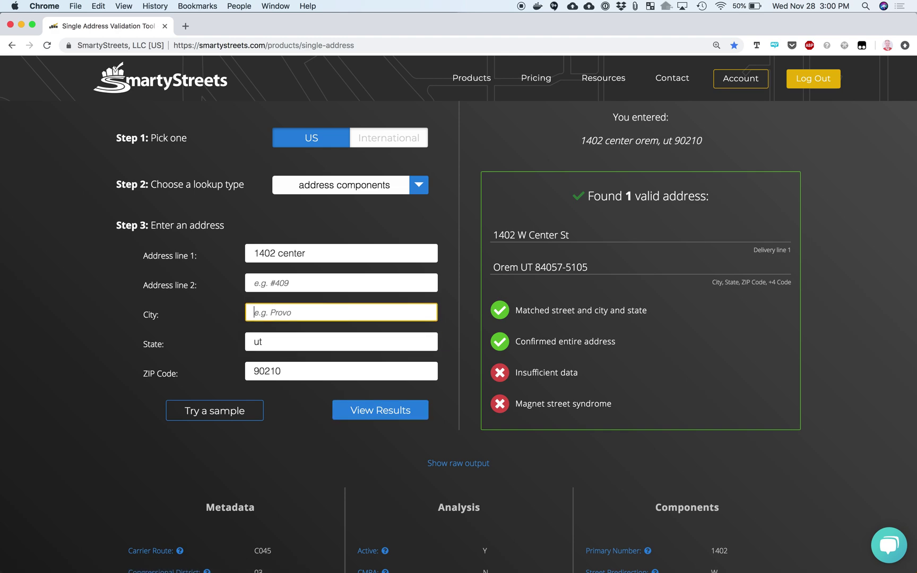
key("Tab")
type("\\")
key("shift+Tab")
key("Tab")
key("BackSpace")
key("Tab")
key("BackSpace")
type("84057")
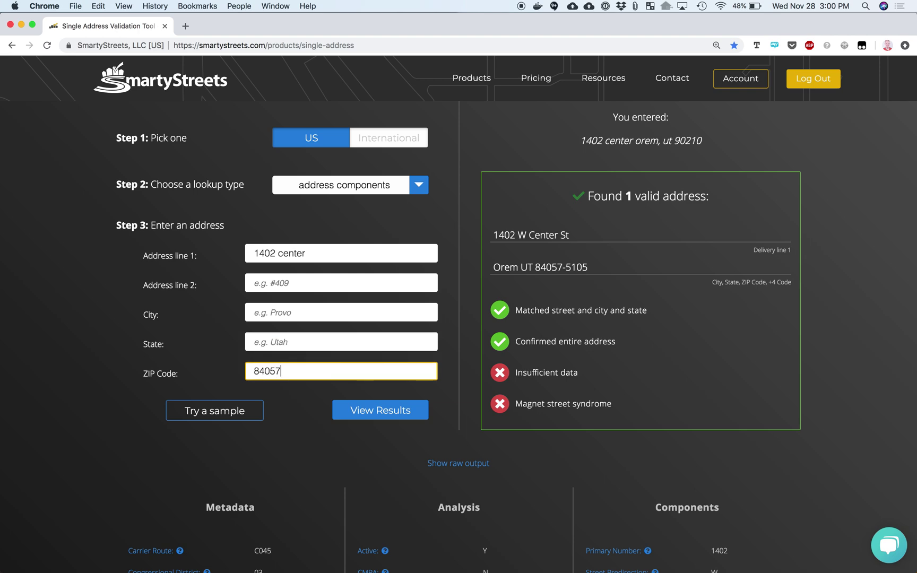
left_click(356, 410)
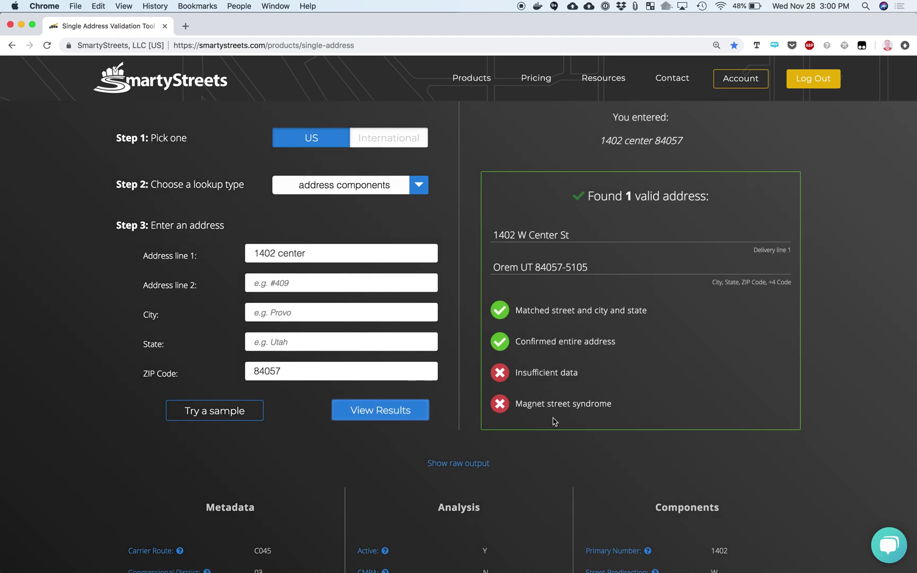
left_click(374, 258)
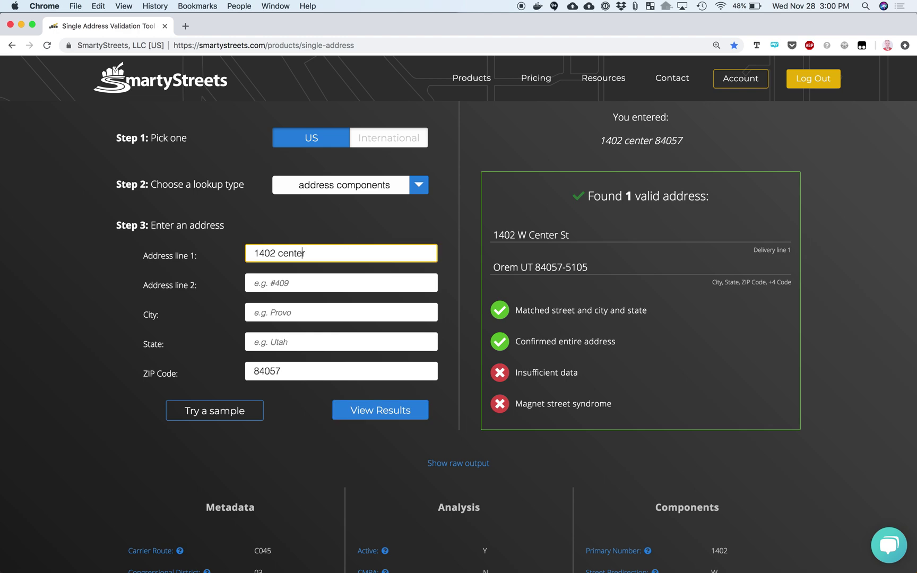
Misspell the street as '1402 senter' and validate it
left_click(283, 253)
key("BackSpace")
type("s")
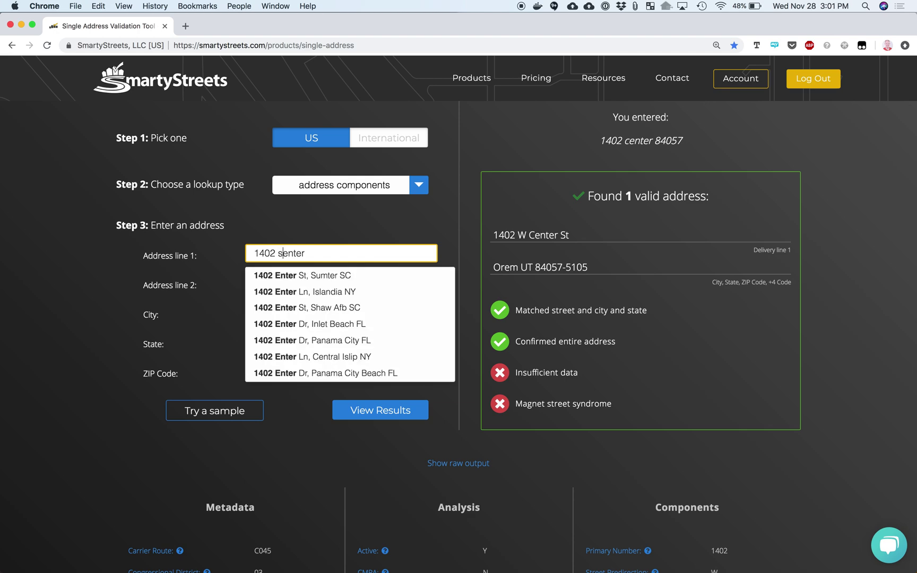
left_click(385, 414)
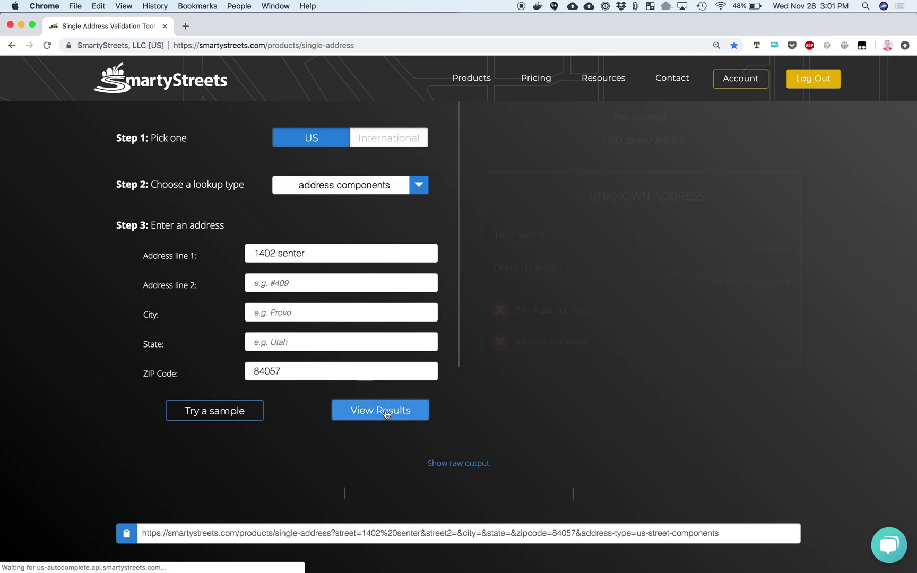
Change the street to the misspelling 'centerr' and validate it
left_click(282, 253)
key("BackSpace")
type("cente")
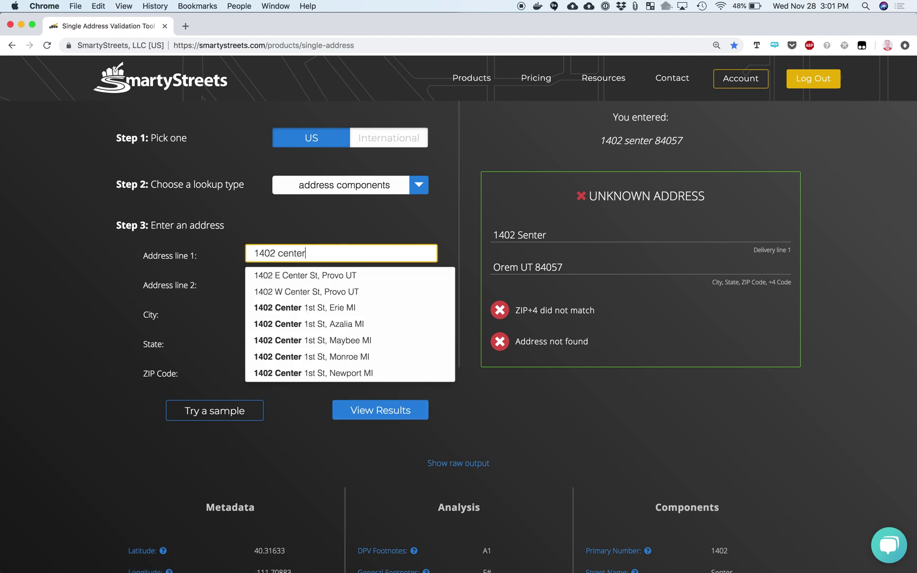
type("r")
key("Return")
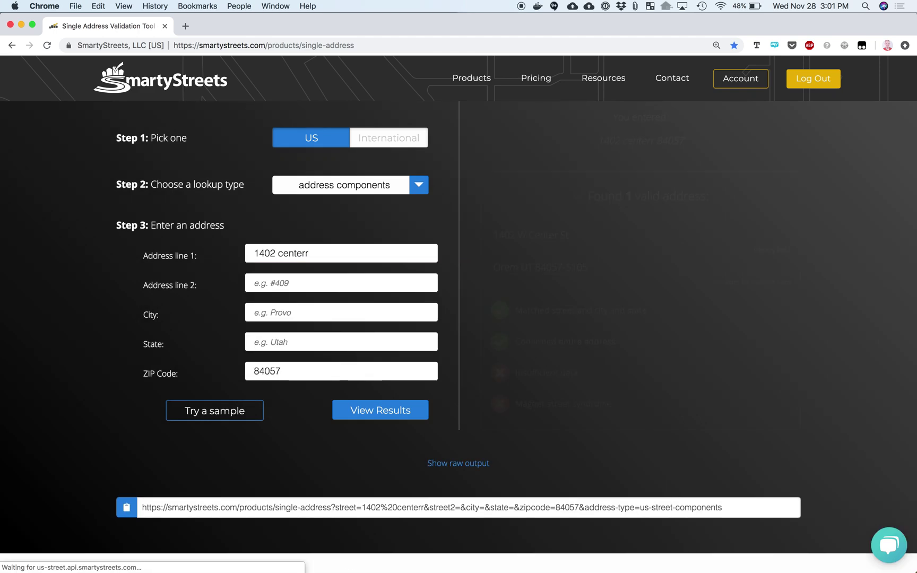
Change the misspelling to 'cennterr' and validate it
double_click(295, 254)
type("n")
key("super+z")
key("Left")
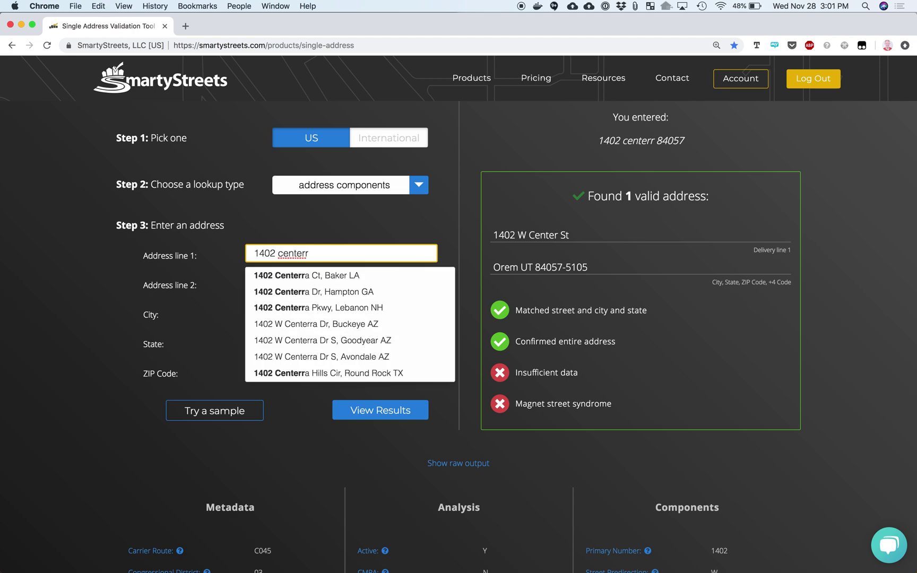
type("n")
key("Return")
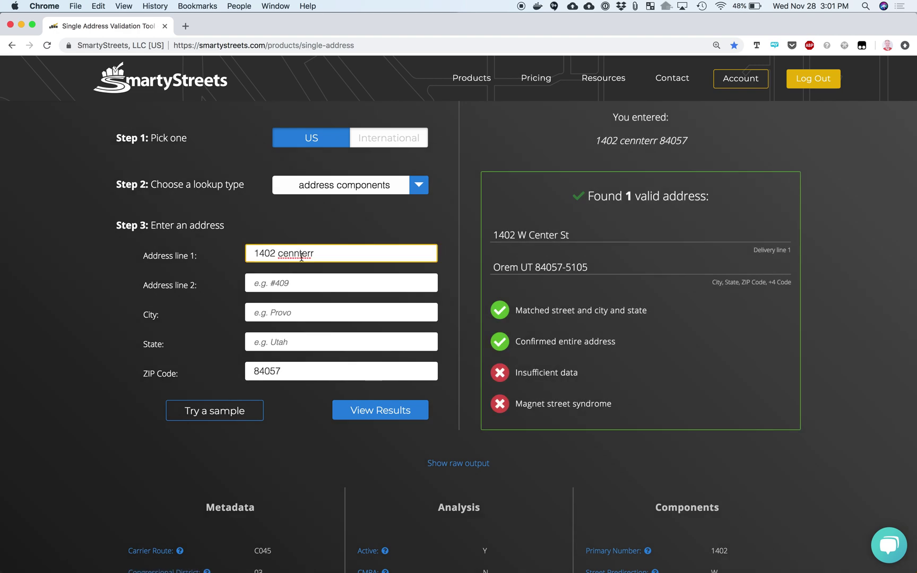
Misspell the street as 'cenntterr' with ZIP 84057 and validate it
left_click(301, 257)
type("t")
left_click(338, 411)
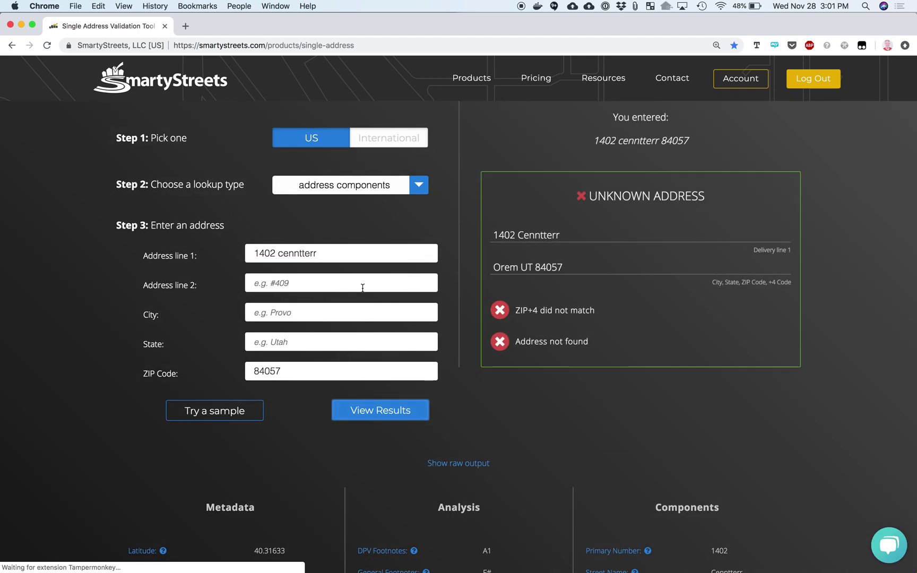
left_click_drag(324, 250, 279, 252)
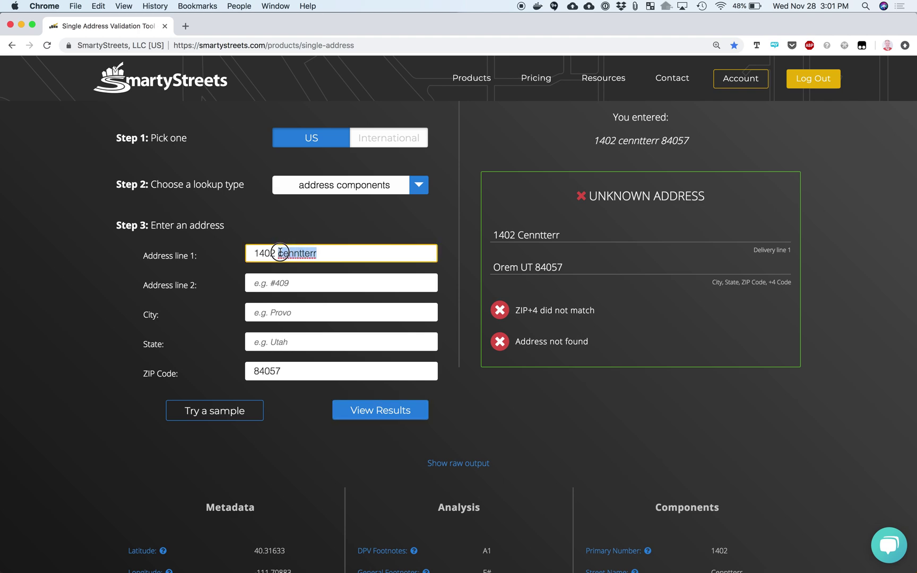
left_click(571, 424)
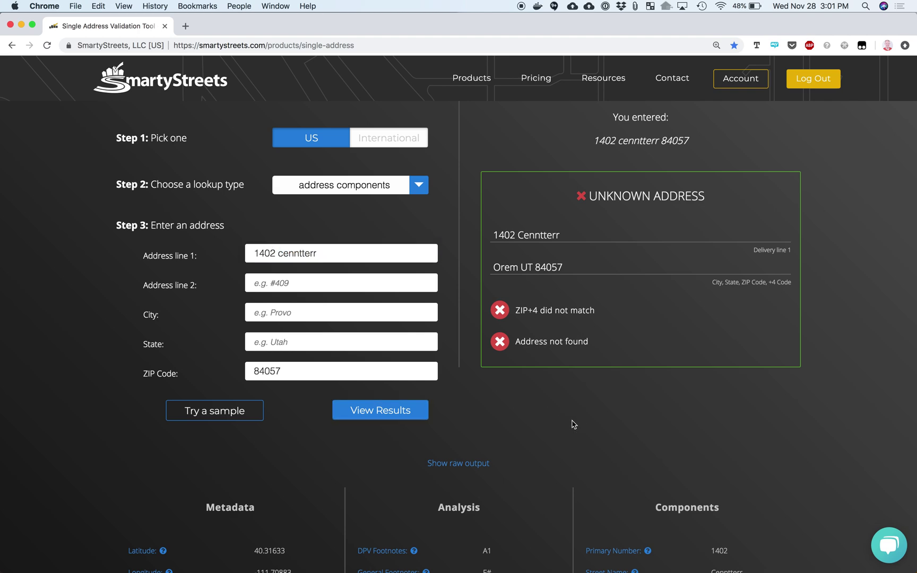
Inspect the Unknown Address result's Metadata and Components, including street name Cenntterr
scroll(571, 424, "down", 5)
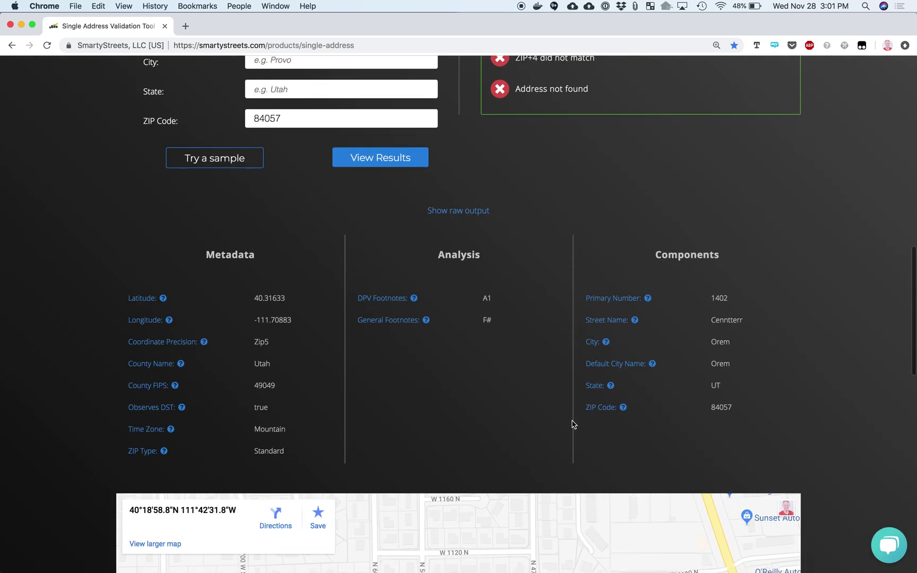
scroll(572, 421, "up", 2)
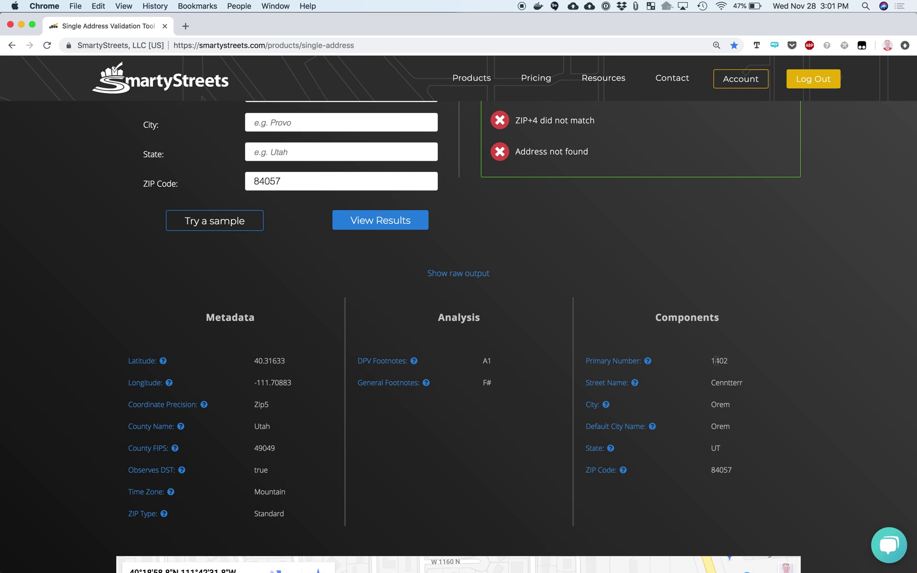
left_click_drag(710, 386, 751, 386)
scroll(604, 397, "down", 2)
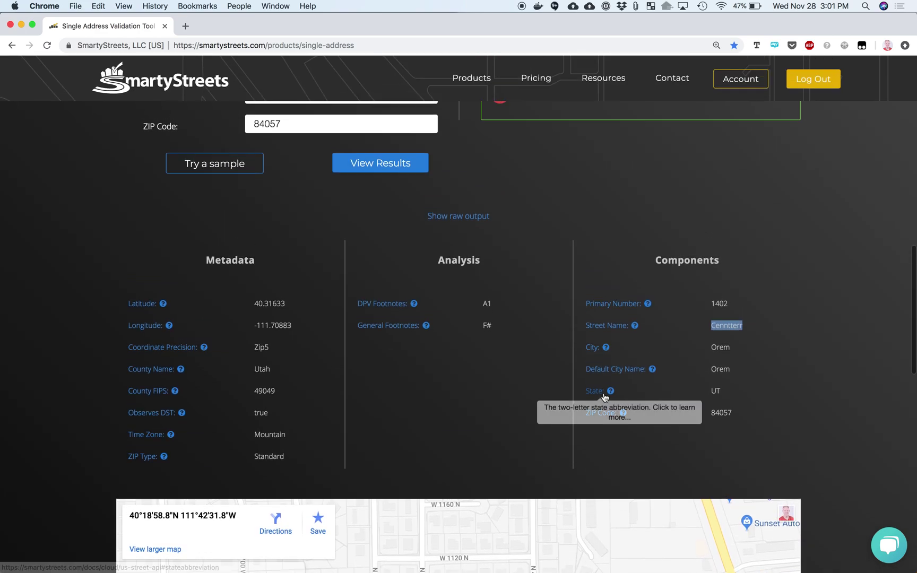
scroll(604, 397, "up", 15)
Set the US lookup type to 'city/state or ZIP Code'
scroll(605, 397, "down", 5)
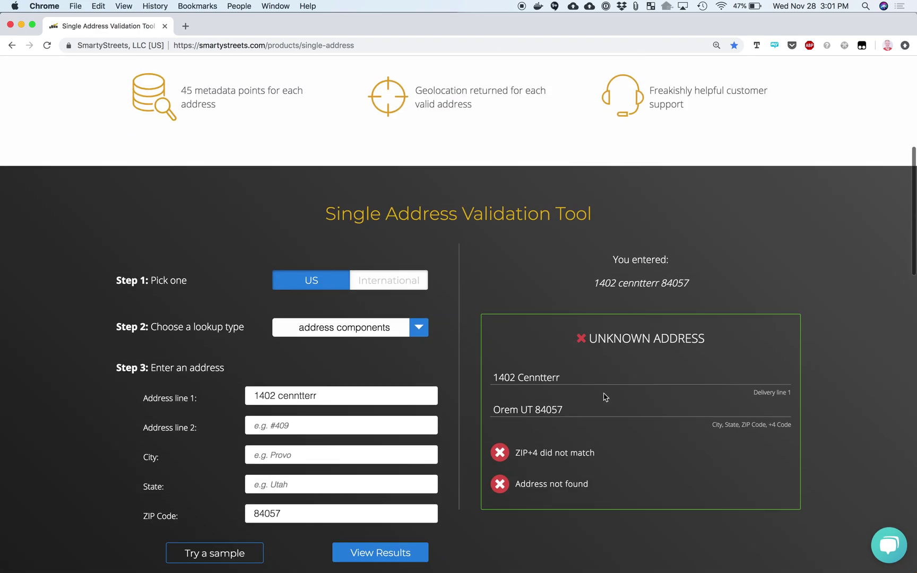
scroll(604, 397, "down", 3)
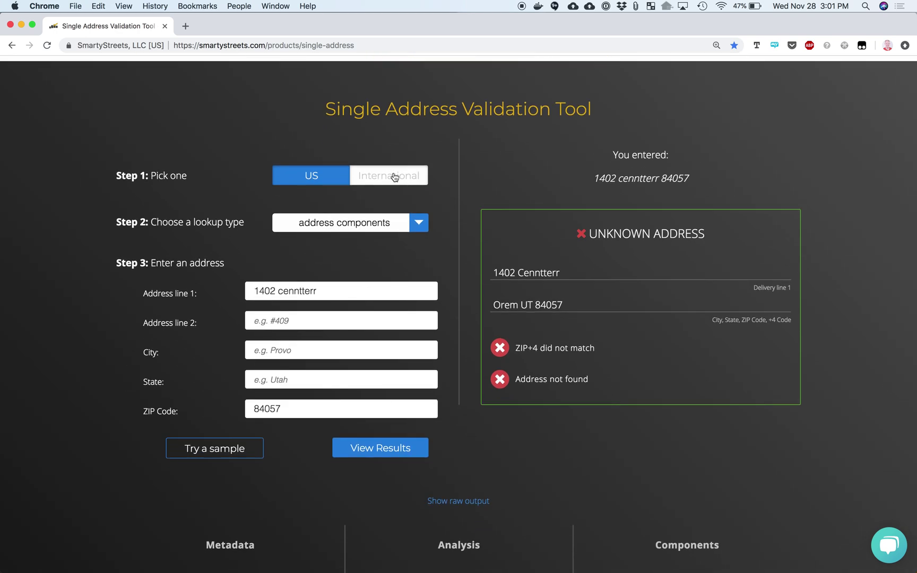
left_click(394, 177)
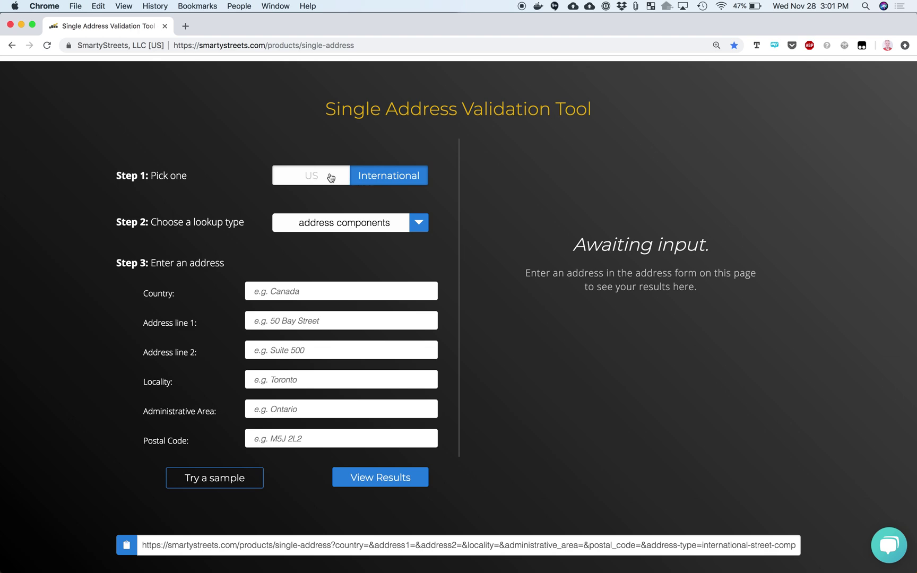
left_click(330, 177)
left_click(359, 225)
left_click(339, 261)
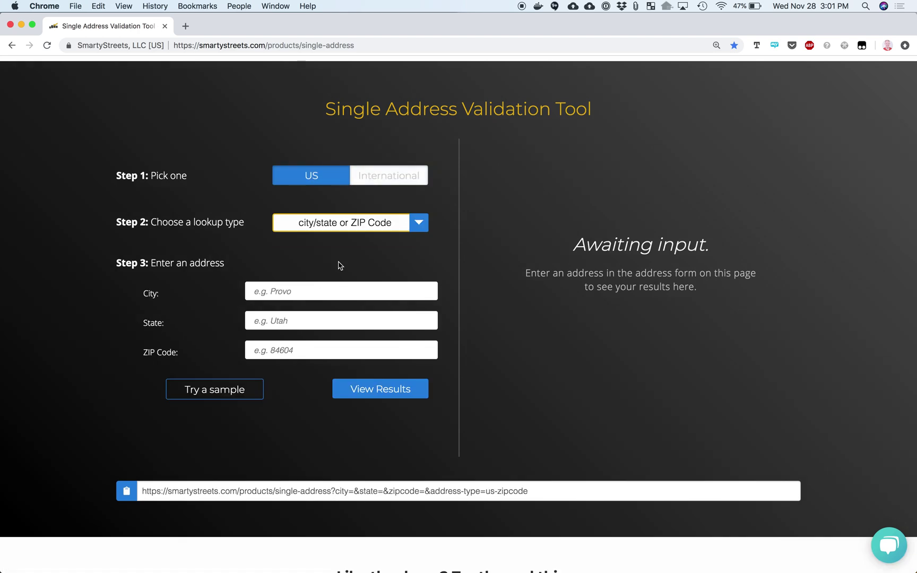
Look up Provo, UT and review its list of 6 matching ZIP Codes
left_click(291, 291)
type("provo")
key("Tab")
type("ut")
key("Tab")
left_click(362, 385)
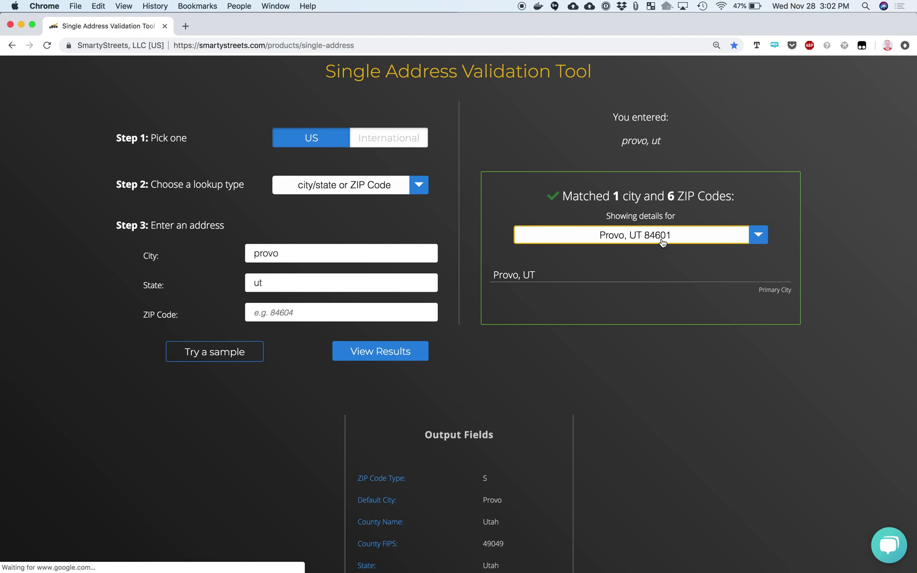
left_click(671, 236)
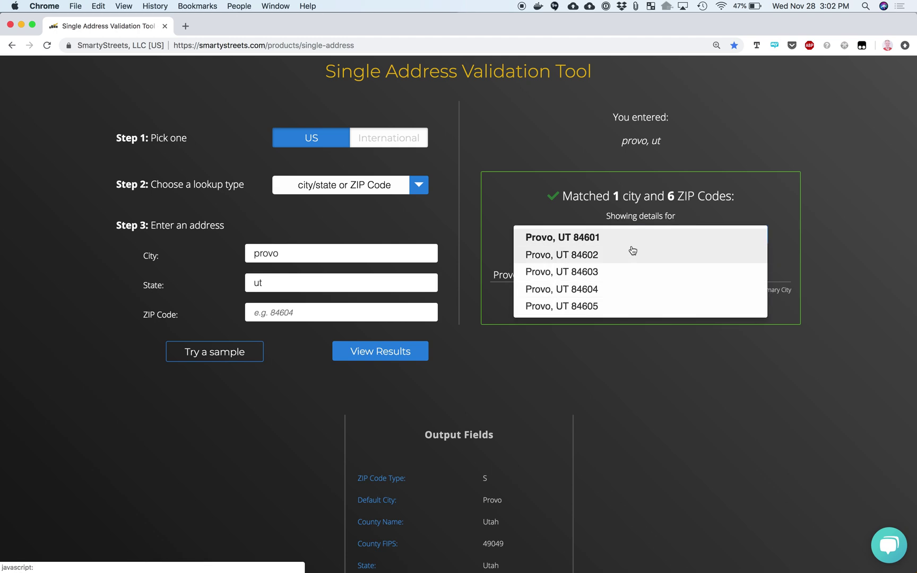
left_click(660, 401)
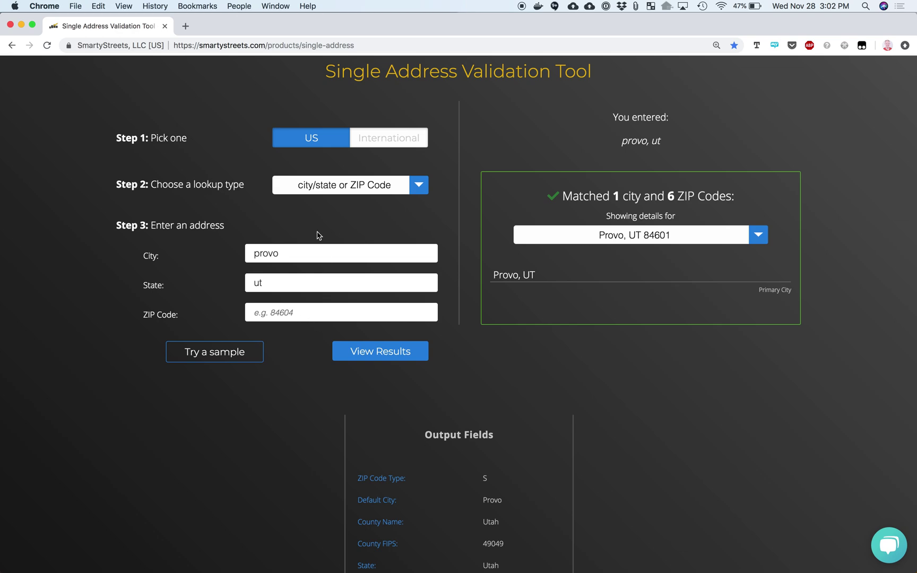
left_click(318, 186)
Validate the sample Gilbert, AZ address using the address components lookup
left_click(316, 185)
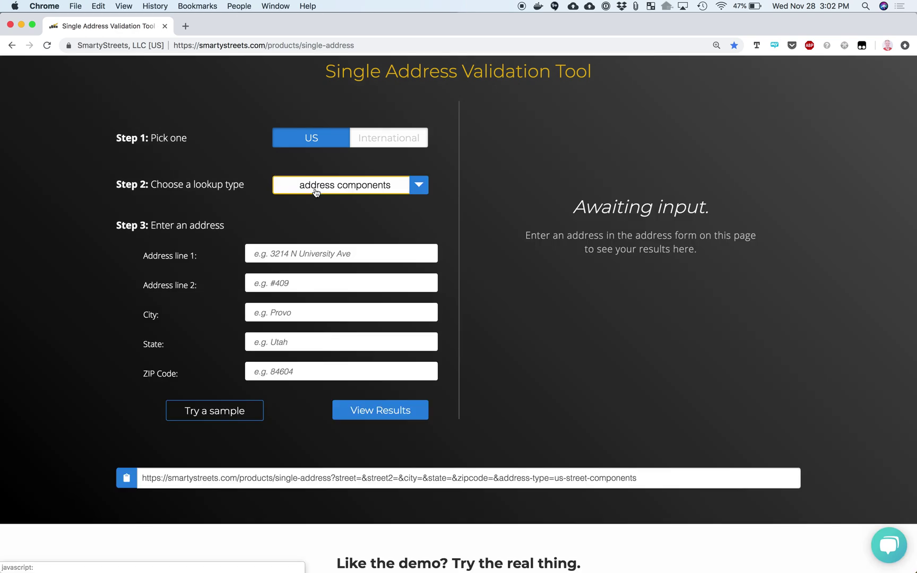
left_click(215, 410)
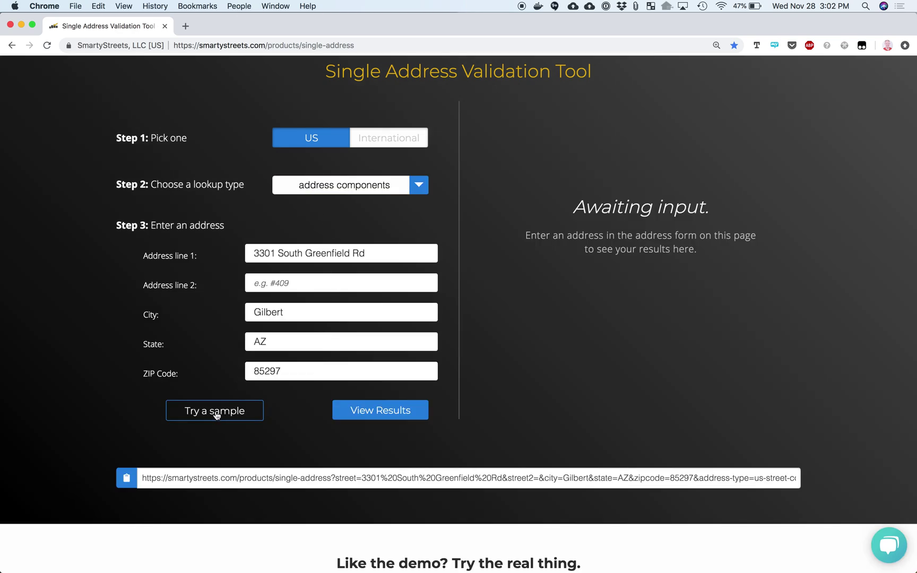
left_click(357, 410)
scroll(681, 360, "down", 2)
scroll(682, 360, "down", 3)
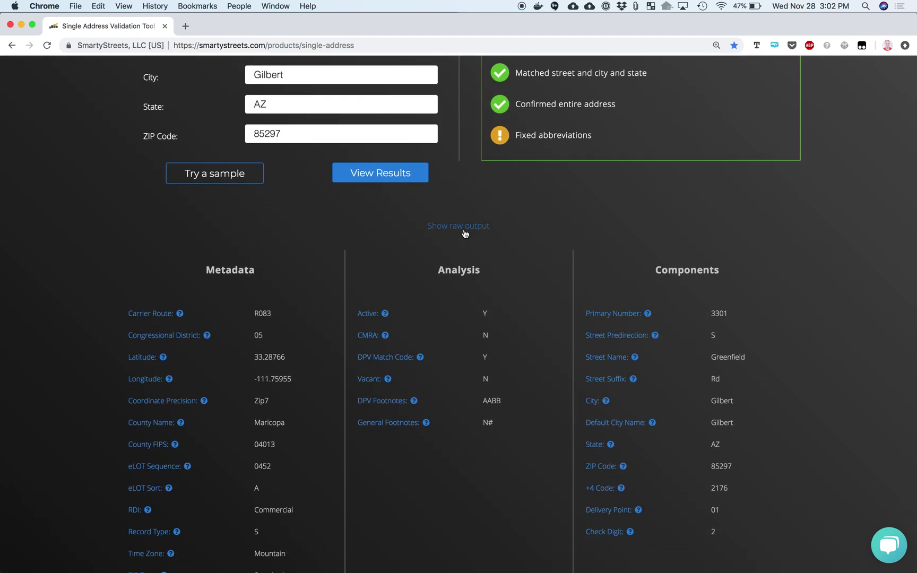
Review the result as raw JSON output, then switch to International lookups
left_click(463, 229)
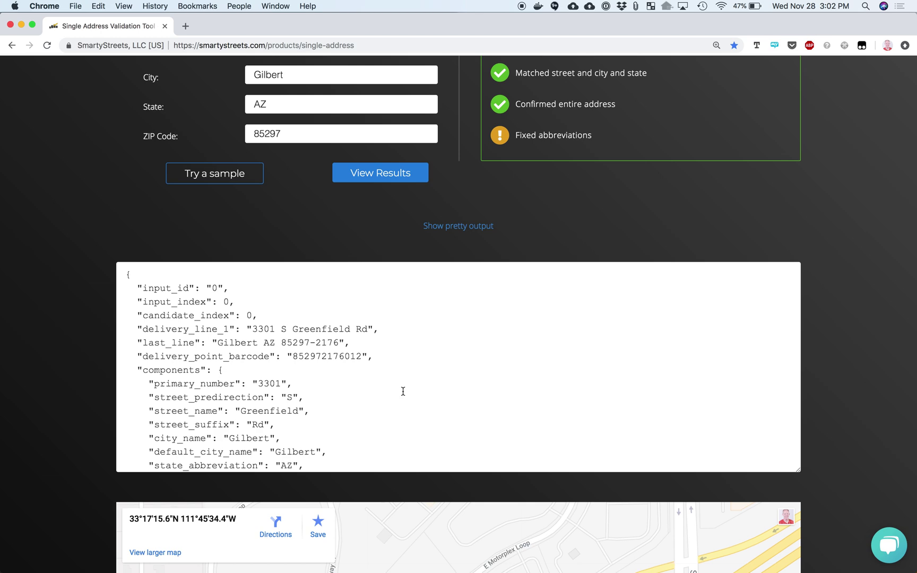
scroll(403, 391, "down", 10)
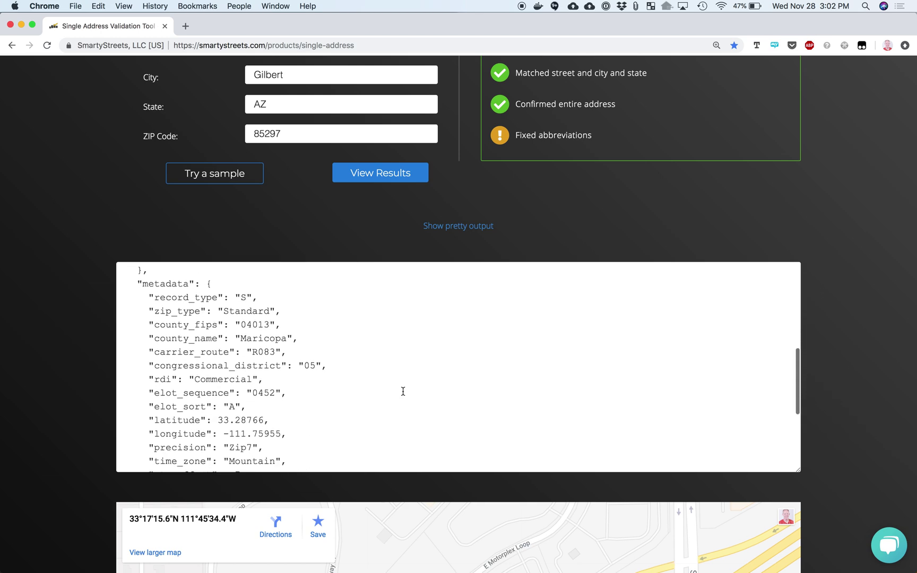
scroll(403, 391, "down", 8)
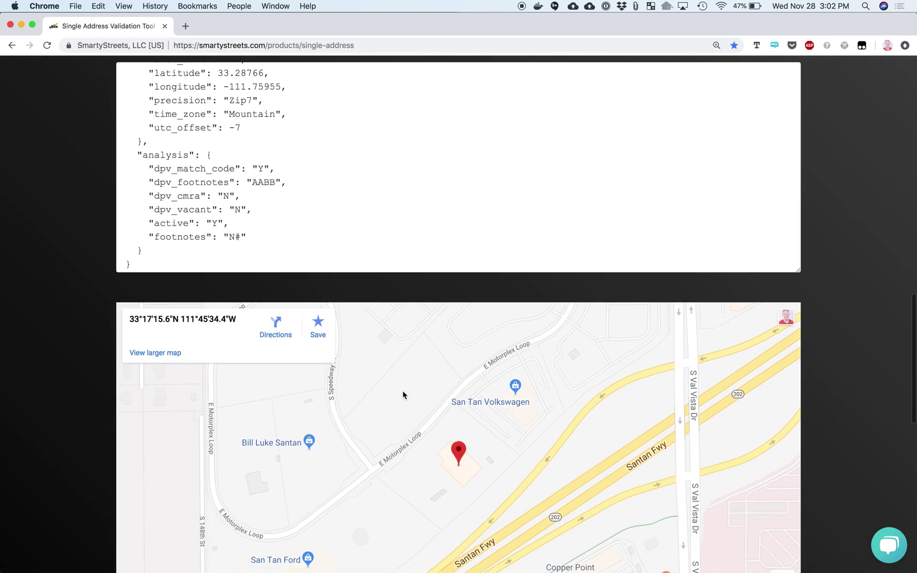
scroll(403, 393, "up", 5)
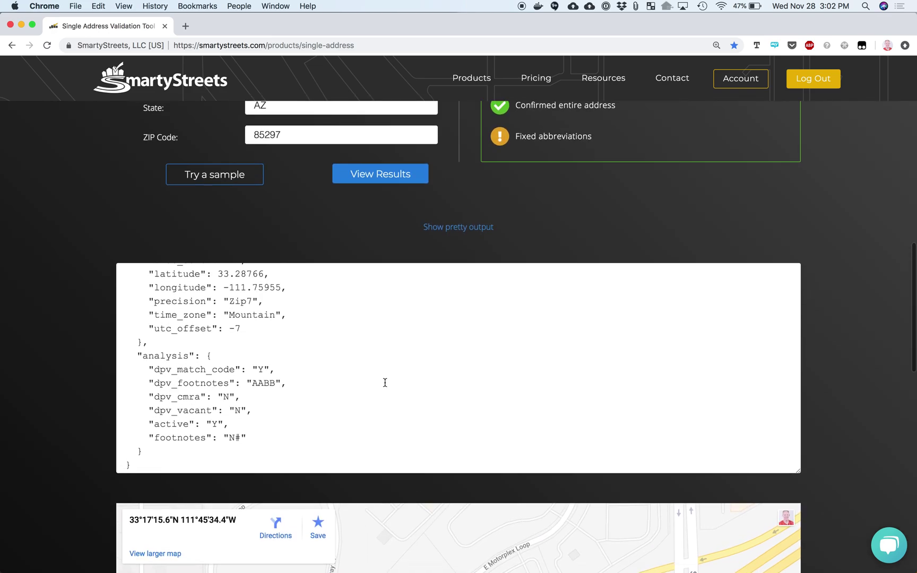
scroll(308, 398, "up", 3)
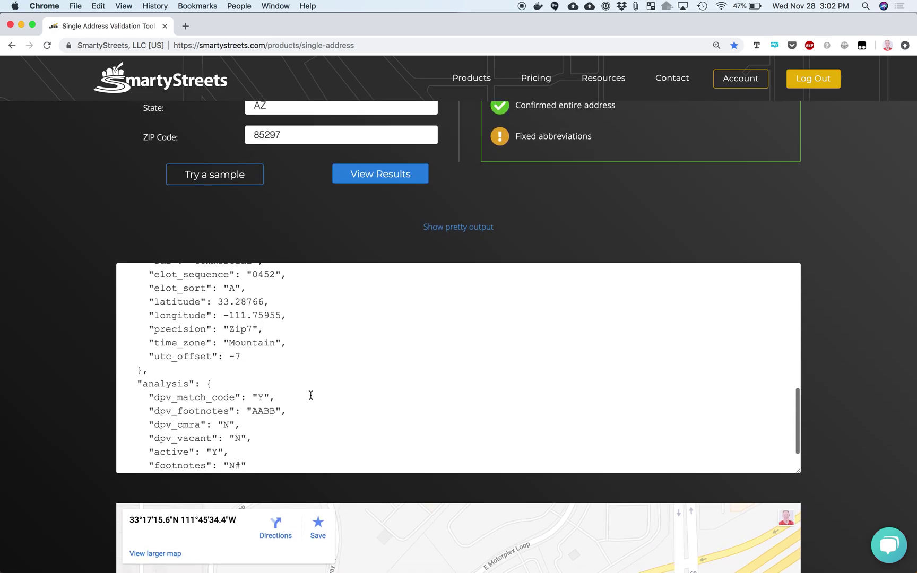
scroll(91, 333, "up", 15)
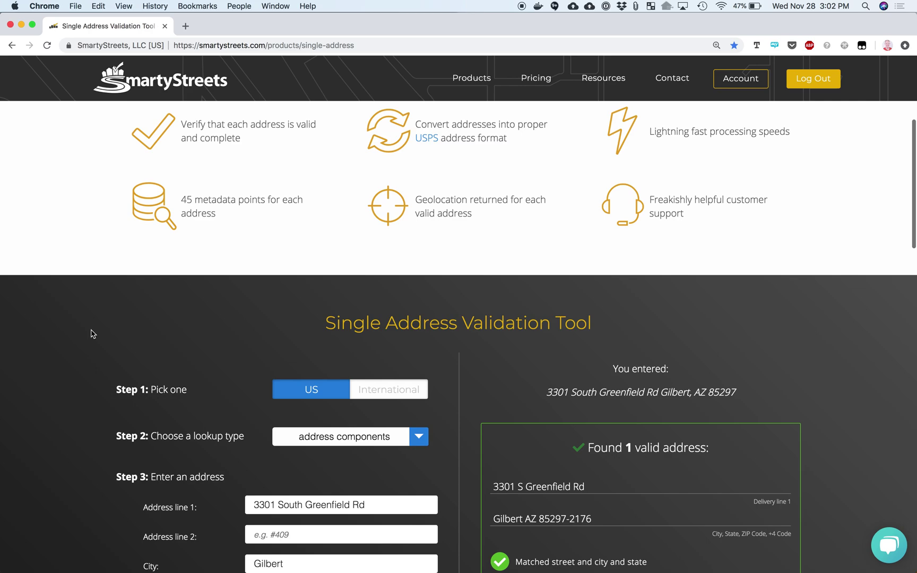
scroll(180, 364, "down", 5)
scroll(194, 362, "down", 4)
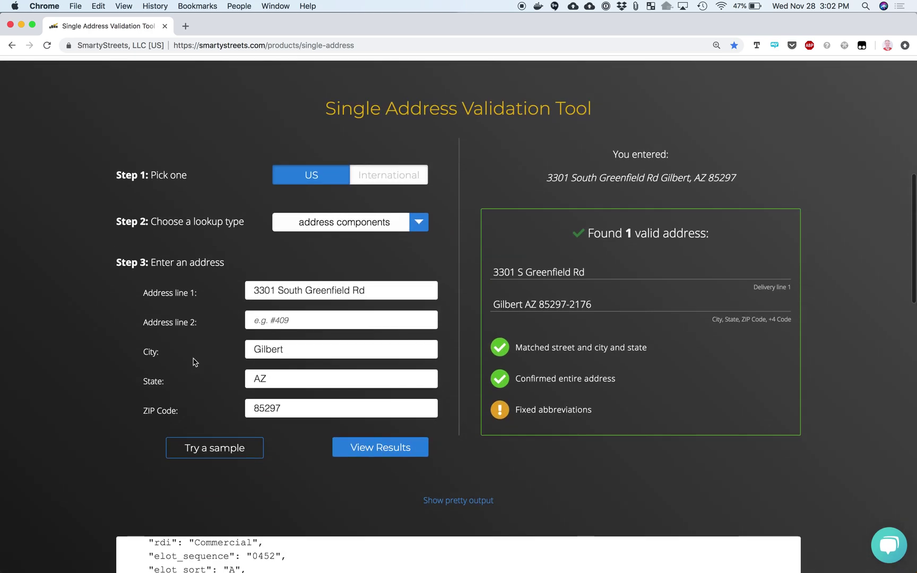
left_click(366, 167)
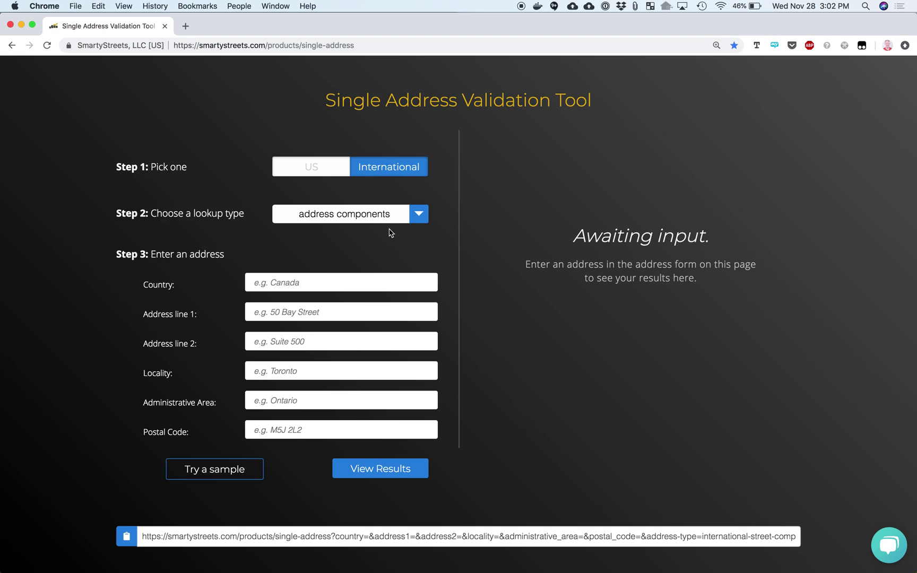
Validate the sample Japanese address with the freeform lookup and review its components
left_click(313, 214)
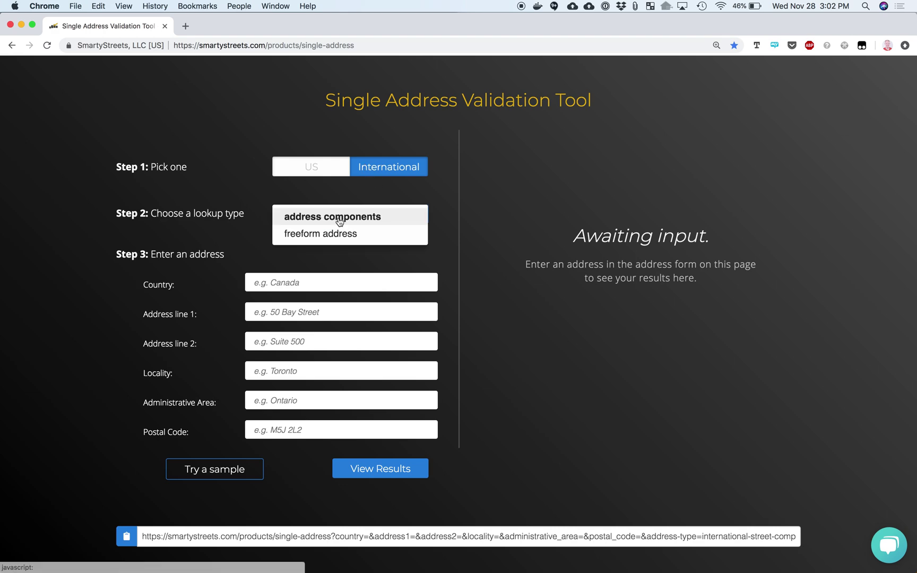
left_click(330, 239)
left_click(218, 354)
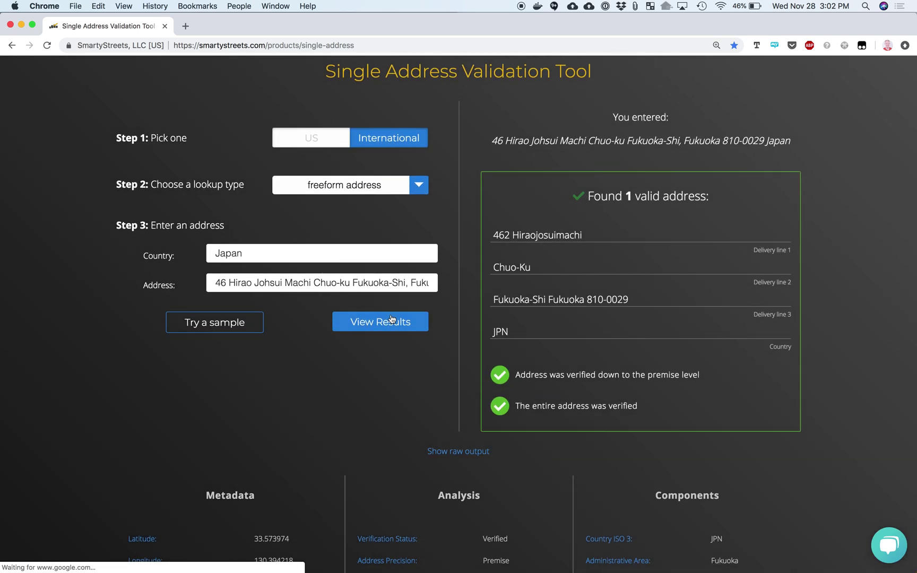
scroll(579, 366, "down", 2)
scroll(567, 404, "down", 8)
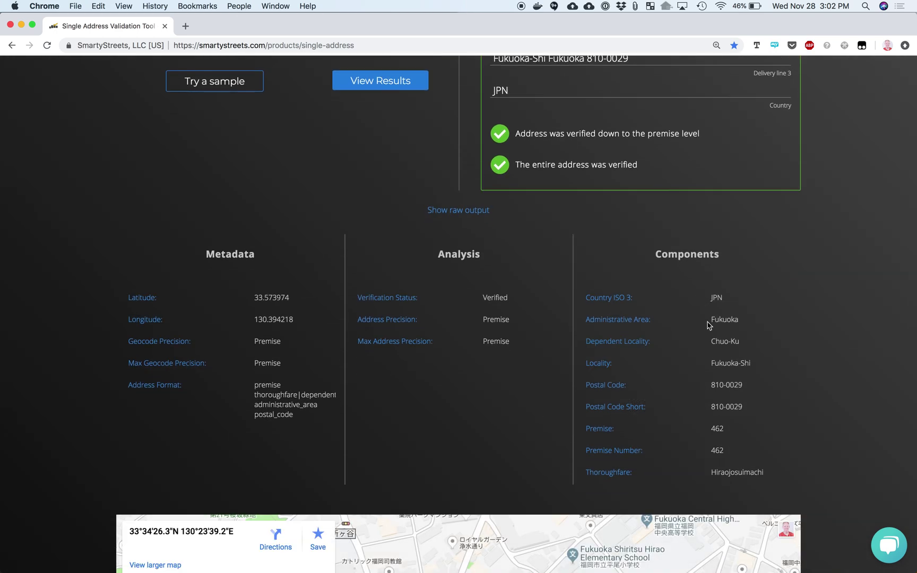
left_click_drag(711, 321, 757, 371)
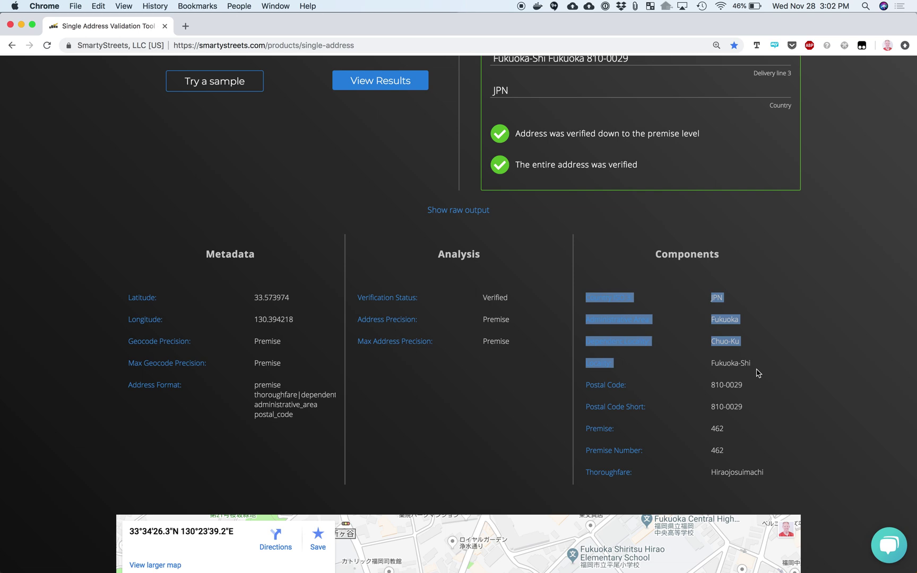
left_click(757, 372)
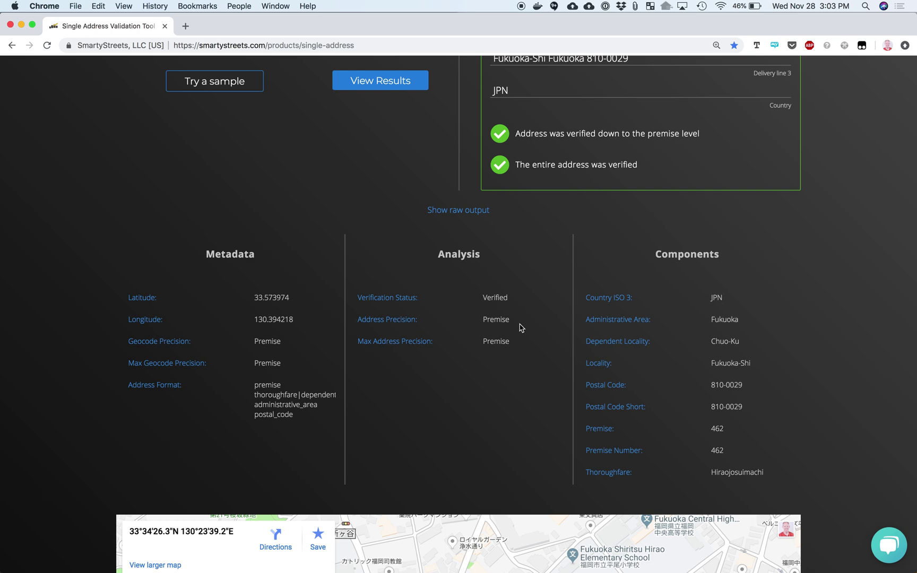
scroll(492, 336, "up", 5)
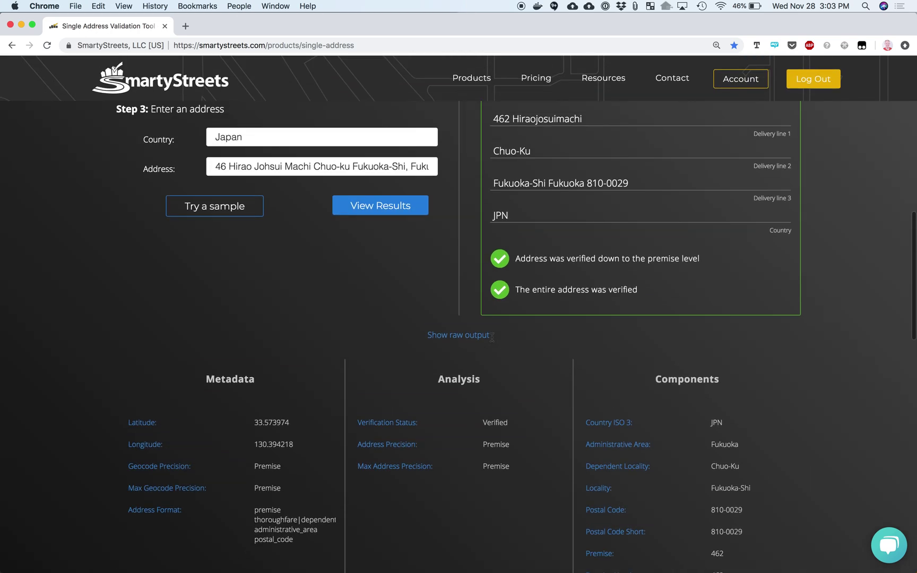
Change the house number from 46 to 47 and revalidate
left_click(226, 237)
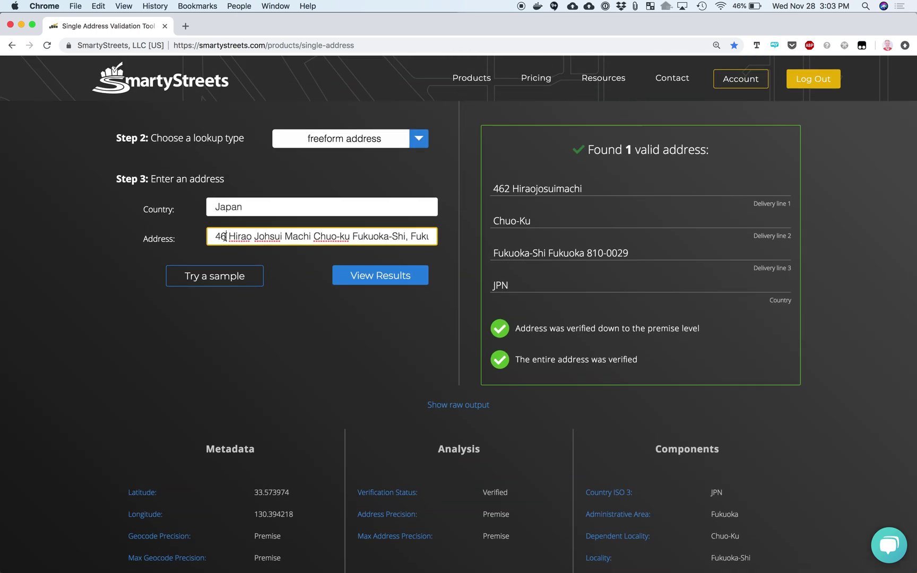
key("BackSpace")
type("7")
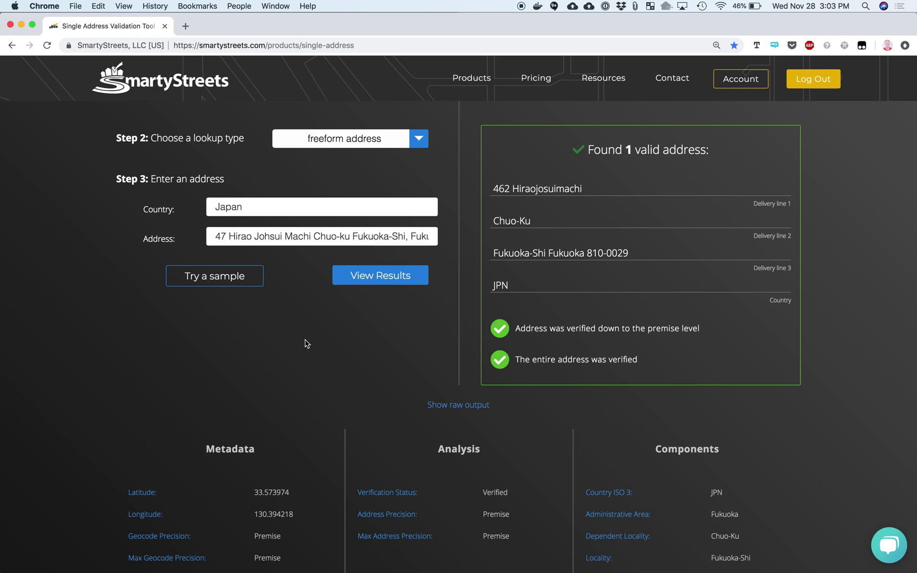
left_click(350, 279)
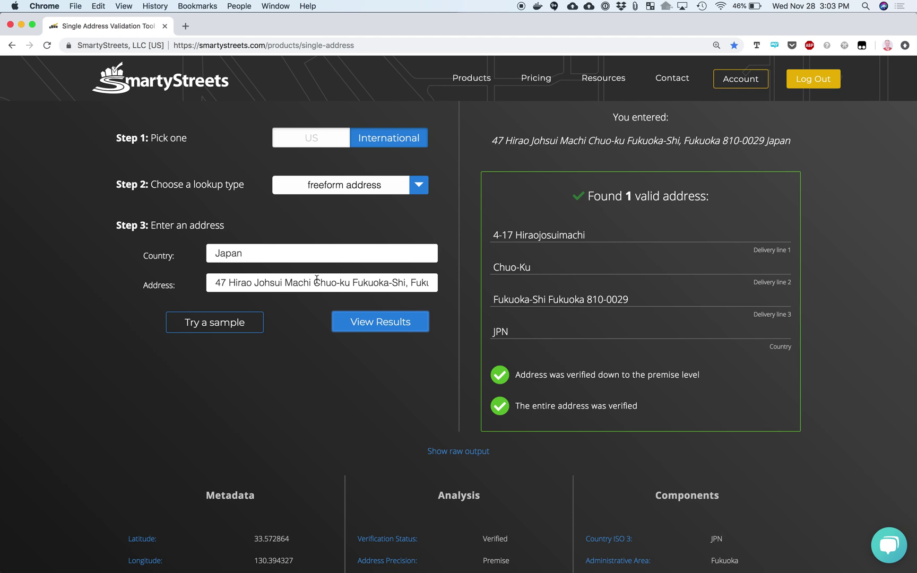
Change the house number to 44 and revalidate, getting thoroughfare-level partial validation
left_click(227, 282)
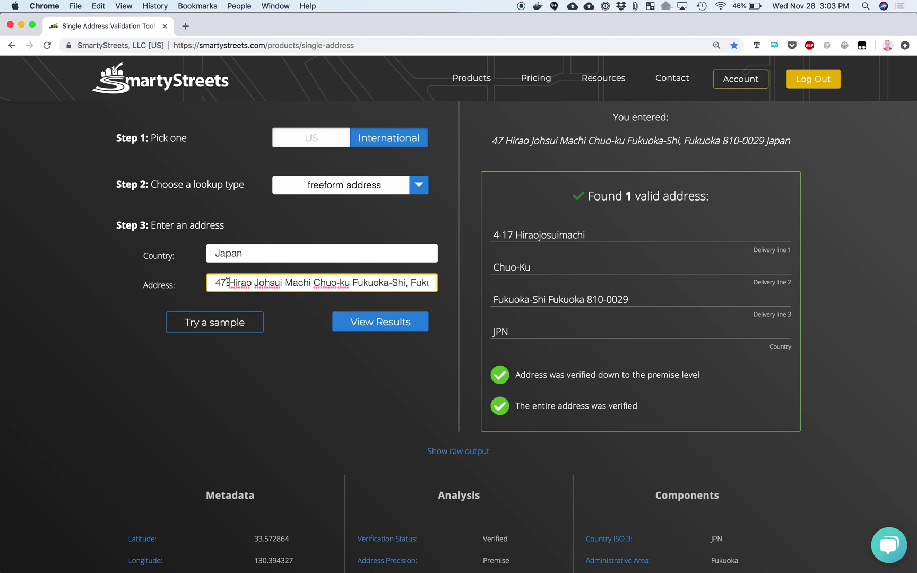
key("BackSpace")
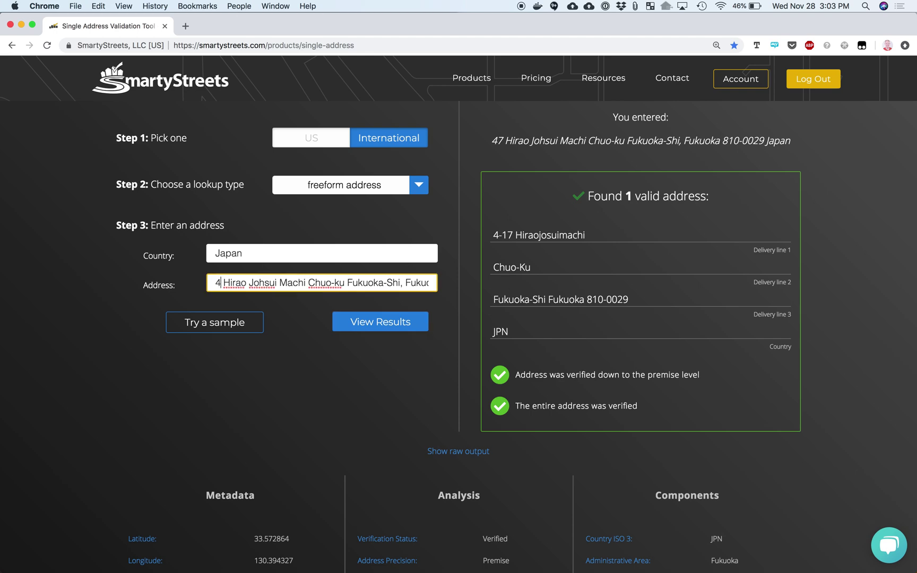
type("4")
key("Return")
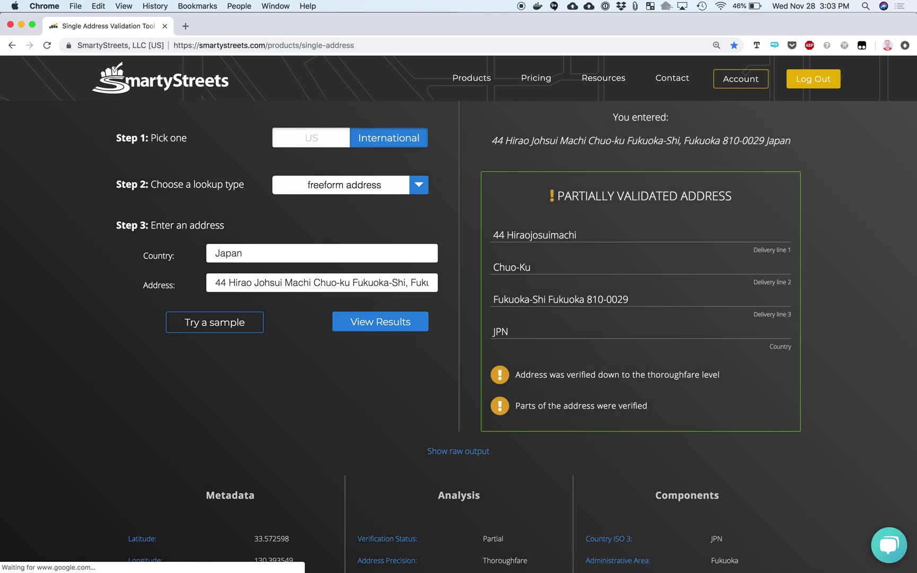
scroll(532, 429, "down", 3)
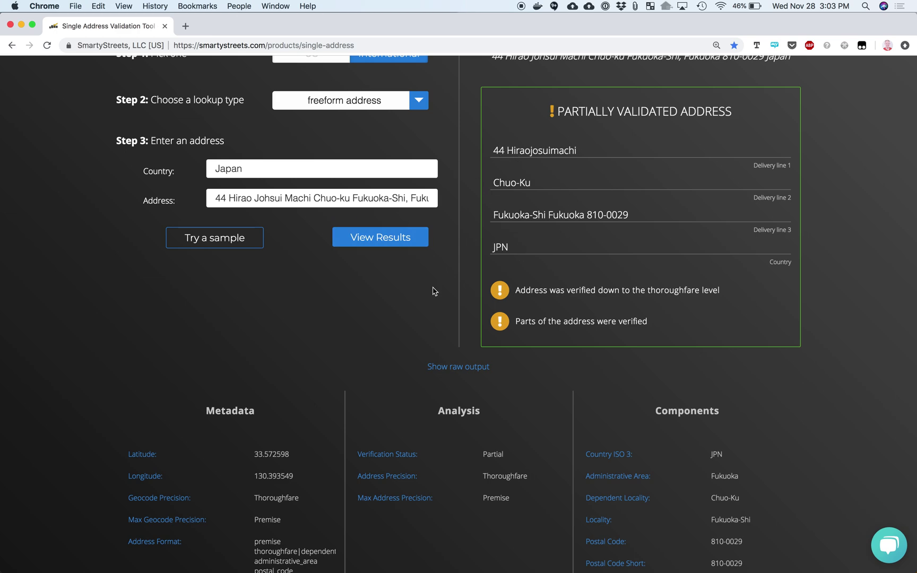
scroll(433, 289, "up", 3)
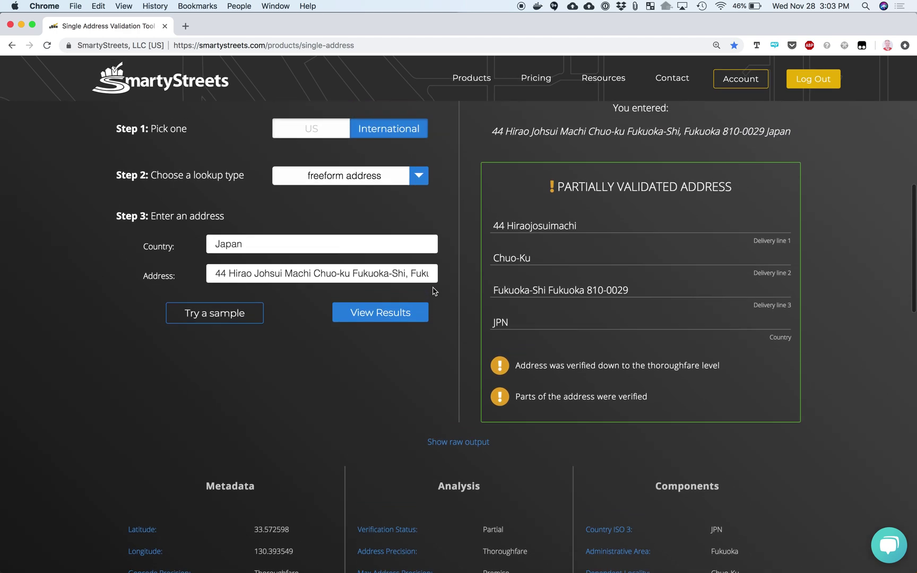
Switch to address components lookup and cycle samples from German to the Russian address
left_click(419, 180)
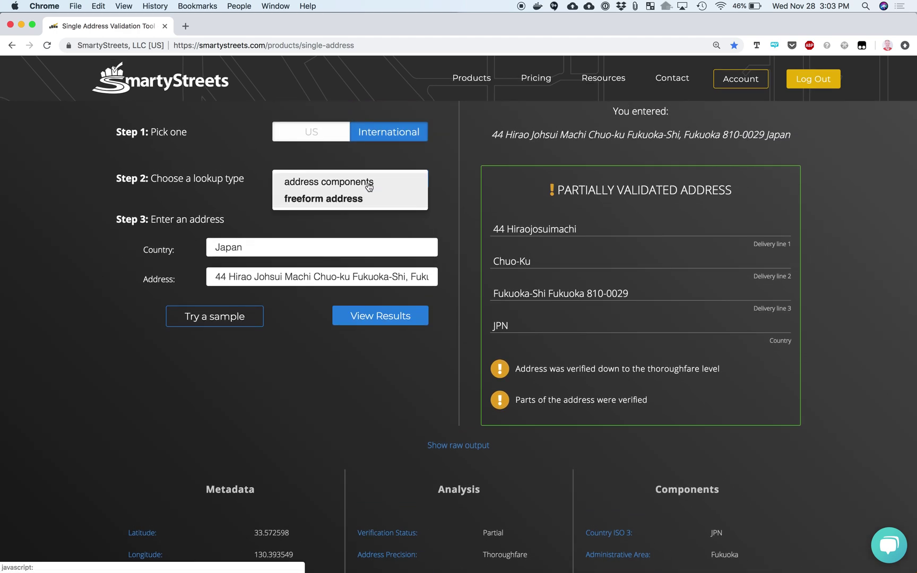
left_click(344, 183)
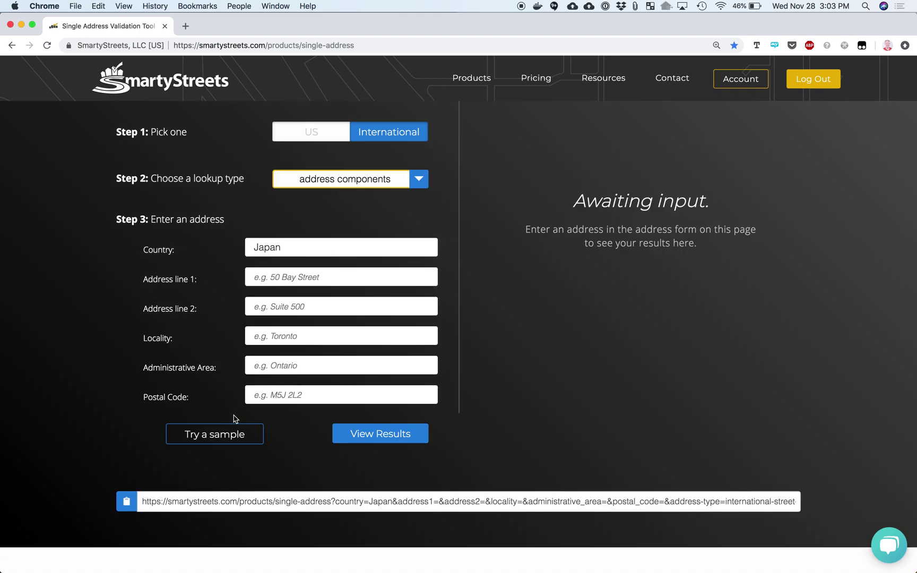
left_click(214, 438)
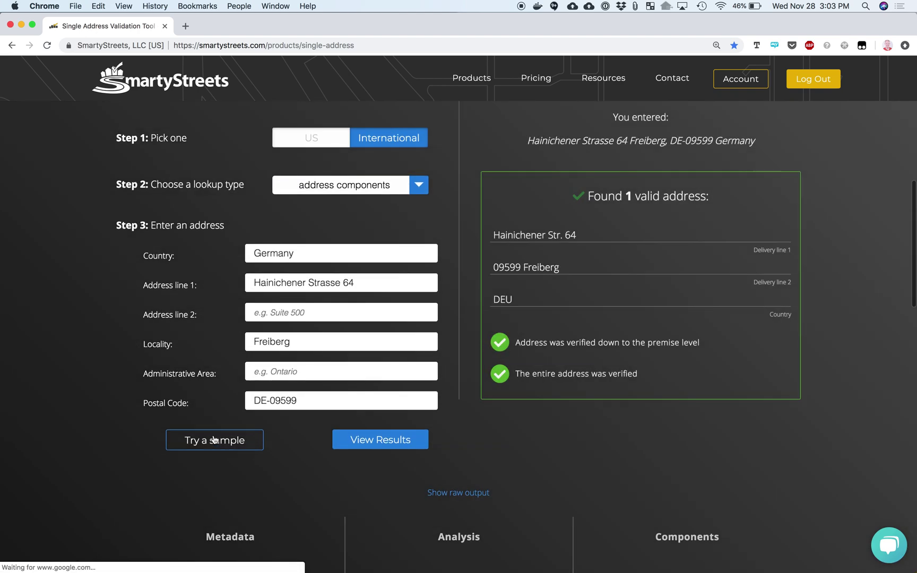
left_click(214, 440)
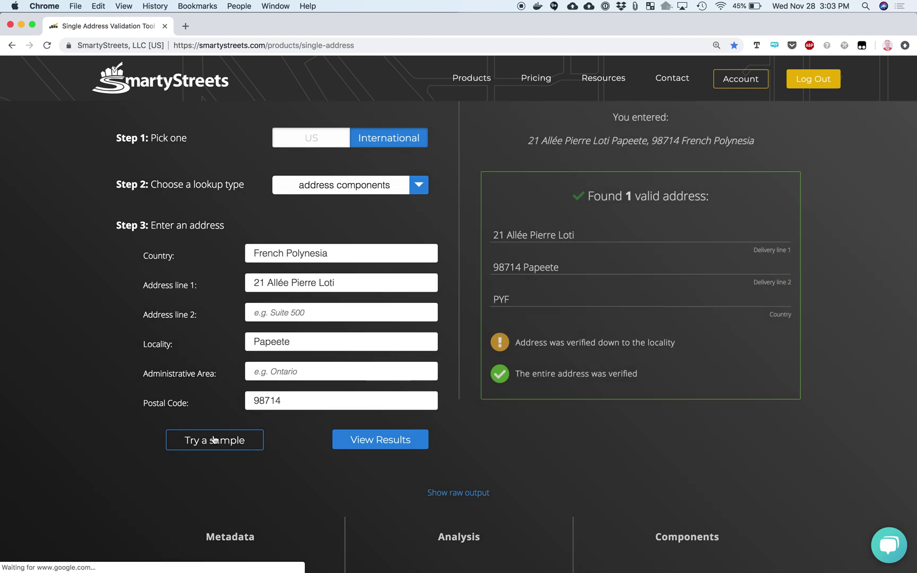
left_click(214, 439)
left_click(213, 439)
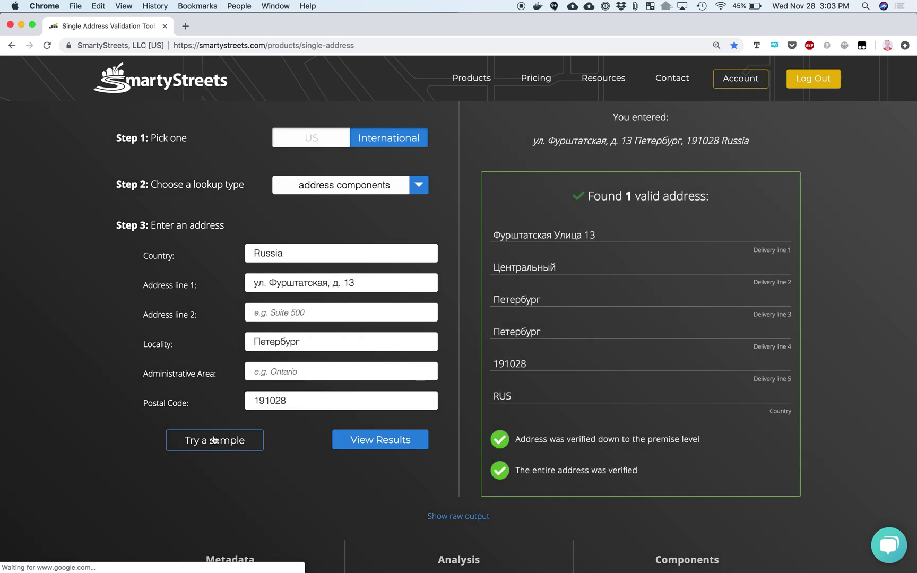
Validate the Cyrillic St Petersburg address, verified to premise level as 1 valid address
left_click_drag(374, 282, 244, 290)
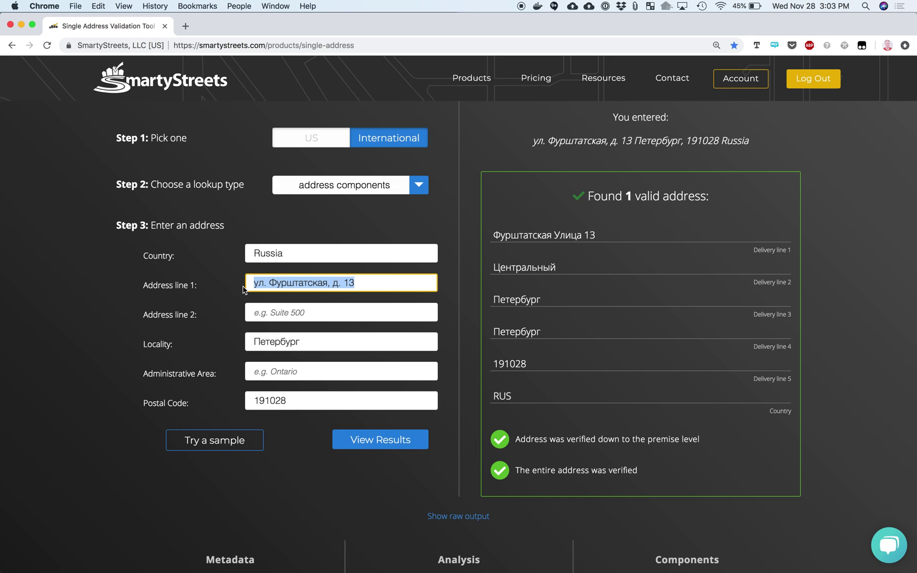
left_click(388, 439)
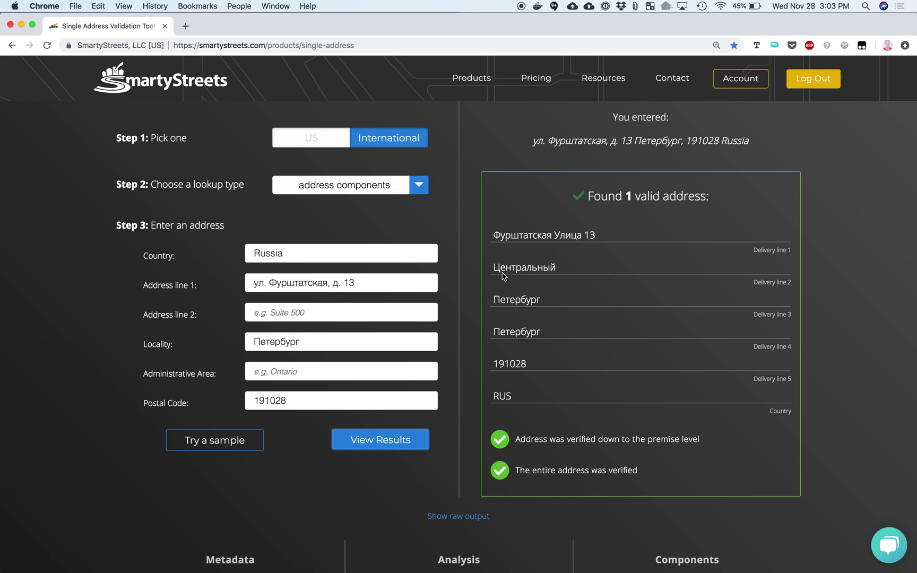
left_click_drag(497, 229, 528, 401)
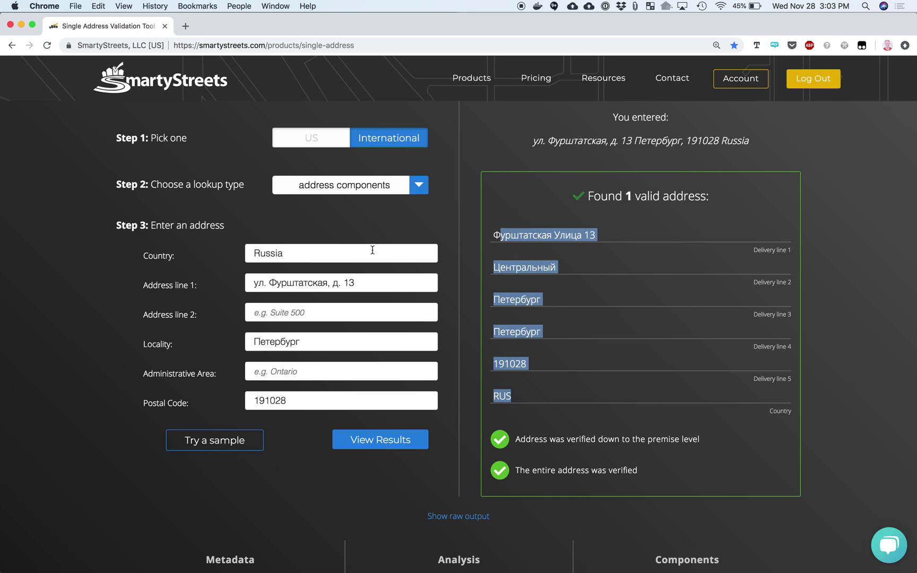
scroll(341, 273, "up", 3)
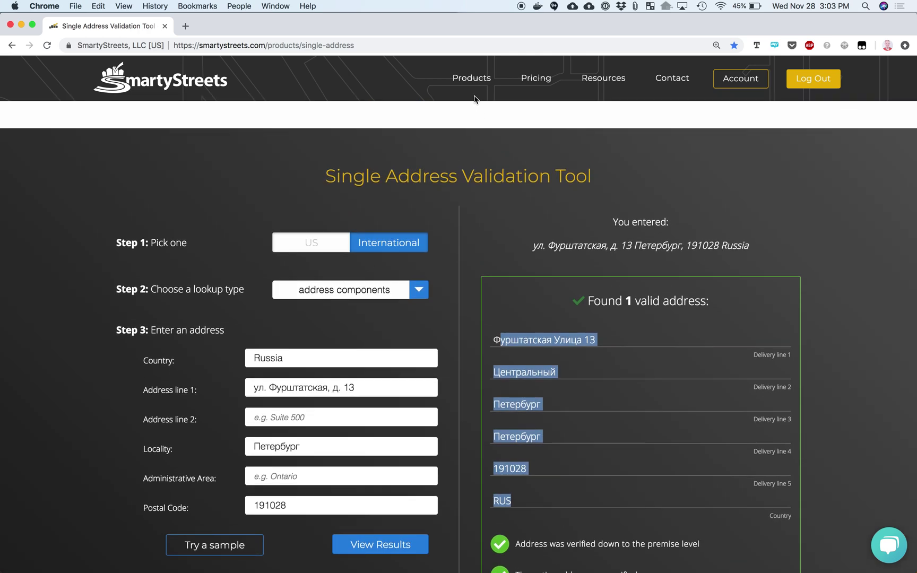
mouse_move(477, 77)
Load the Russia sample in the International Street Address API demo
left_click(465, 175)
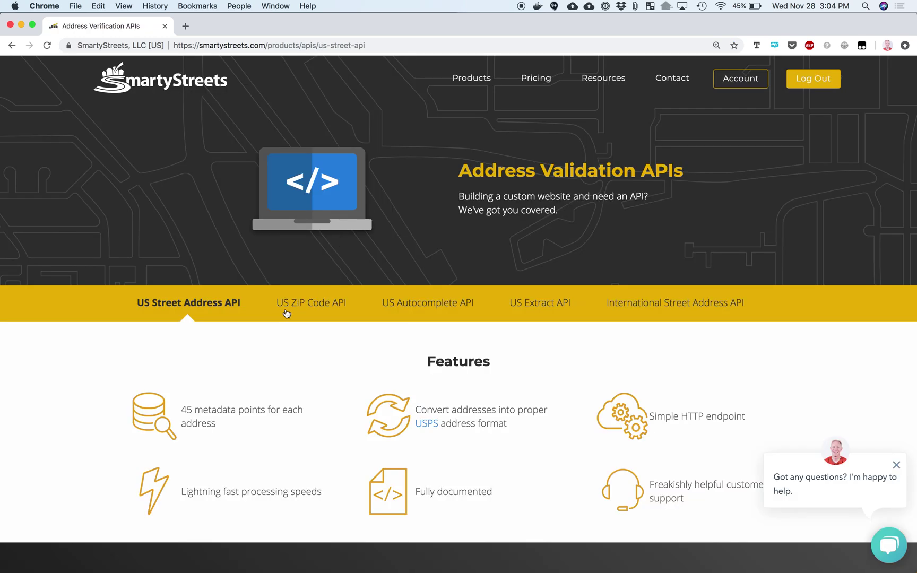
scroll(286, 313, "down", 10)
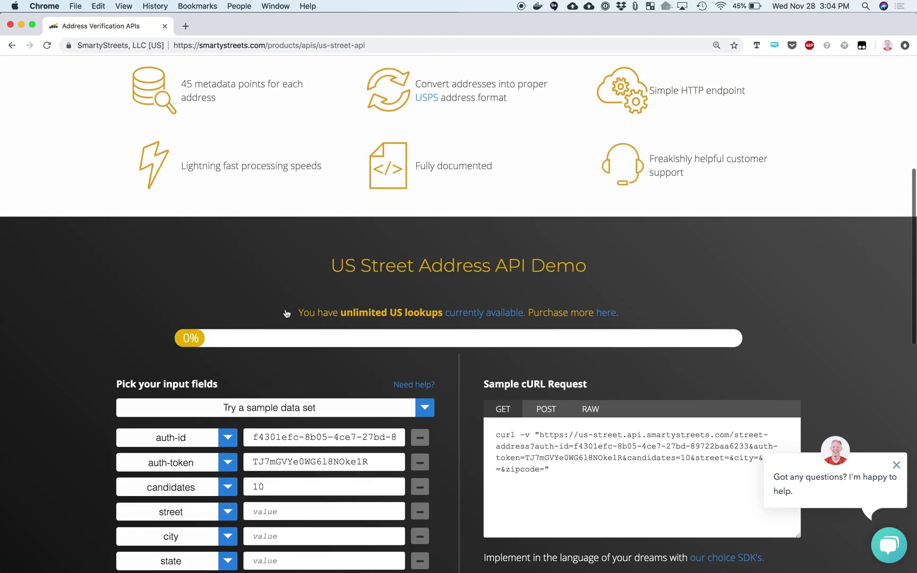
scroll(286, 313, "down", 2)
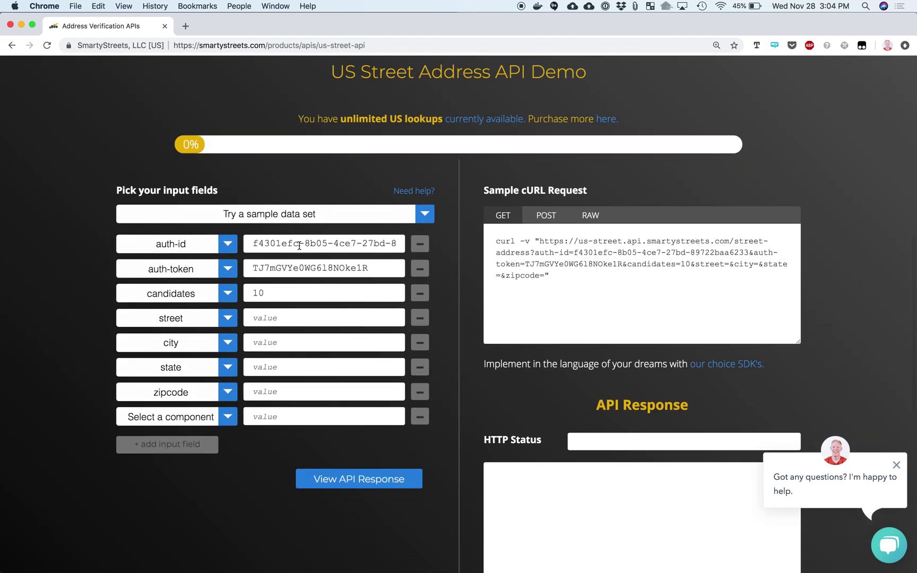
scroll(315, 220, "up", 10)
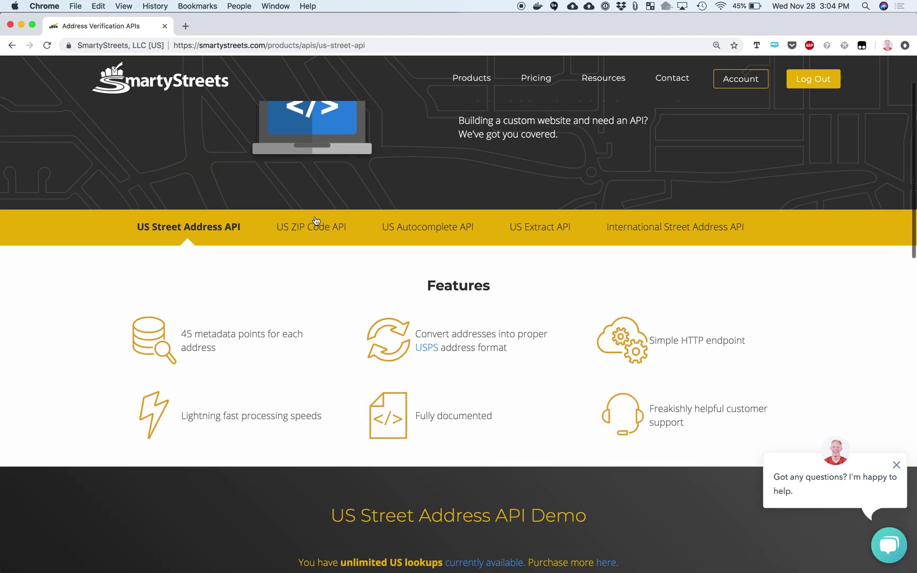
left_click(643, 250)
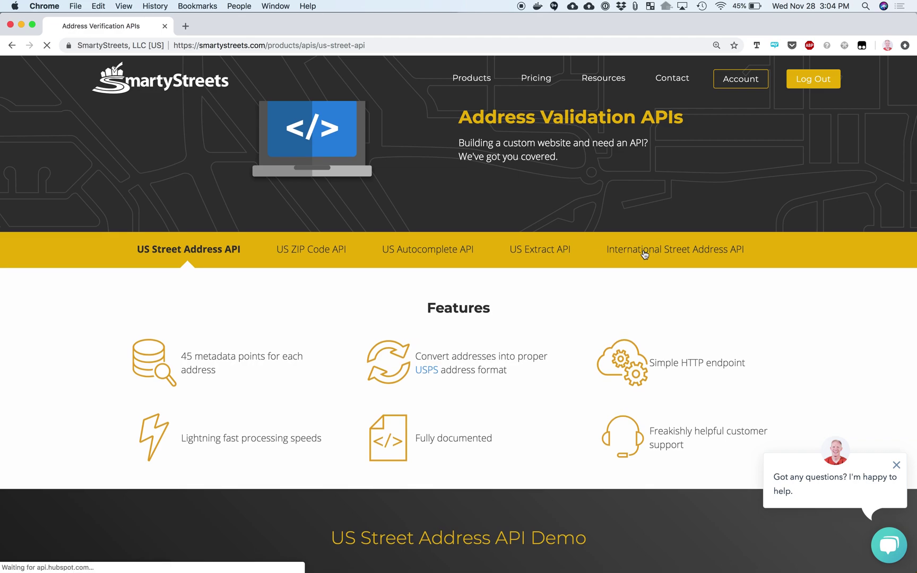
scroll(242, 457, "down", 8)
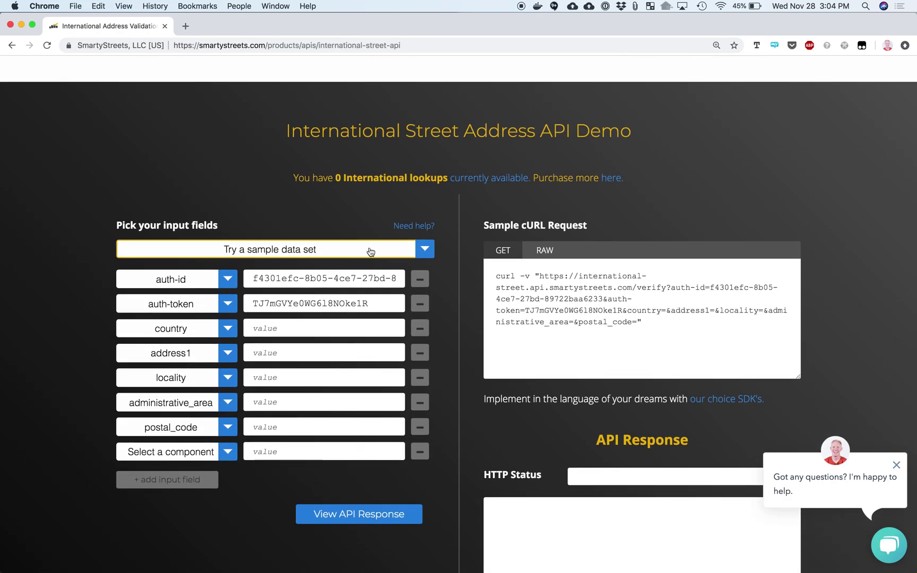
left_click(370, 251)
left_click(294, 337)
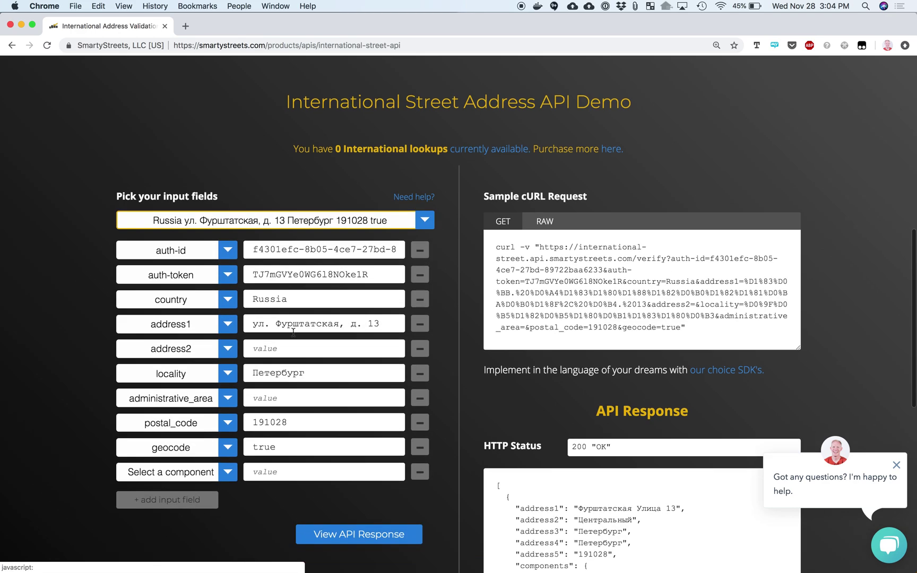
Add a language component set to latin and send, getting 402 Payment Required
scroll(313, 304, "up", 4)
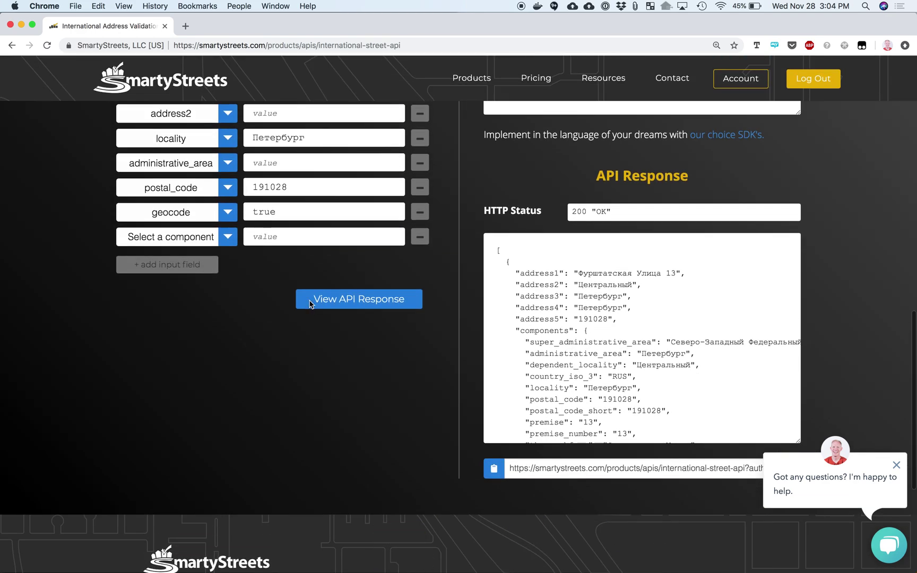
left_click_drag(626, 336, 575, 293)
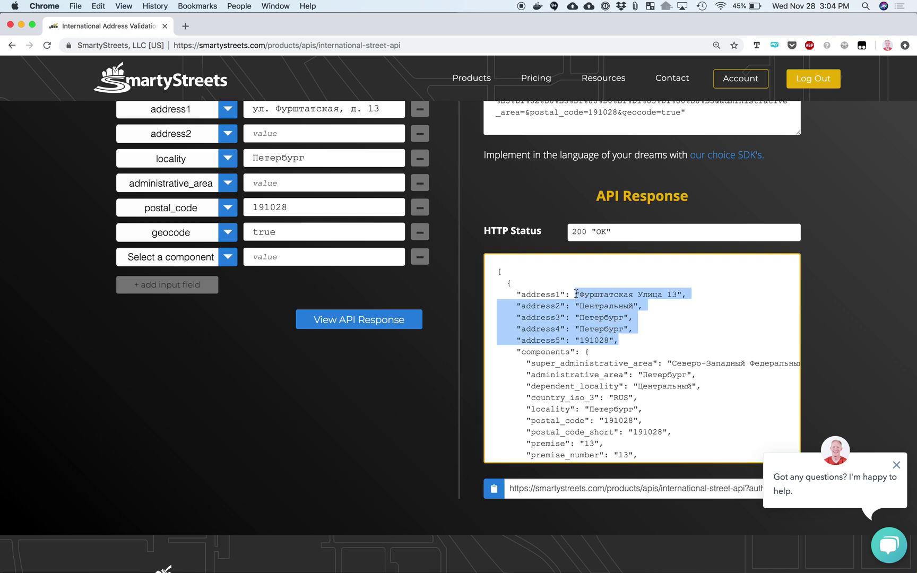
left_click(227, 258)
scroll(175, 307, "down", 1)
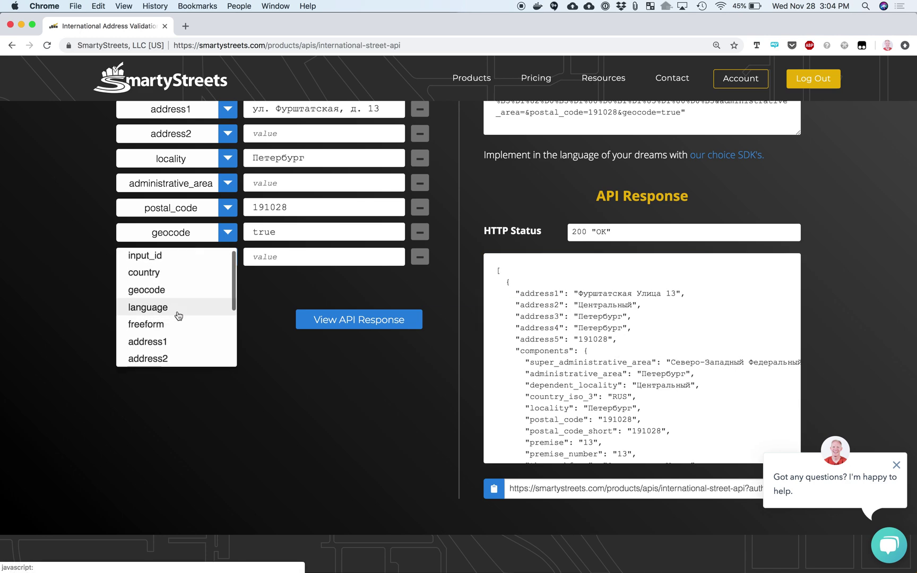
left_click(174, 304)
left_click(294, 257)
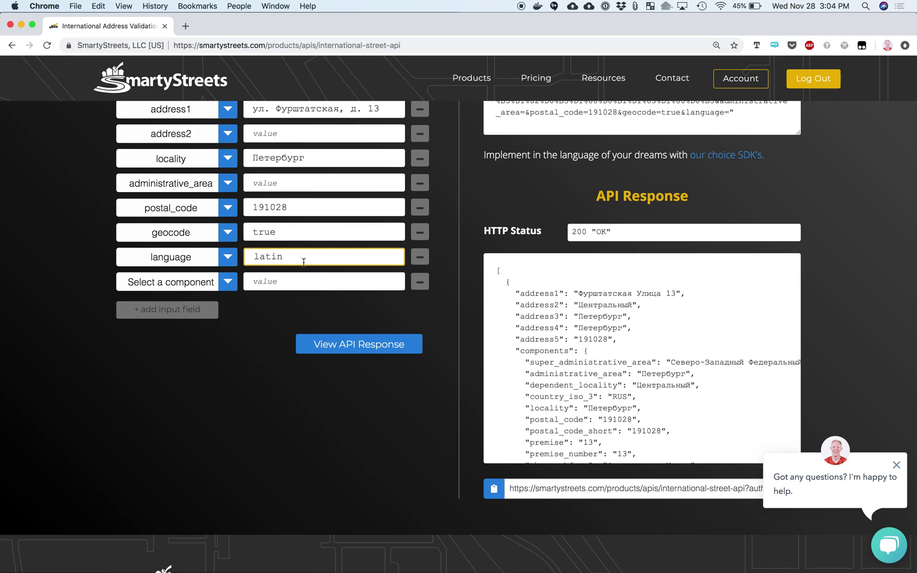
left_click(358, 348)
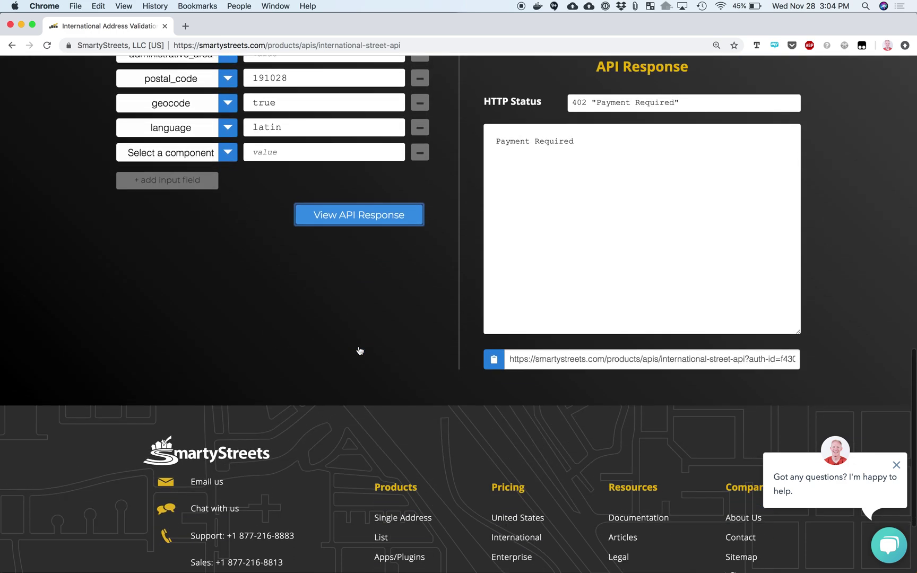
Log out of the SmartyStreets account
scroll(337, 324, "up", 5)
scroll(336, 325, "up", 1)
left_click(823, 79)
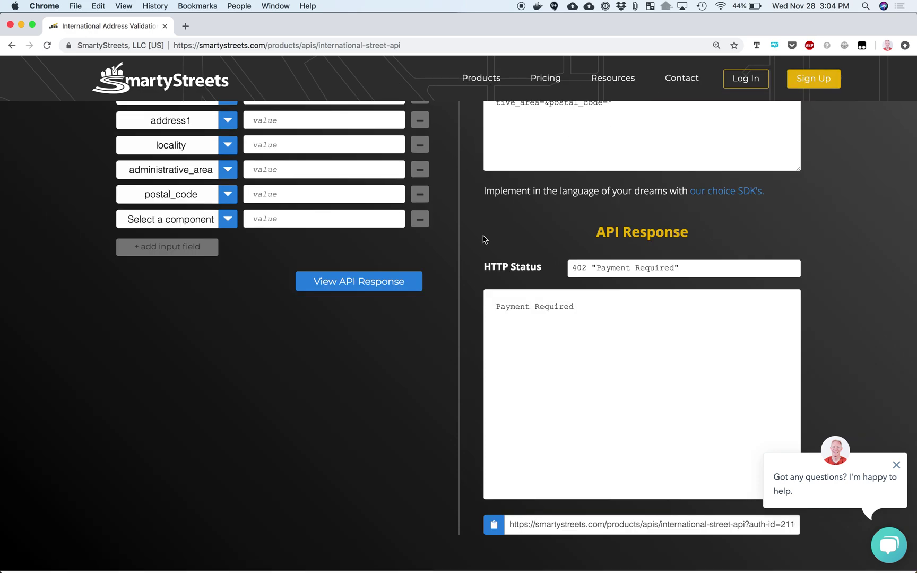
Load the Russia sample address into the API demo
scroll(438, 268, "up", 6)
scroll(437, 267, "down", 1)
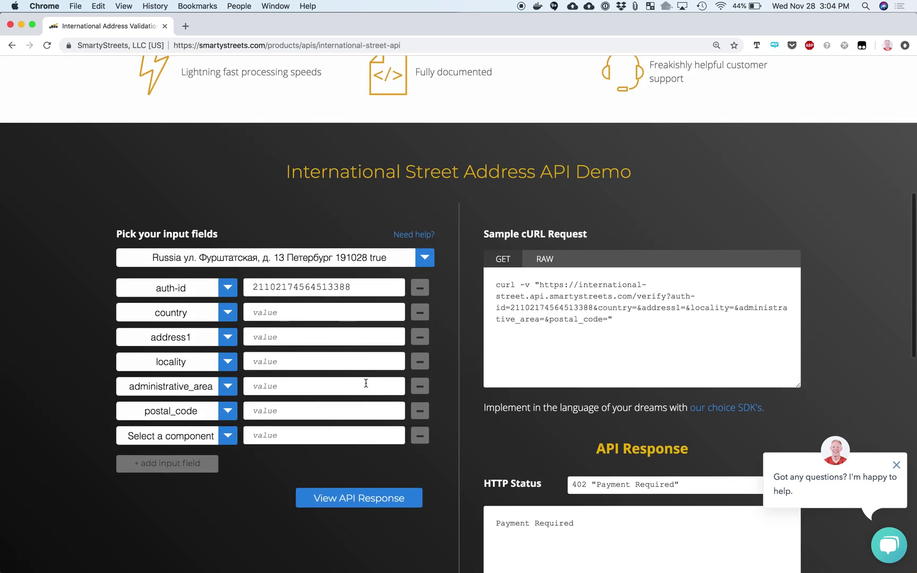
left_click(356, 261)
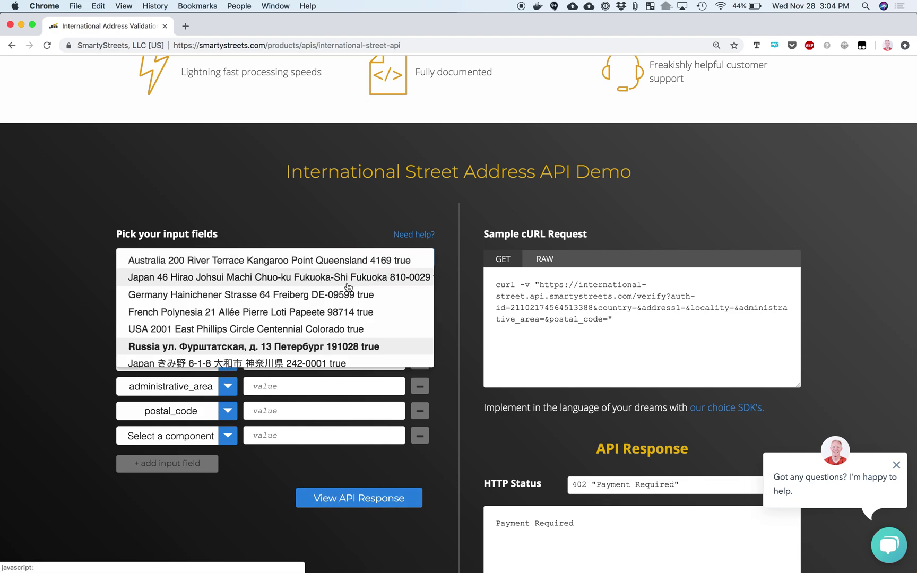
left_click(356, 280)
scroll(400, 181, "up", 5)
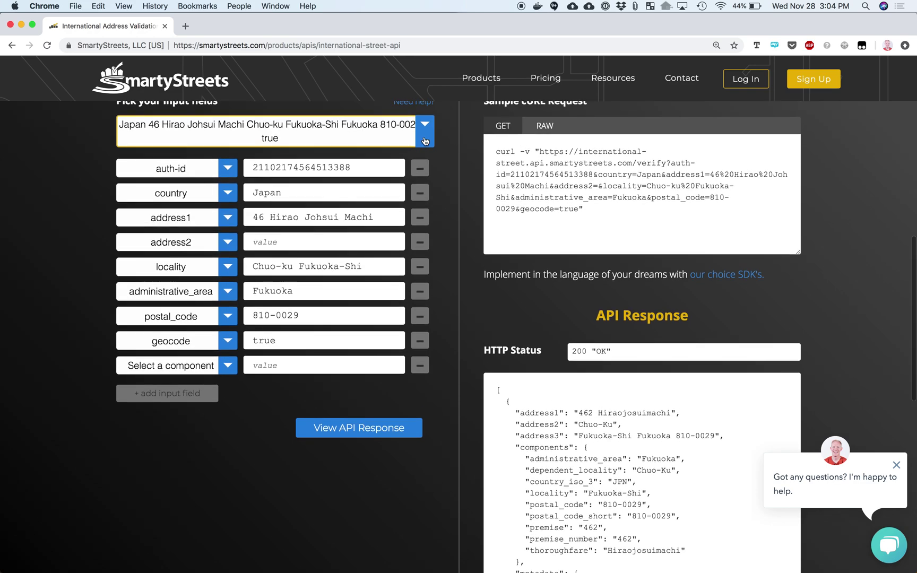
left_click(425, 128)
left_click(332, 214)
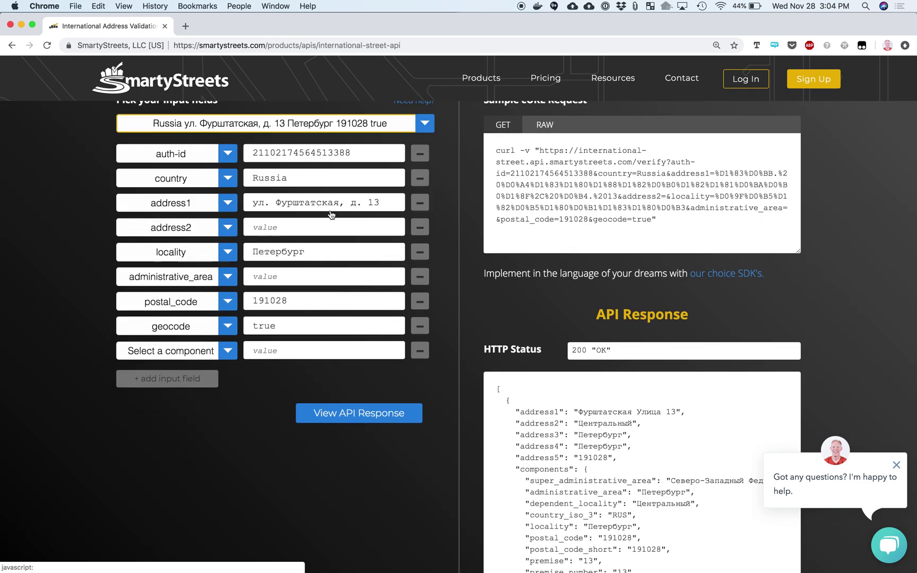
Add language=latin and send, getting 200 OK with 'Furshtatskaya ulitsa 13', Peterburi
scroll(364, 214, "up", 5)
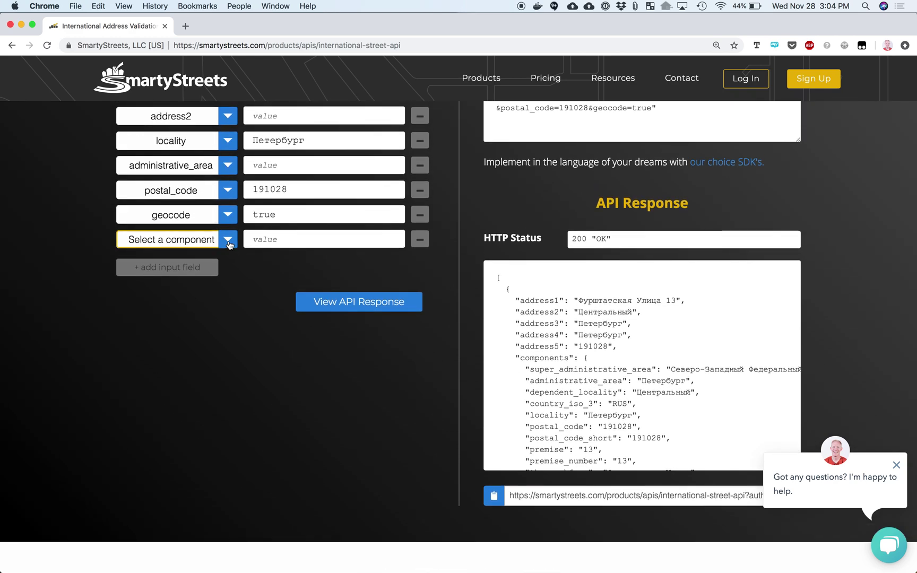
left_click(171, 239)
left_click(192, 301)
left_click(274, 238)
type("latin")
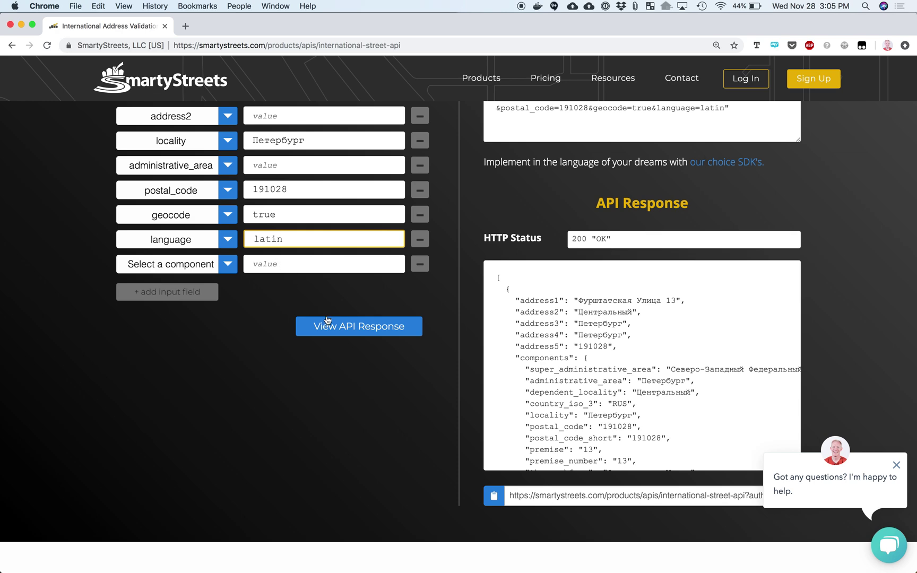
left_click(340, 327)
scroll(340, 325, "down", 5)
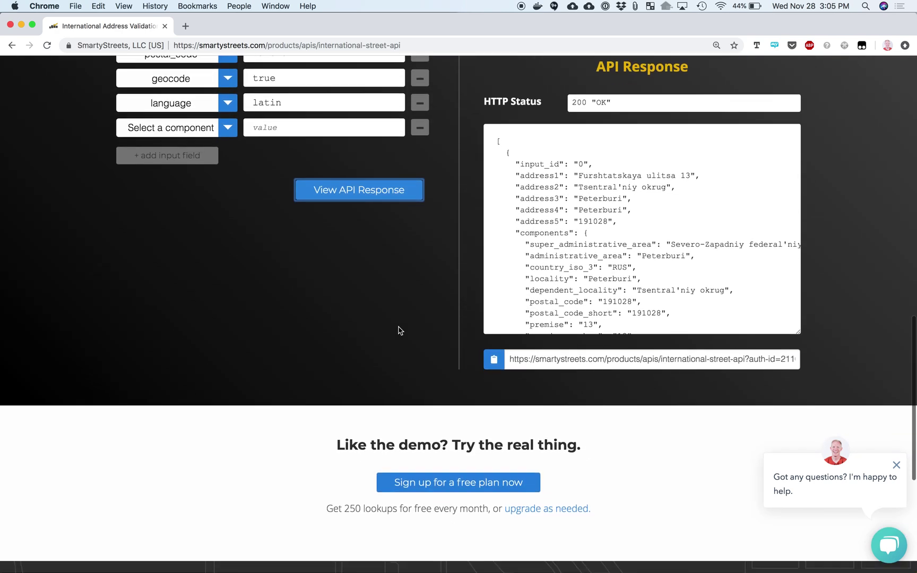
scroll(565, 258, "up", 1)
scroll(565, 258, "up", 6)
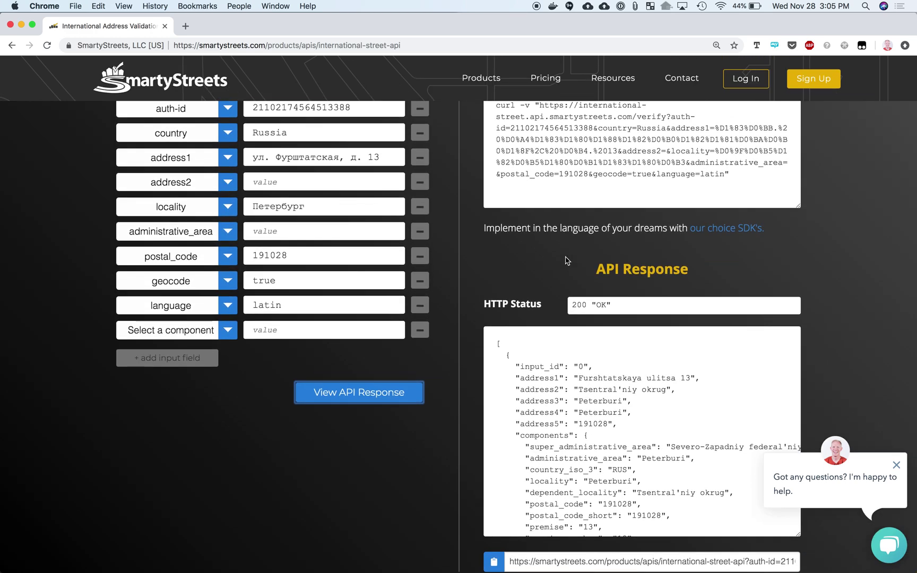
Close the chat popup and select the returned transliterated address lines
left_click(896, 467)
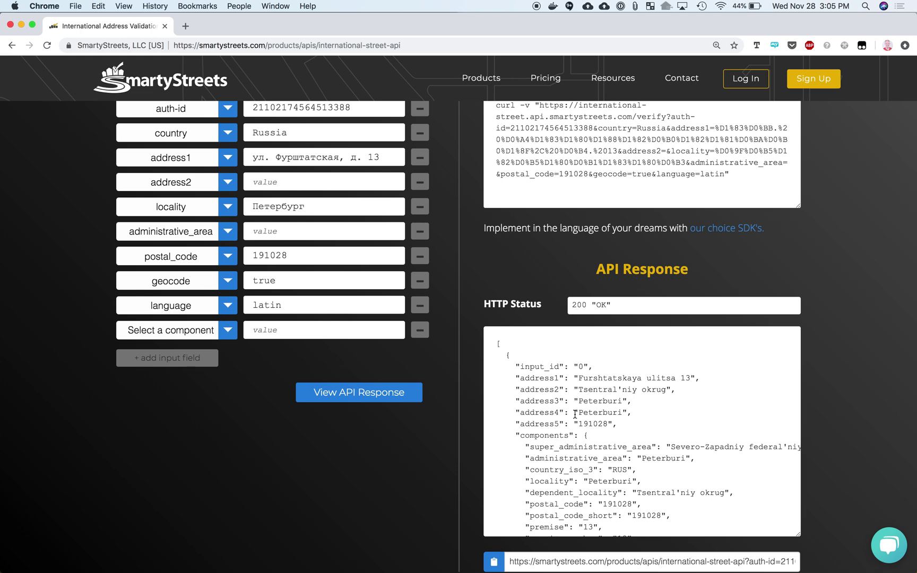
left_click_drag(580, 380, 632, 419)
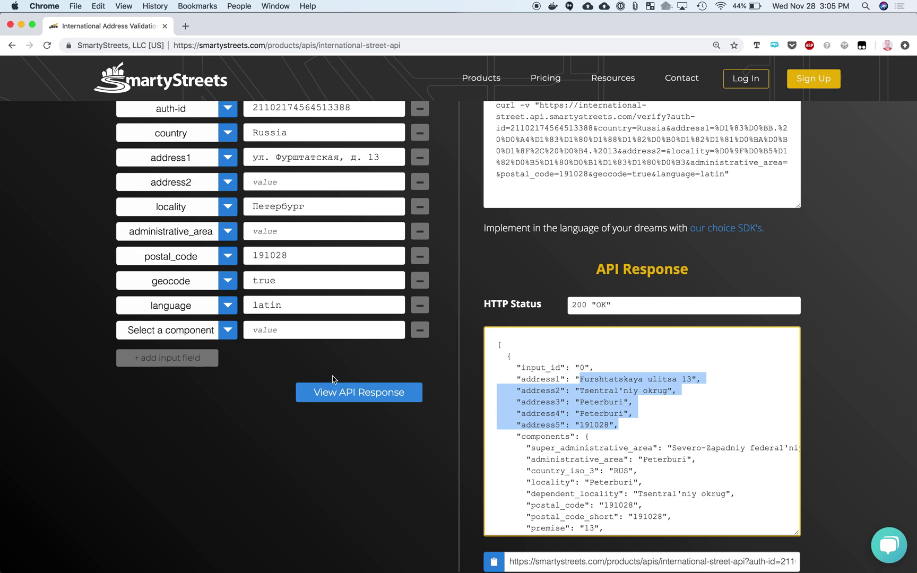
scroll(227, 365, "up", 3)
scroll(227, 365, "up", 3)
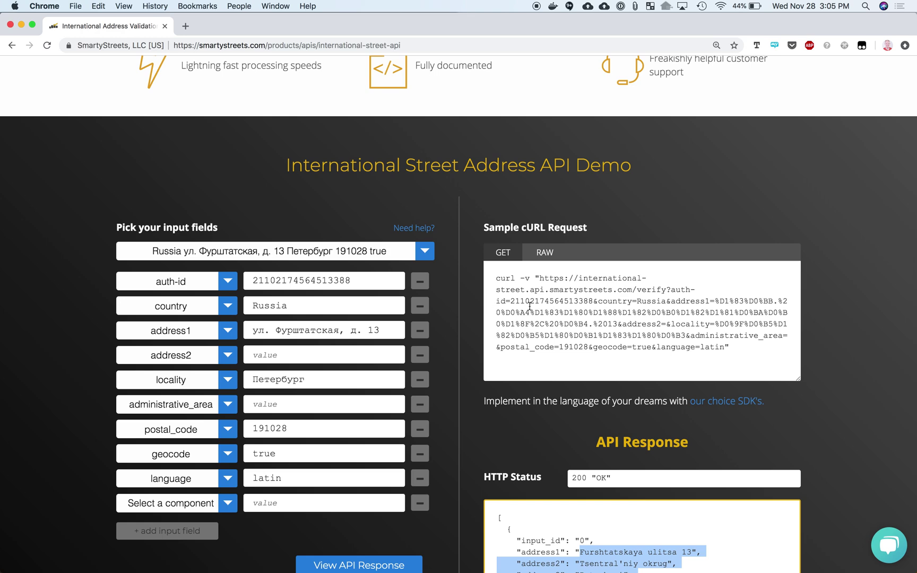
Switch the sample request from the curl command to the raw URL ending in language=latin
left_click_drag(494, 279, 751, 351)
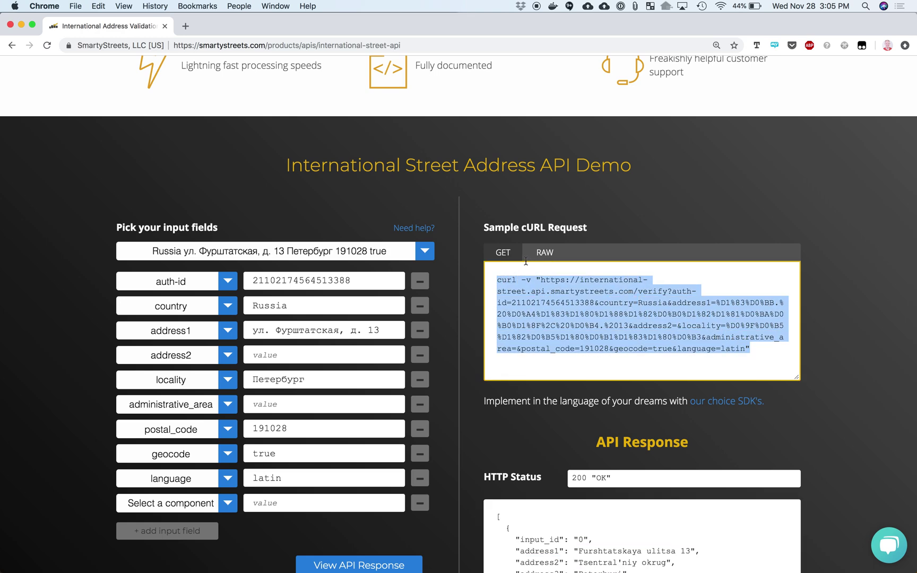
left_click(543, 253)
left_click_drag(730, 351, 501, 281)
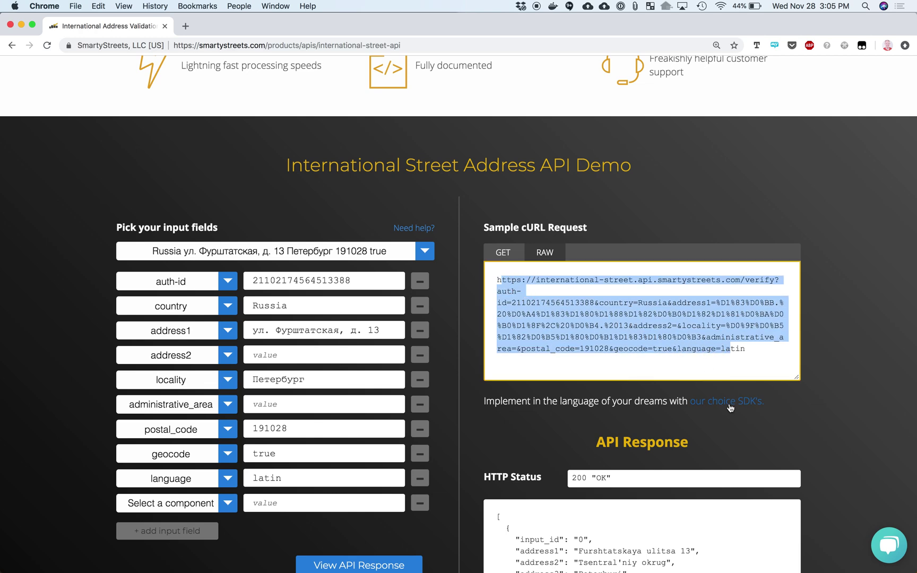
scroll(786, 415, "down", 2)
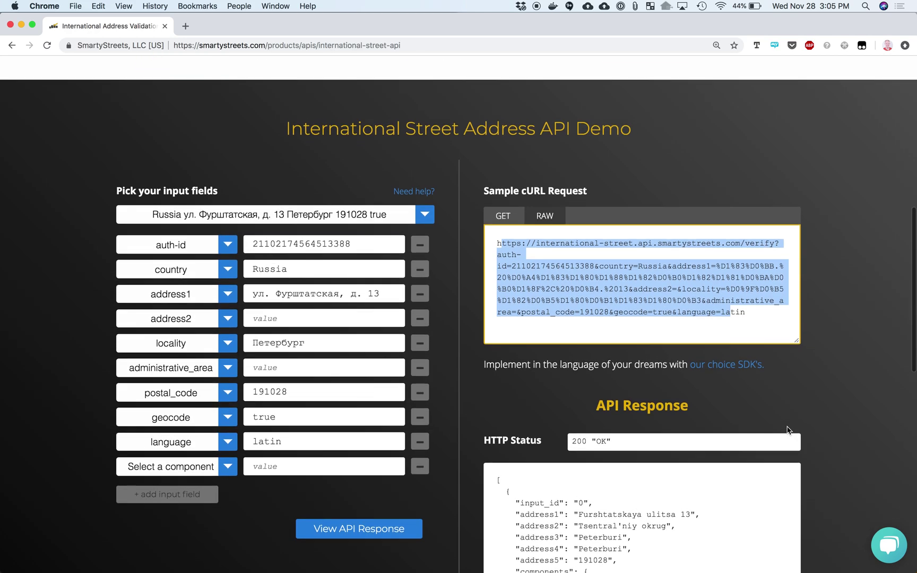
scroll(786, 415, "up", 3)
scroll(788, 431, "up", 2)
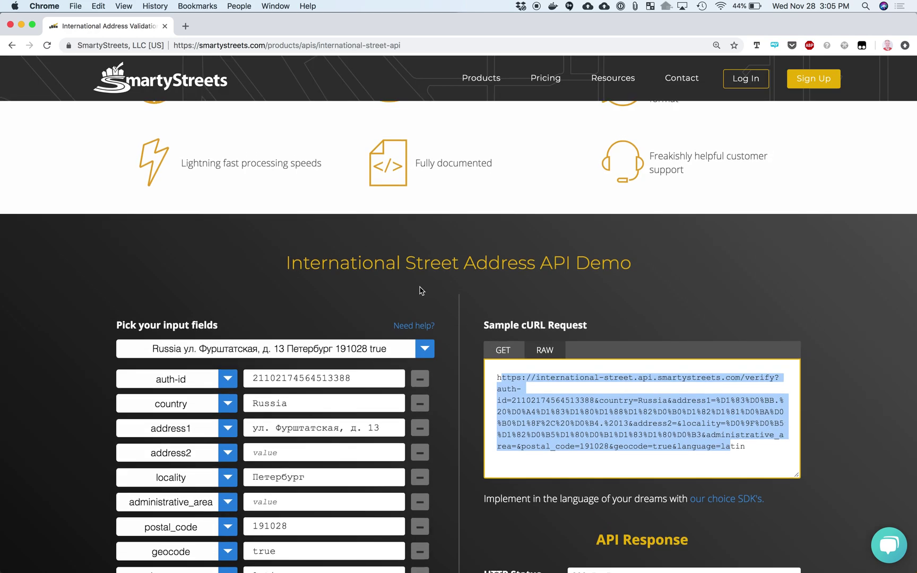
mouse_move(476, 90)
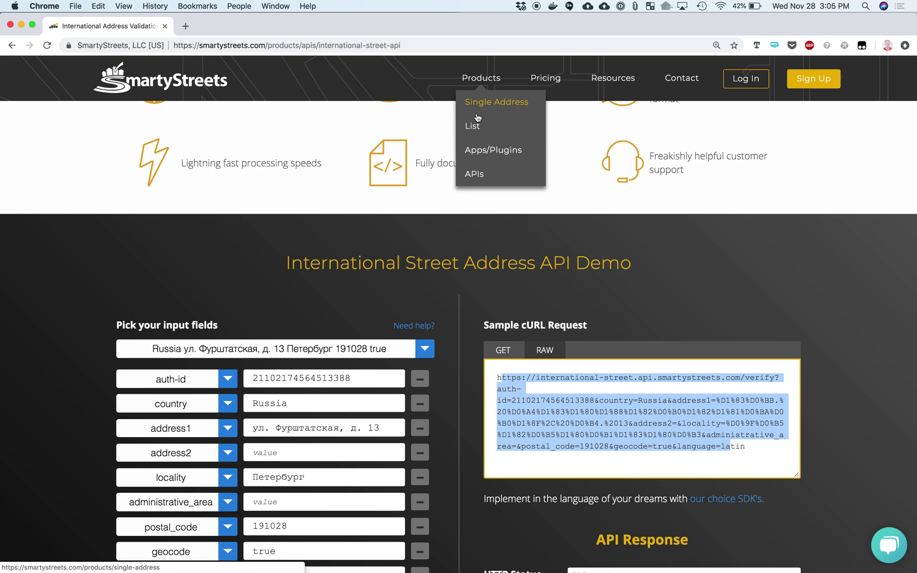
Open the US Street Address API demo and load the '86 Frontage Road Belmont MA' sample address
left_click(476, 176)
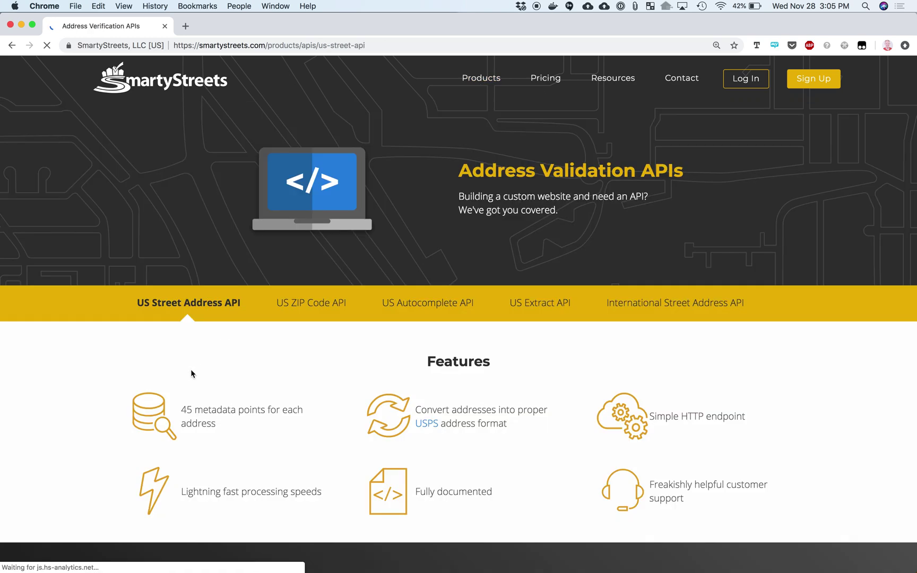
left_click(211, 303)
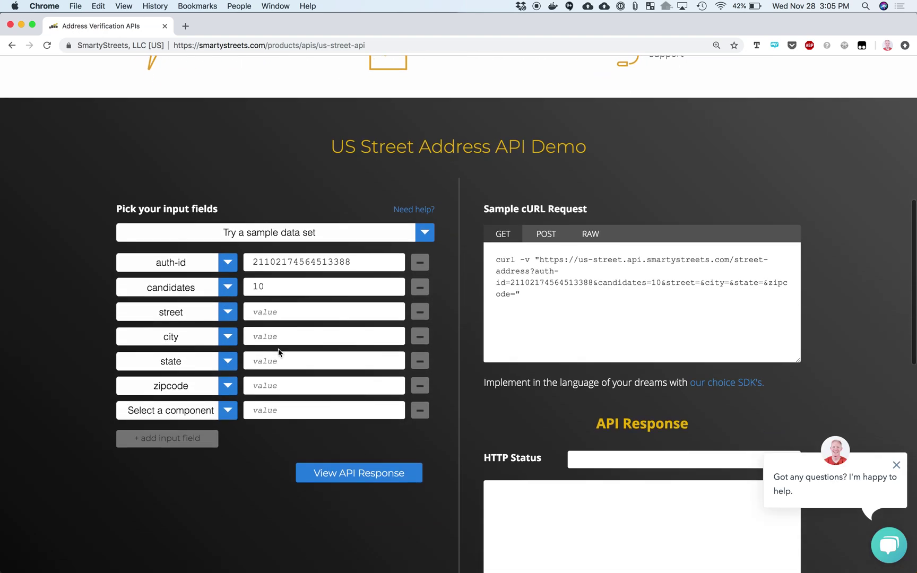
left_click(300, 241)
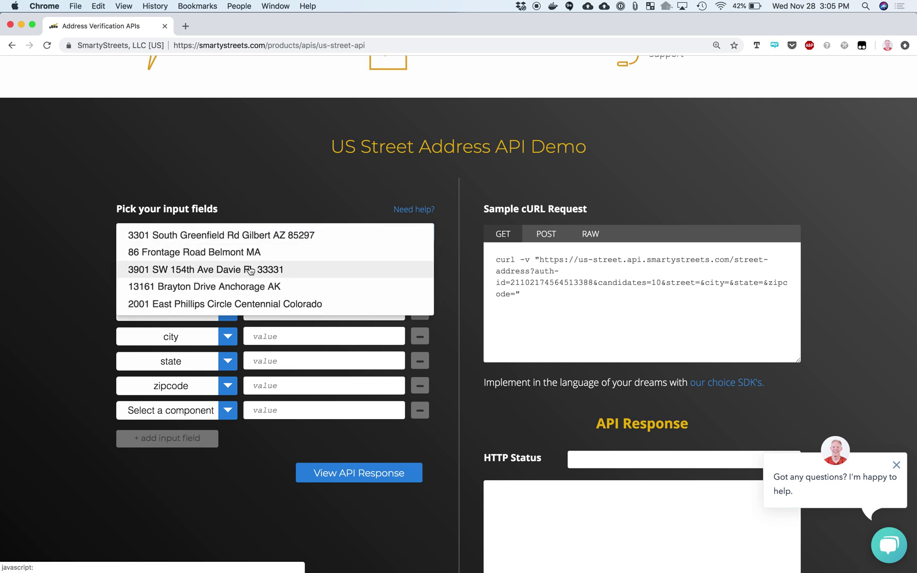
left_click(223, 252)
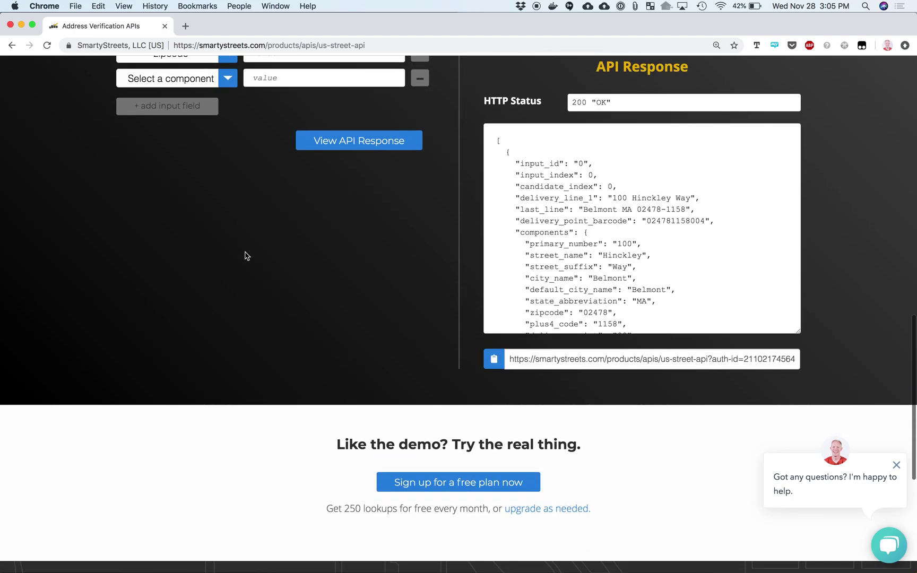
scroll(276, 260, "up", 5)
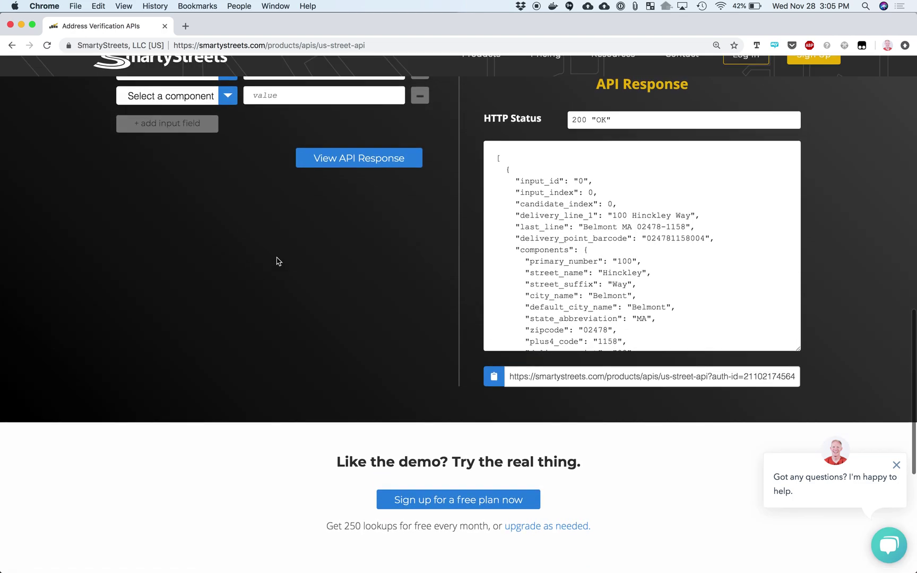
scroll(276, 260, "up", 4)
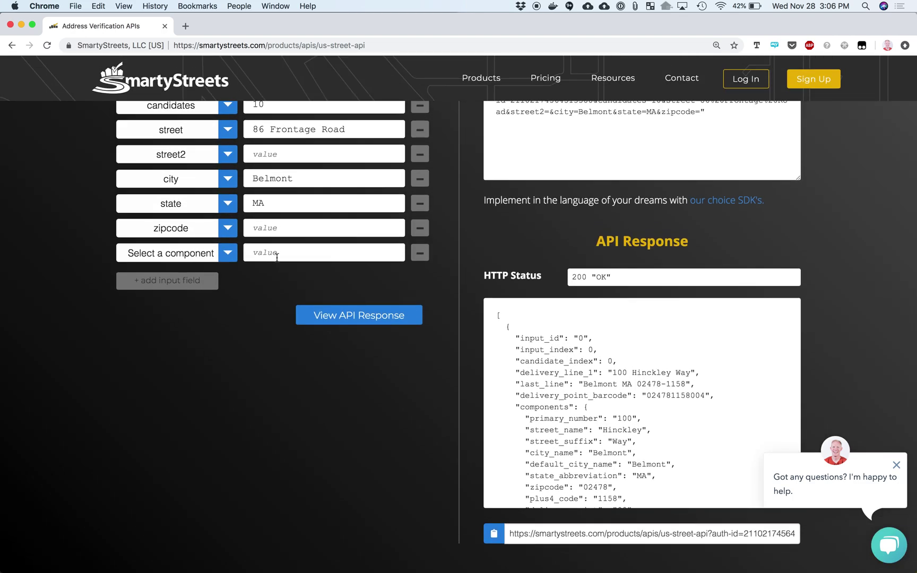
scroll(276, 258, "down", 1)
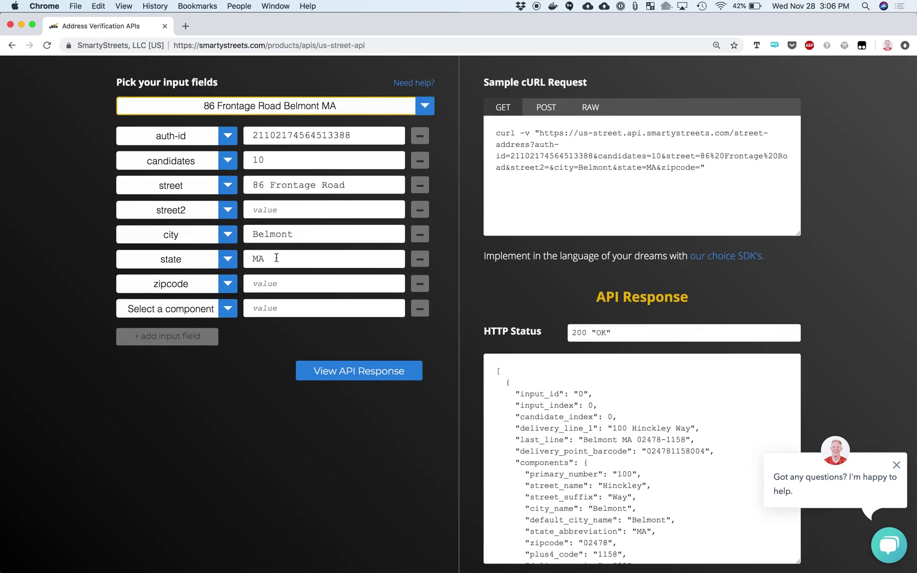
Add a match component with the value invalid to the Belmont address request
left_click(229, 310)
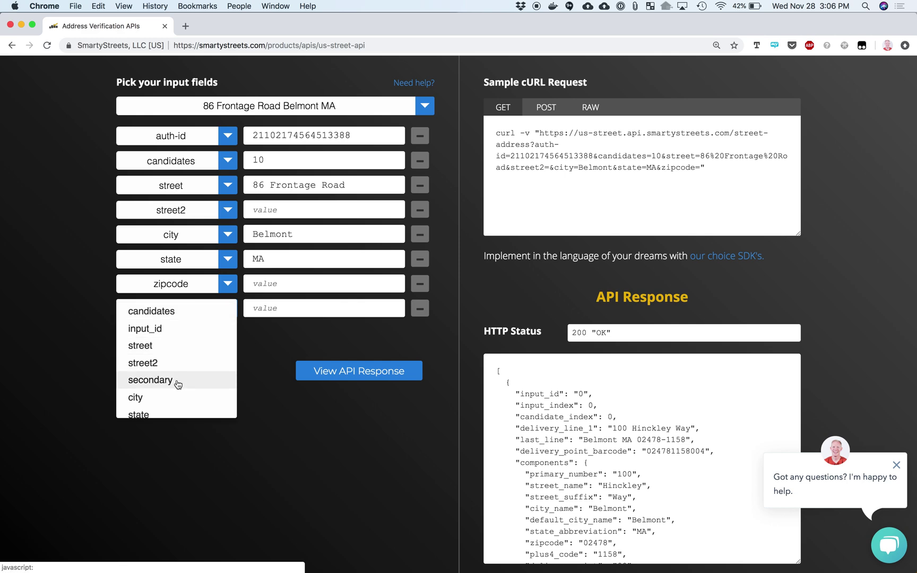
scroll(178, 380, "down", 3)
left_click(162, 406)
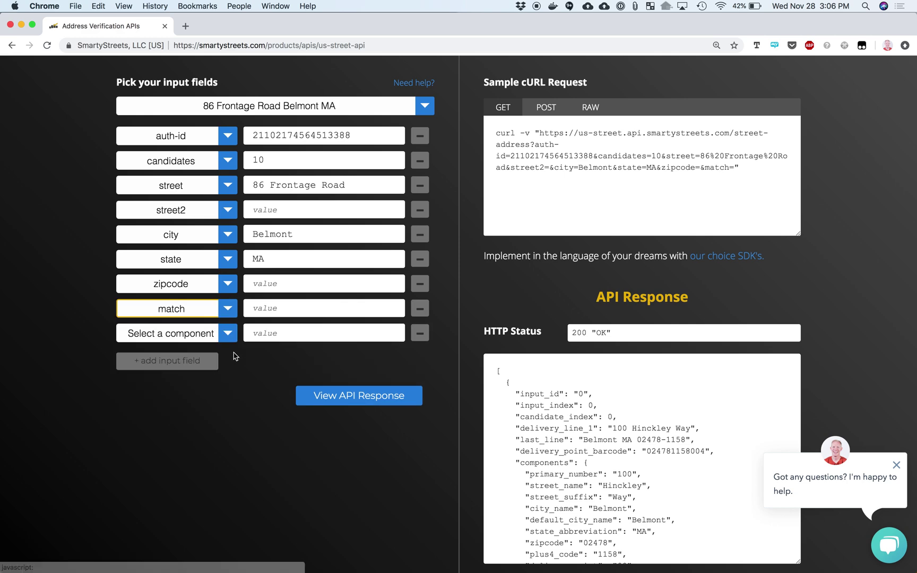
left_click(261, 312)
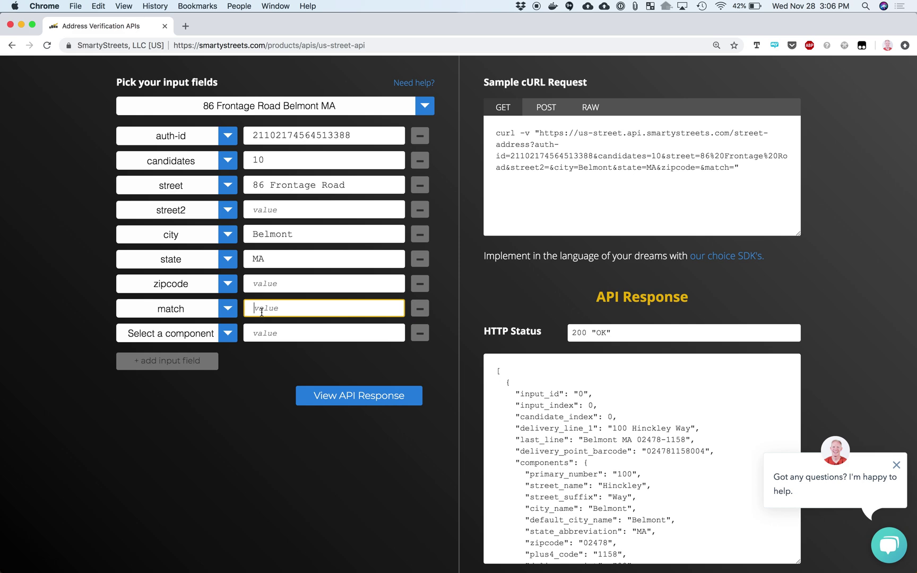
type("inv")
left_click(324, 332)
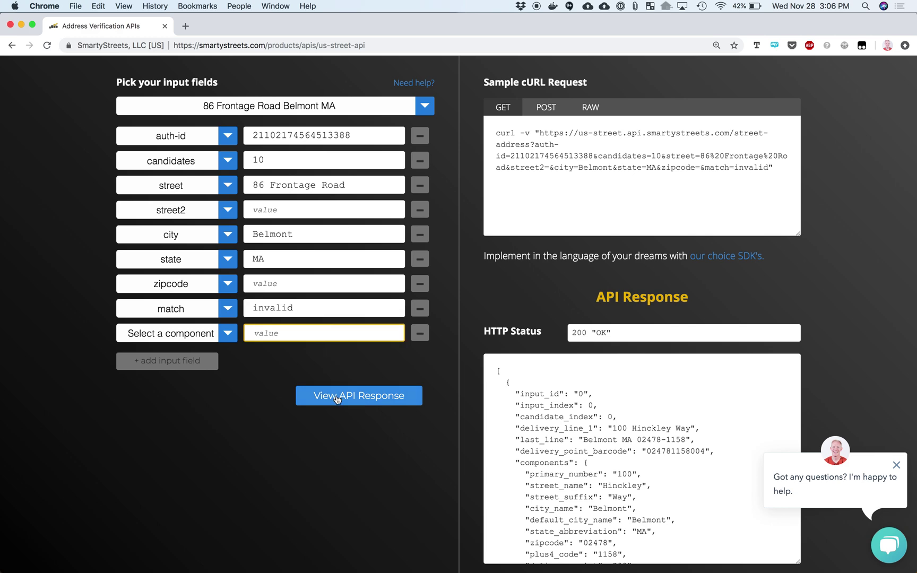
Resend the request and review the 200 OK JSON resolving to 100 Hinckley Way
left_click(348, 393)
scroll(516, 224, "up", 3)
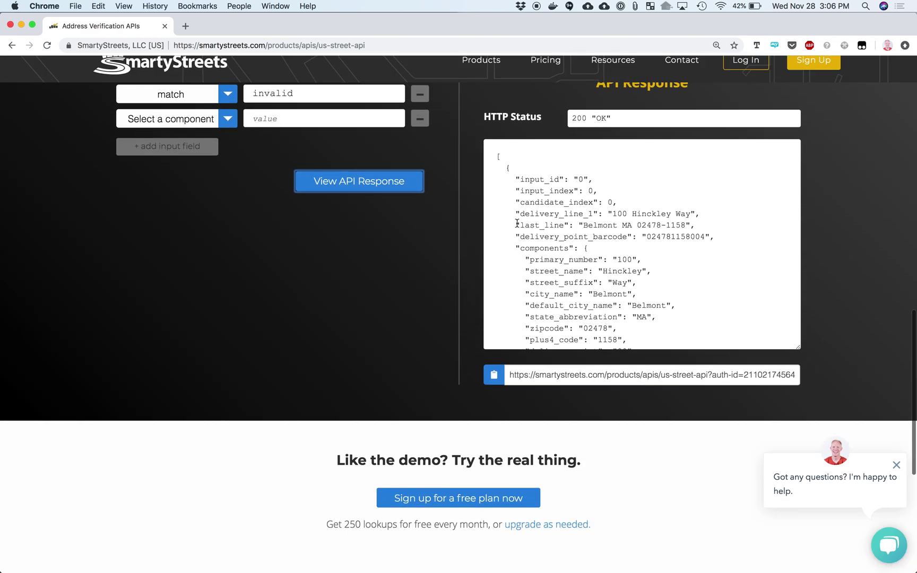
scroll(548, 279, "down", 4)
scroll(548, 280, "down", 5)
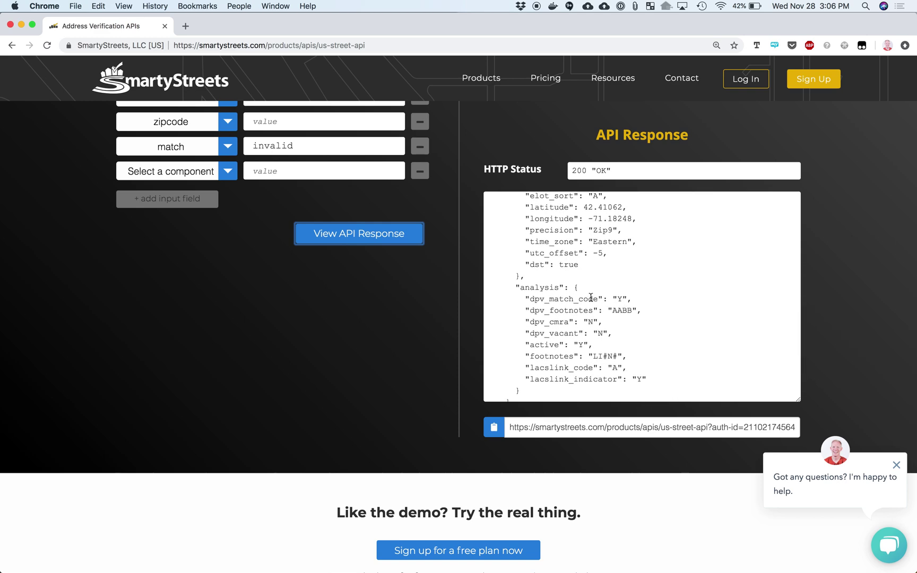
scroll(421, 297, "up", 7)
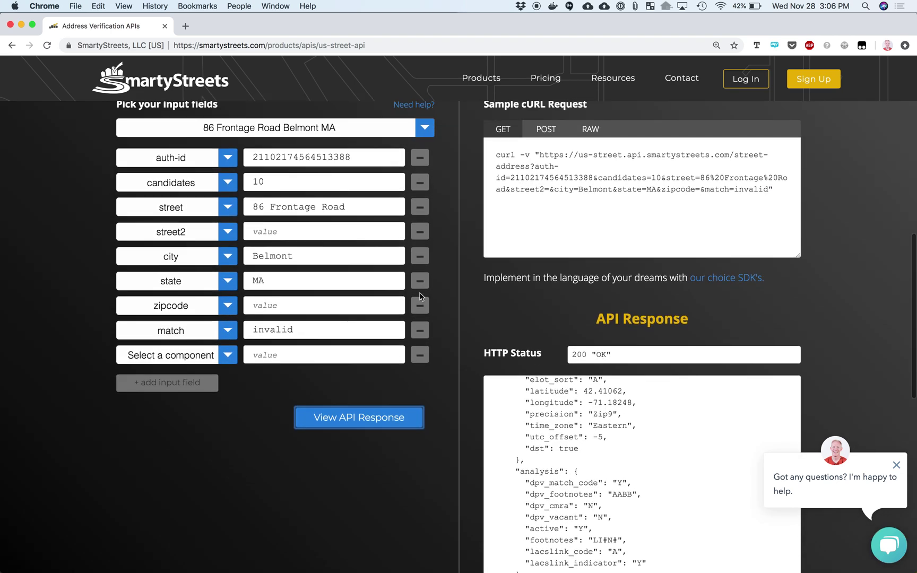
Change the house number to 84 Frontage Road and validate the address
left_click(264, 213)
key("BackSpace")
type("4")
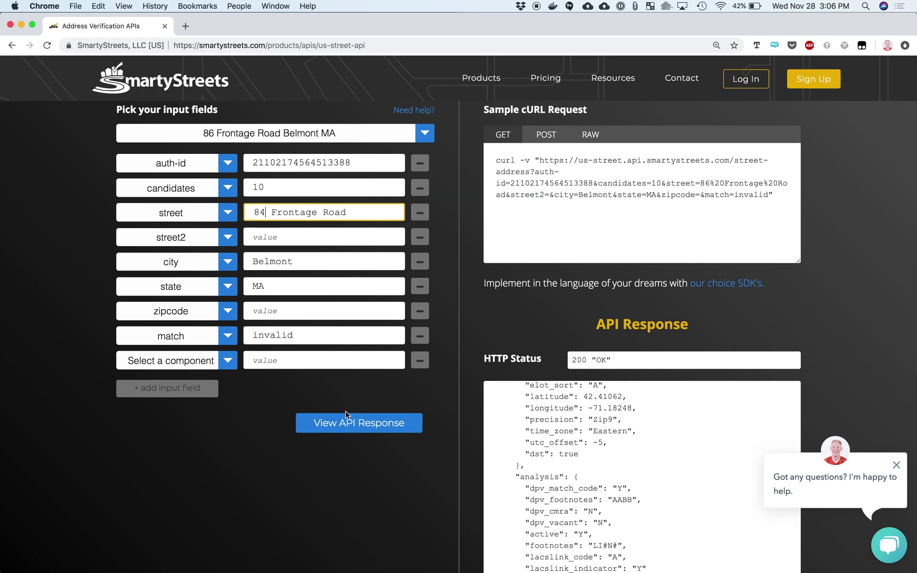
left_click(345, 414)
scroll(455, 401, "down", 10)
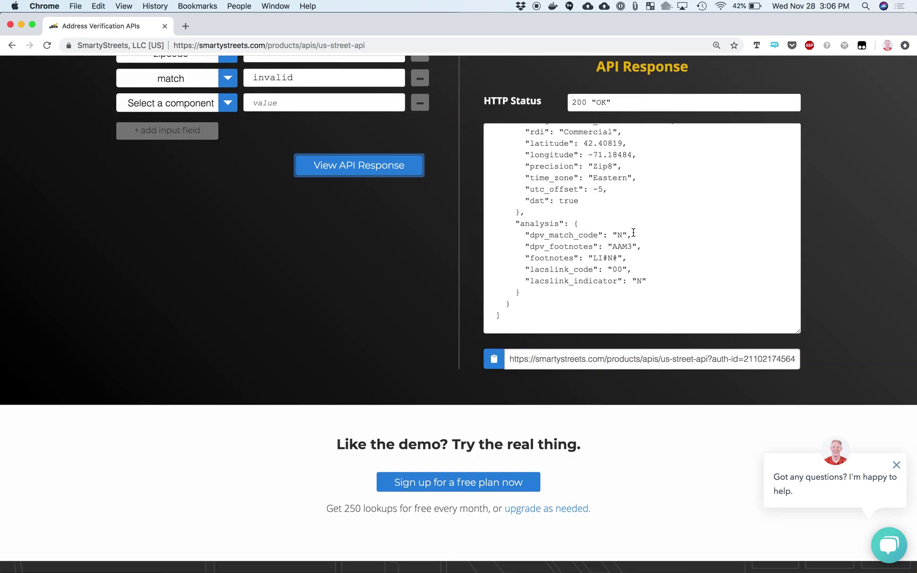
Remove the match=invalid field and rerun the request, which returns an empty [] response
double_click(309, 79)
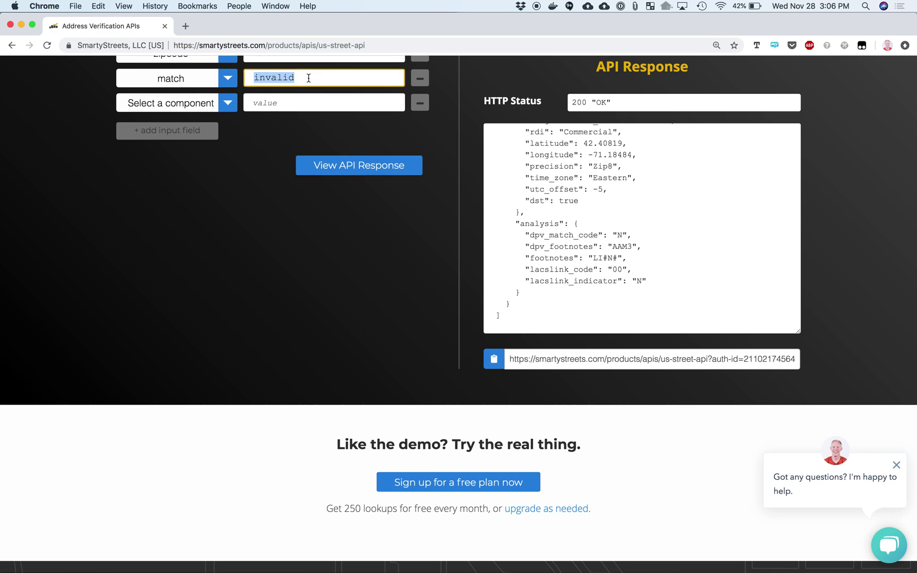
scroll(389, 127, "up", 3)
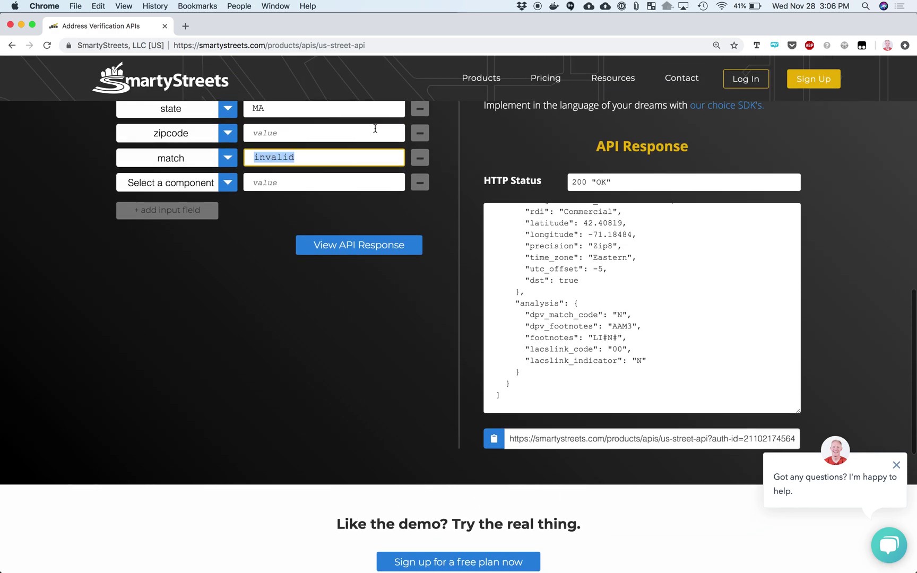
left_click(419, 158)
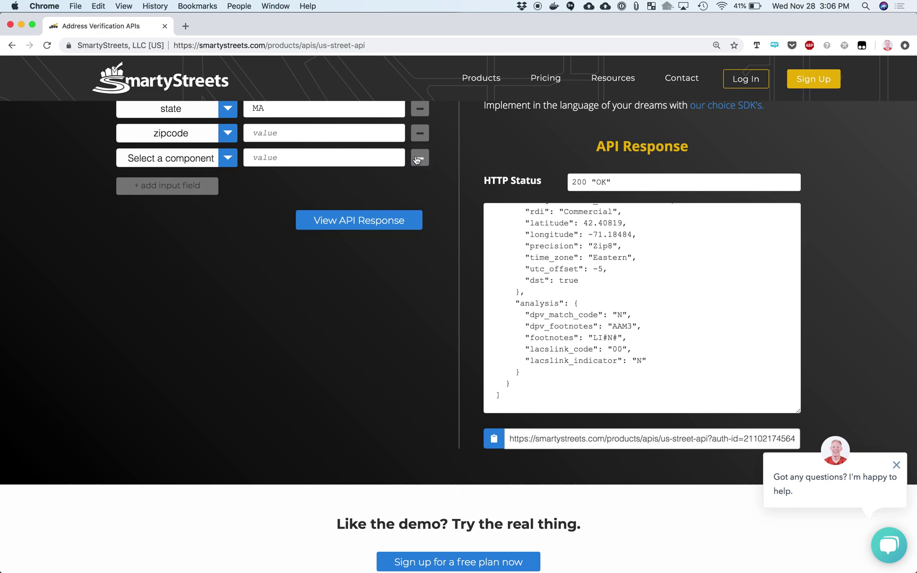
left_click(374, 234)
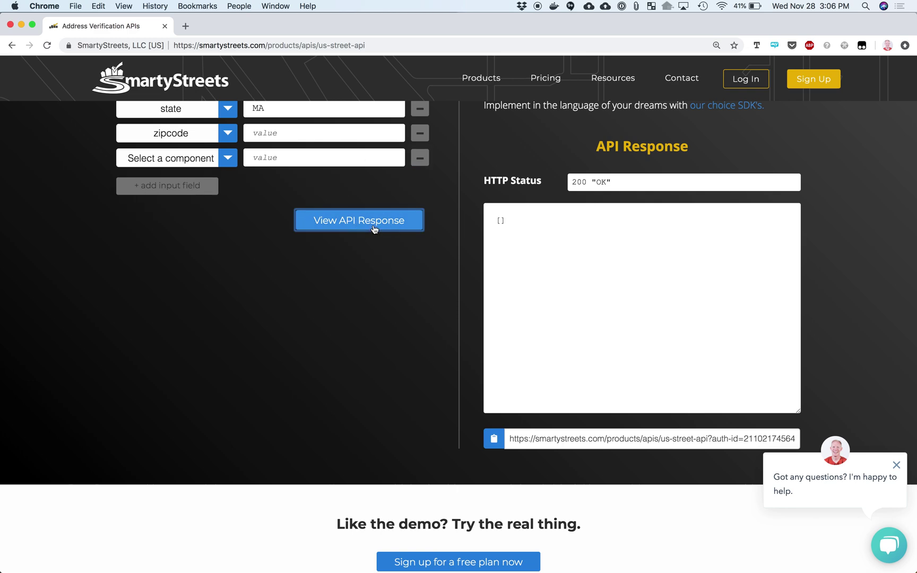
scroll(566, 227, "down", 1)
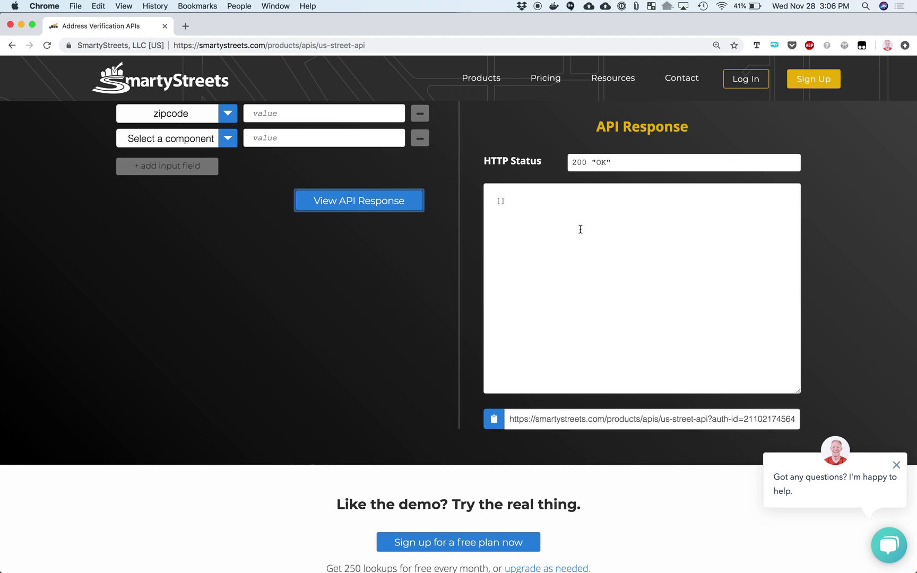
right_click(580, 229)
left_click(409, 312)
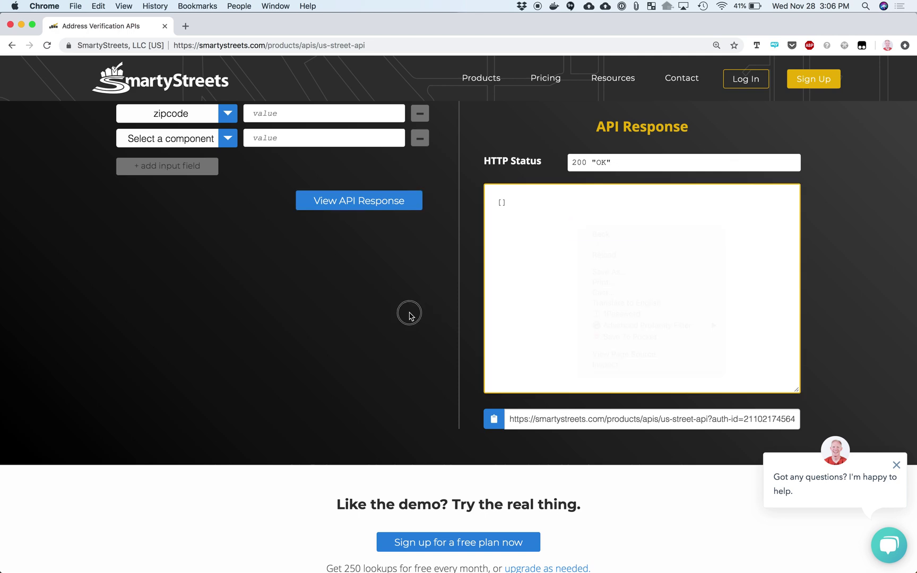
scroll(410, 316, "up", 2)
scroll(409, 316, "up", 10)
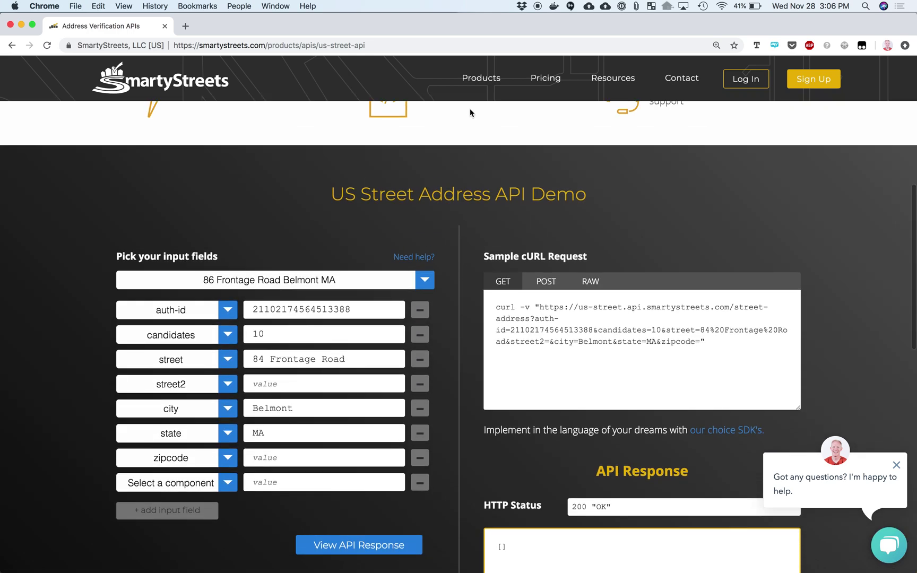
mouse_move(476, 89)
Go to the jQuery plugin page and scroll down to the jQuery Plugin Demo
left_click(480, 156)
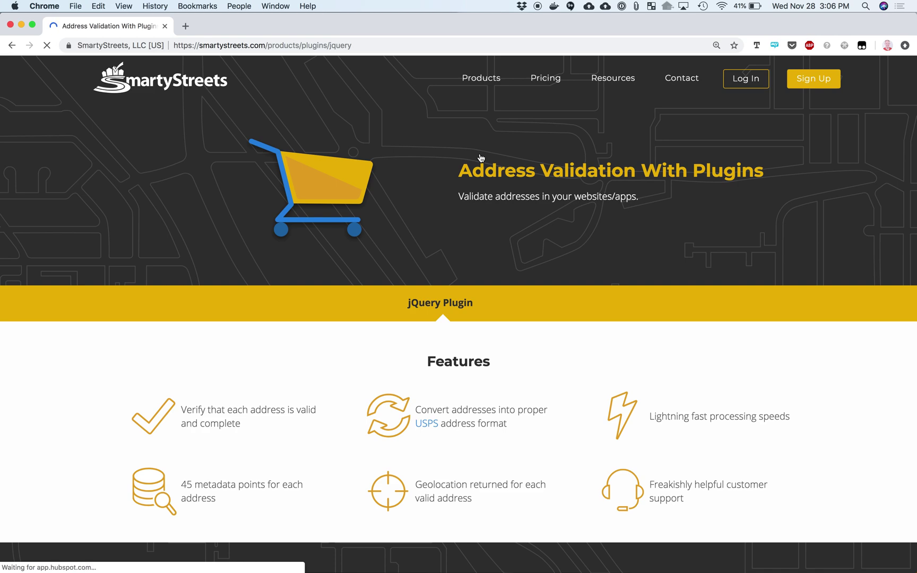
scroll(480, 157, "down", 6)
scroll(480, 158, "down", 4)
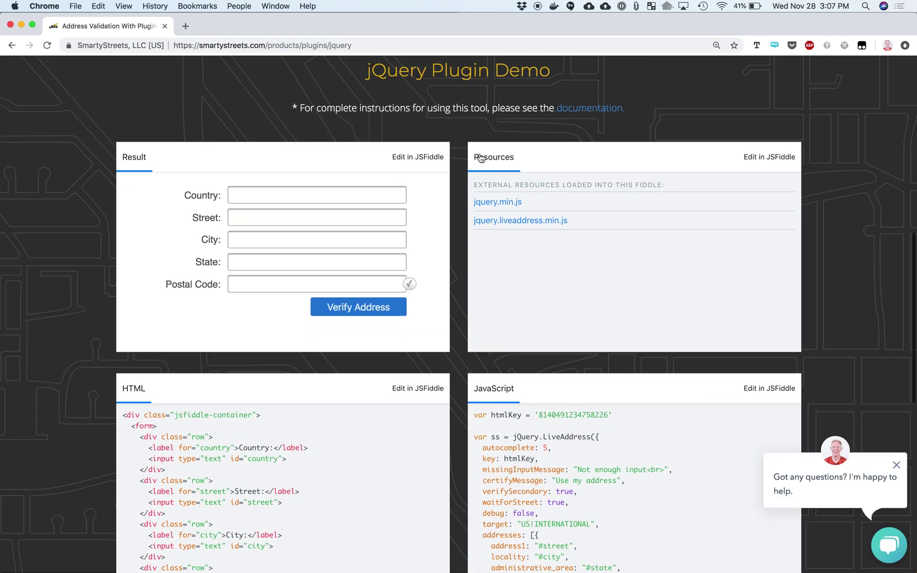
scroll(481, 157, "down", 1)
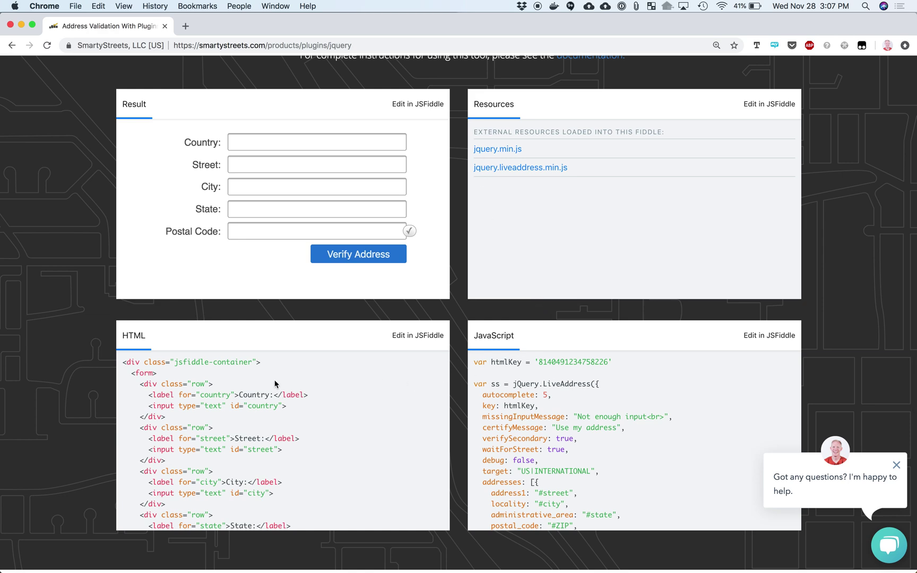
scroll(462, 442, "down", 1)
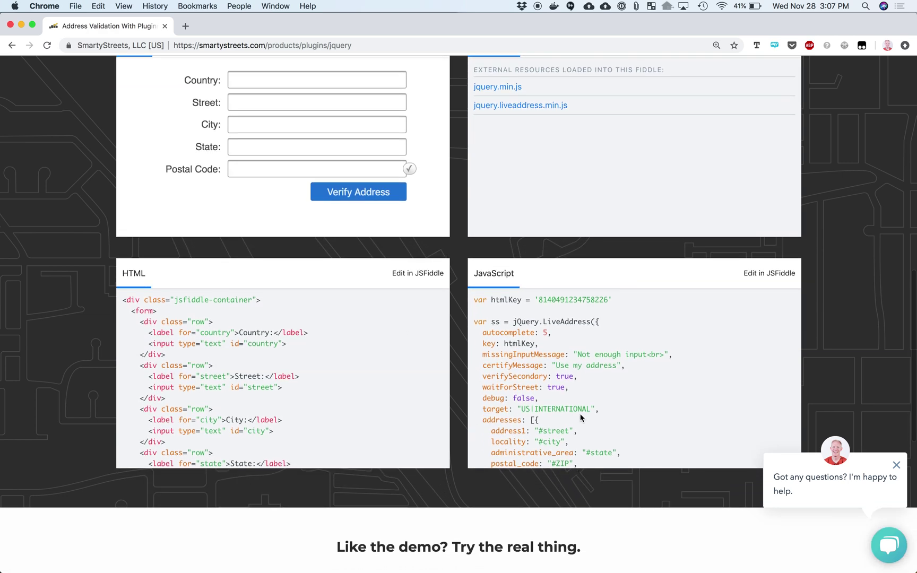
scroll(524, 322, "up", 1)
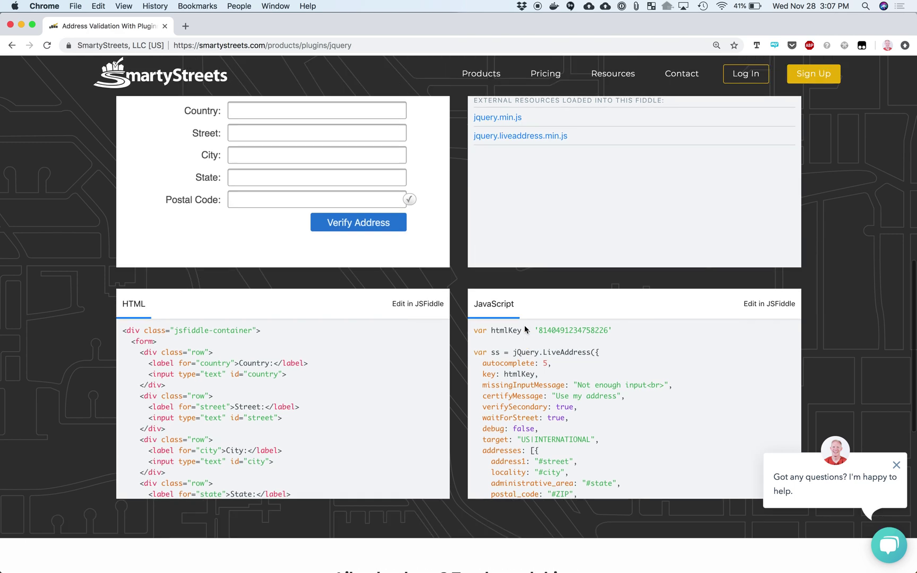
Highlight the htmlKey line and the LiveAddress configuration code
left_click_drag(473, 356, 605, 365)
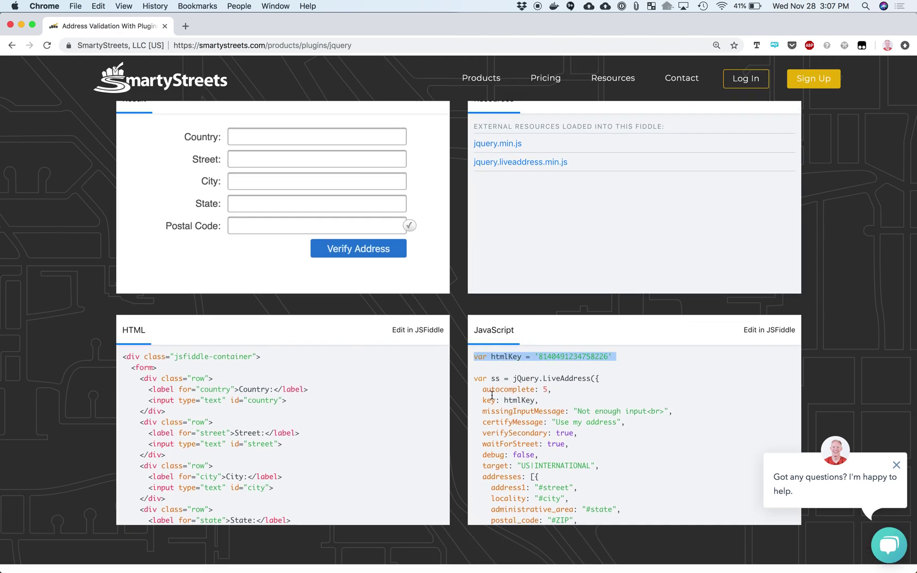
left_click_drag(475, 381, 626, 484)
scroll(626, 484, "up", 3)
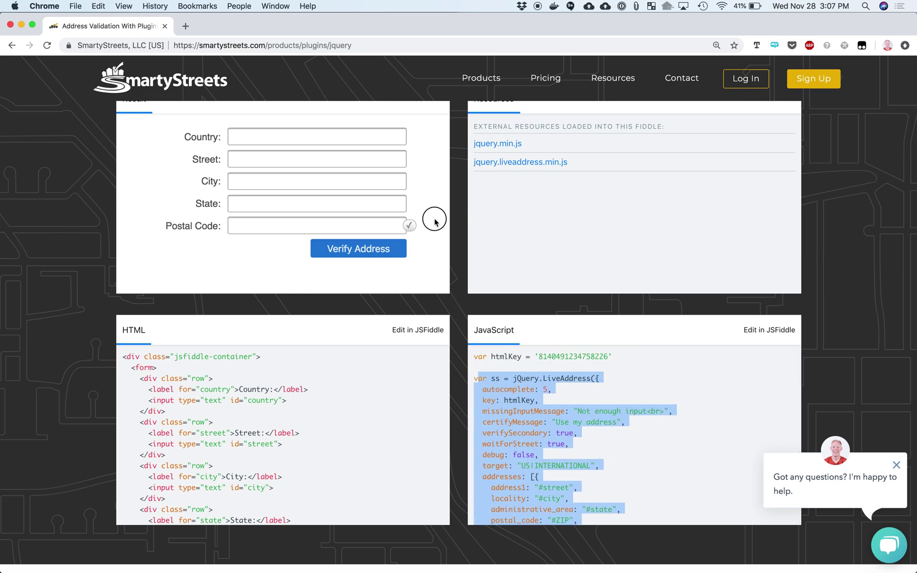
left_click(461, 222)
scroll(463, 224, "up", 1)
scroll(463, 217, "up", 3)
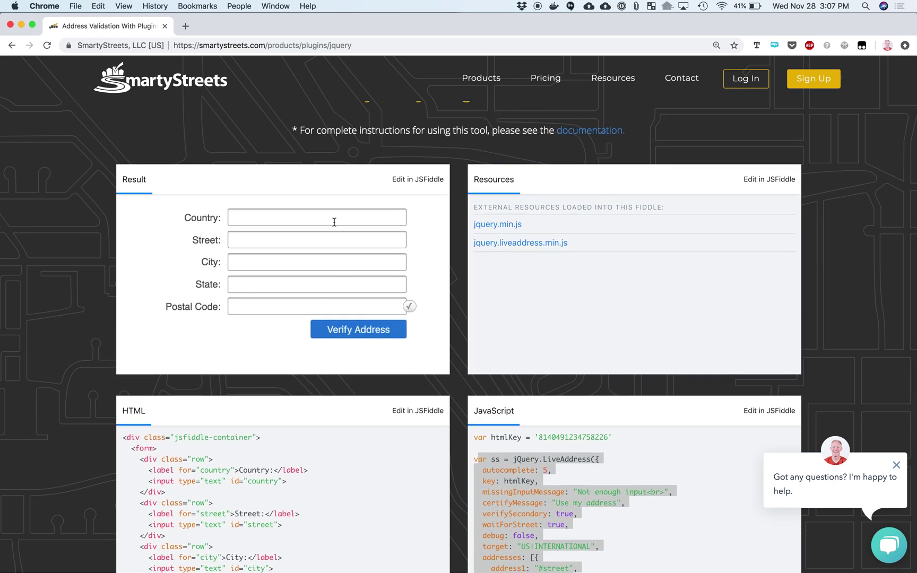
left_click(333, 221)
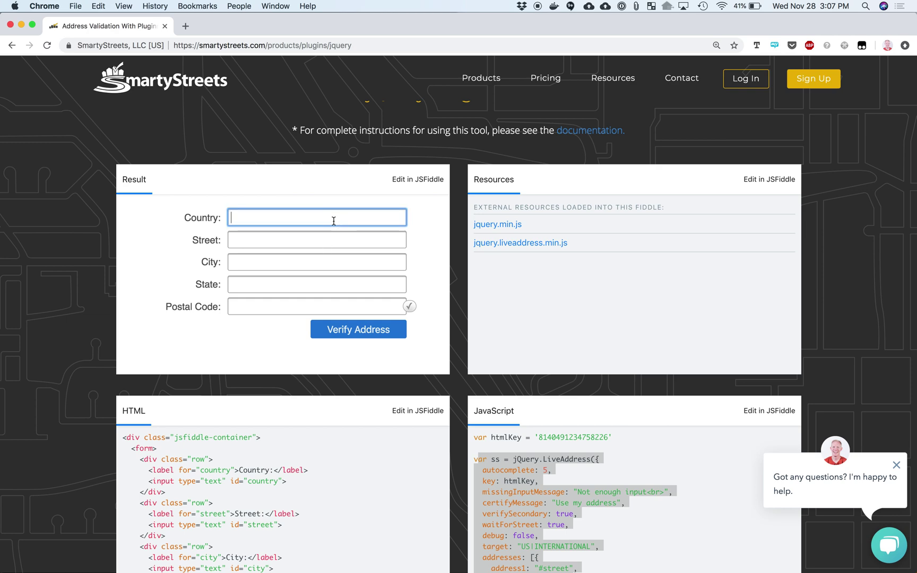
type("usa")
key("Tab")
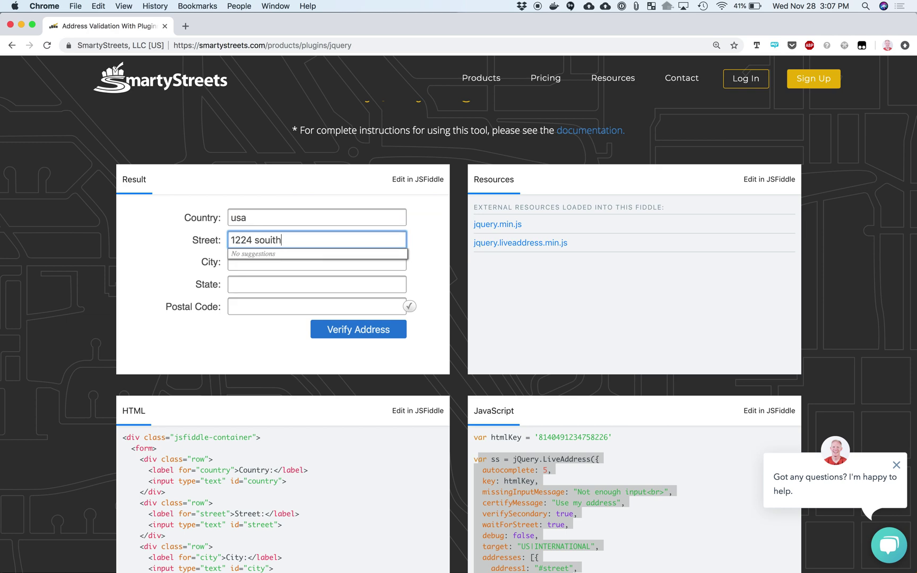
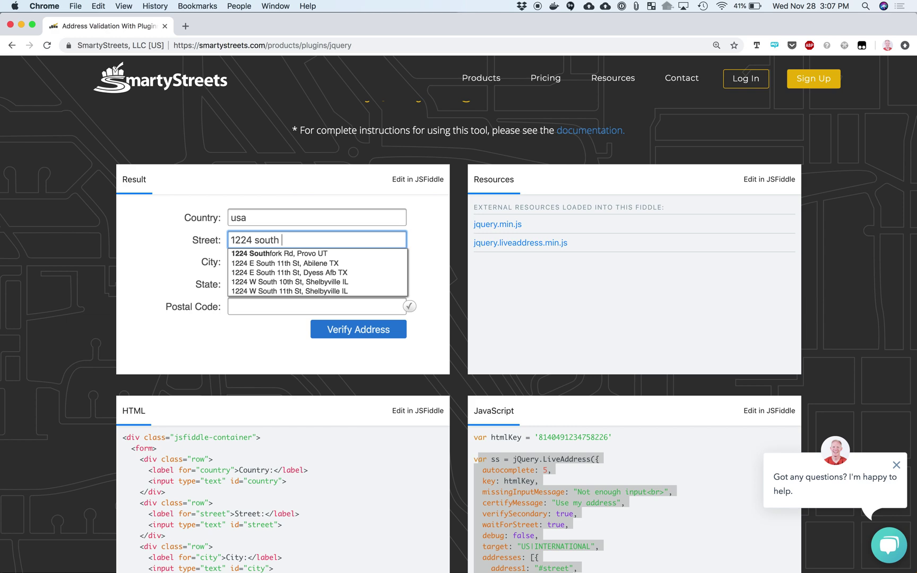
key("Down")
key("Return")
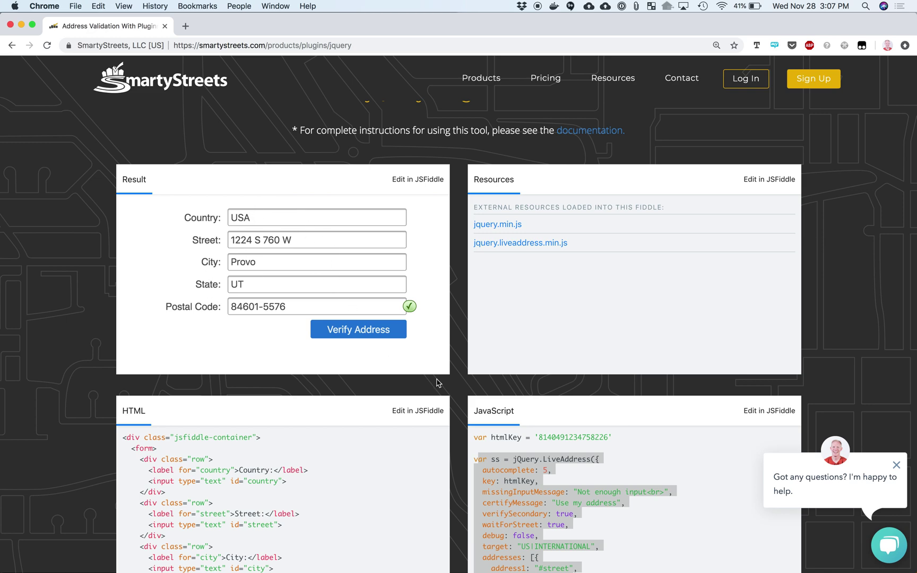
Select the autocomplete count in the plugin code and open the demo in JSFiddle
scroll(565, 536, "down", 5)
scroll(565, 536, "up", 3)
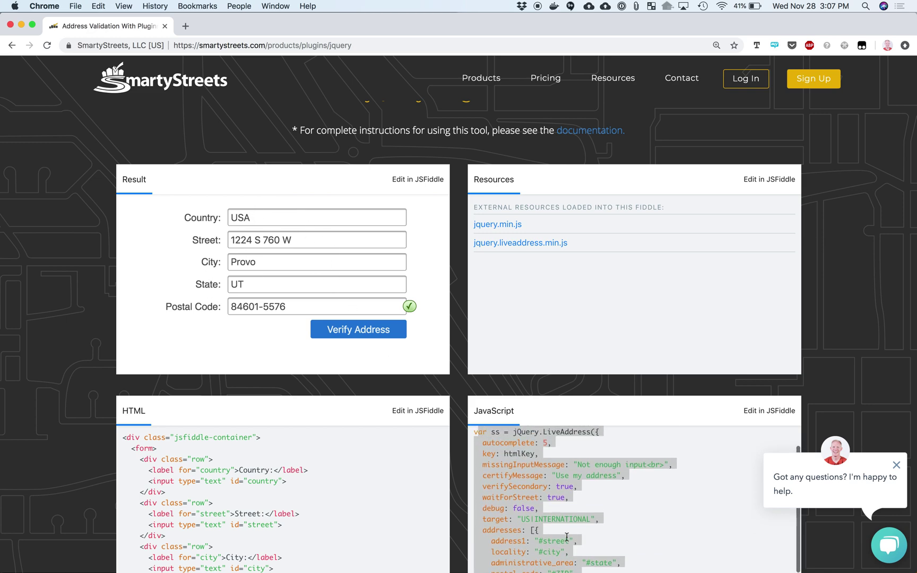
left_click(607, 438)
scroll(743, 428, "down", 3)
scroll(744, 428, "up", 3)
scroll(848, 402, "down", 1)
scroll(849, 402, "down", 2)
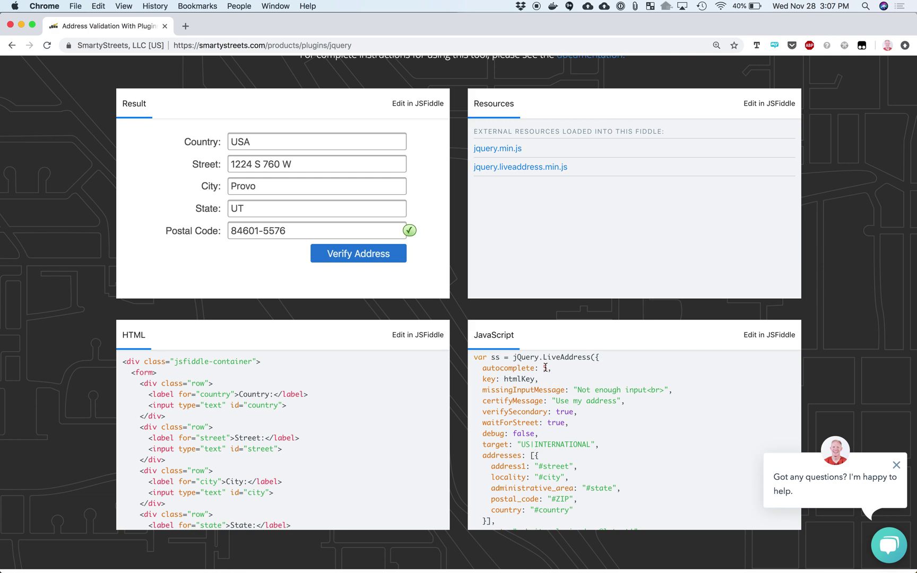
double_click(545, 367)
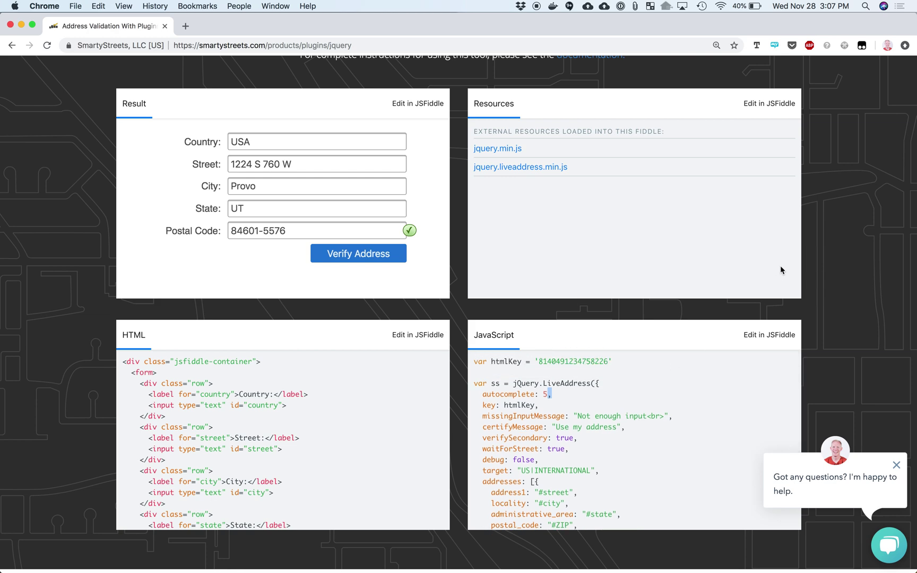
left_click(764, 333)
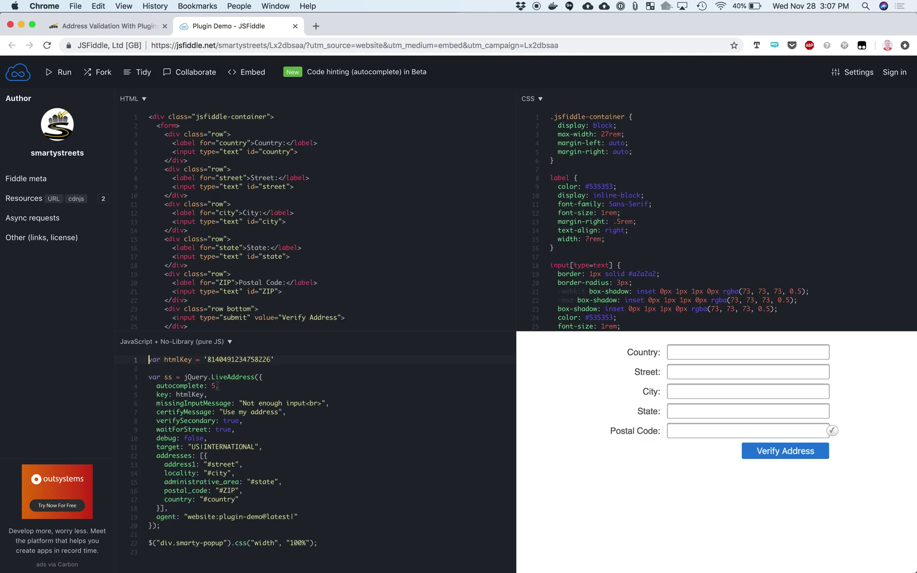
Change autocomplete from 5 to 10 in the fiddle's JavaScript and rerun it
left_click(688, 371)
type("1224 sou")
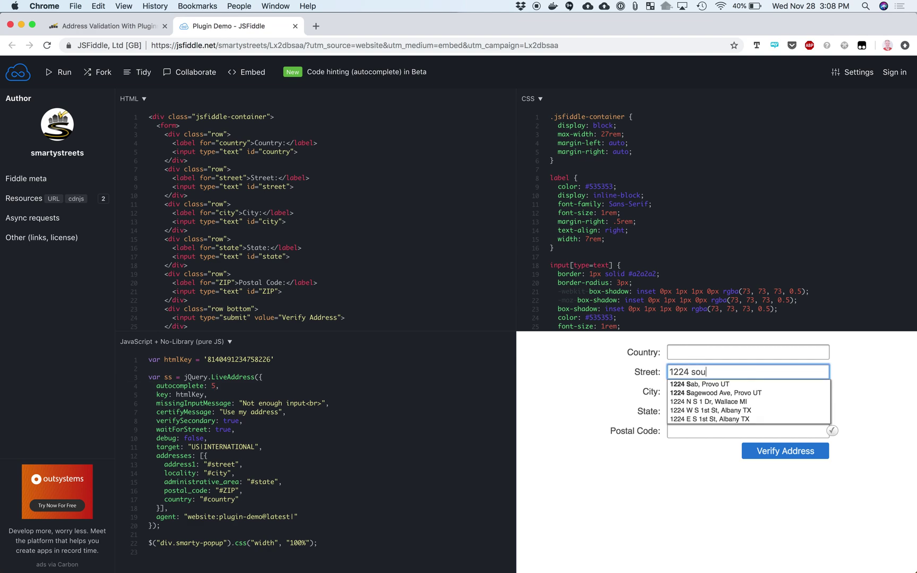
left_click(403, 454)
double_click(215, 386)
type("10")
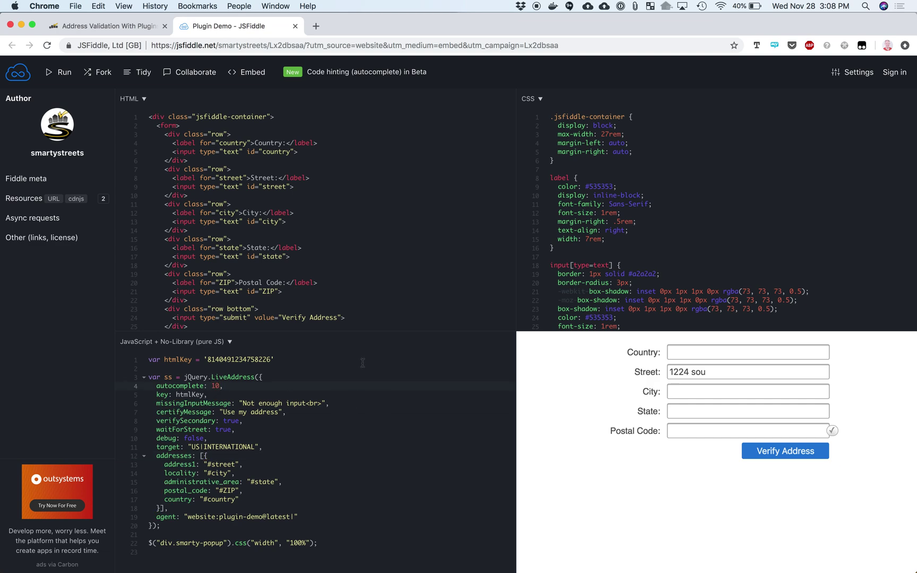
left_click(62, 72)
Test '1224 south' in Street to see ten suggestions, then close the JSFiddle tab
left_click(692, 371)
type("1224 south")
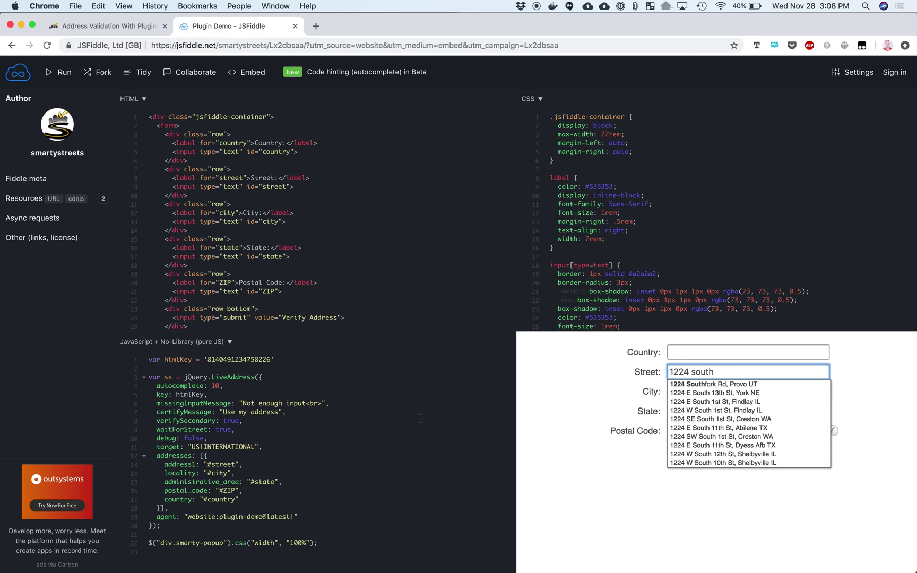
left_click(420, 418)
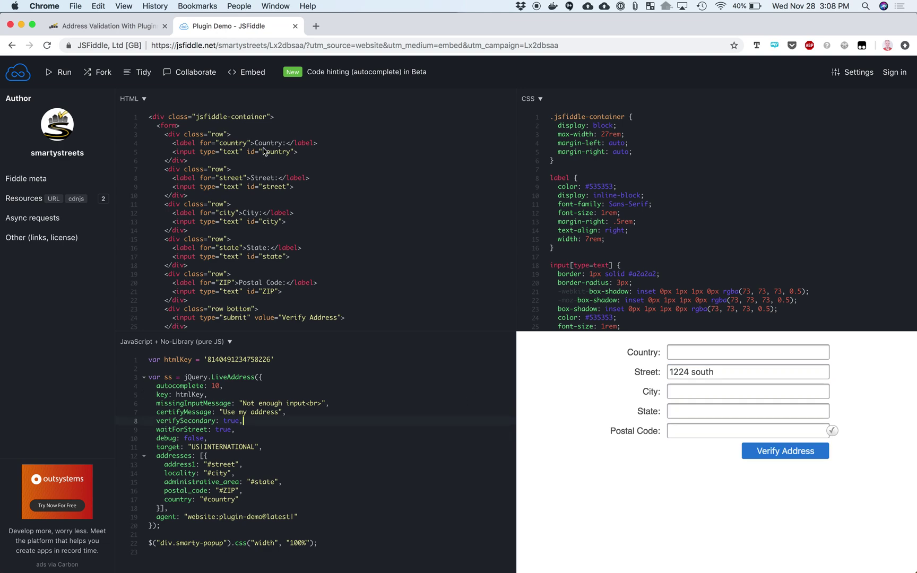
key("super+w")
scroll(222, 182, "up", 3)
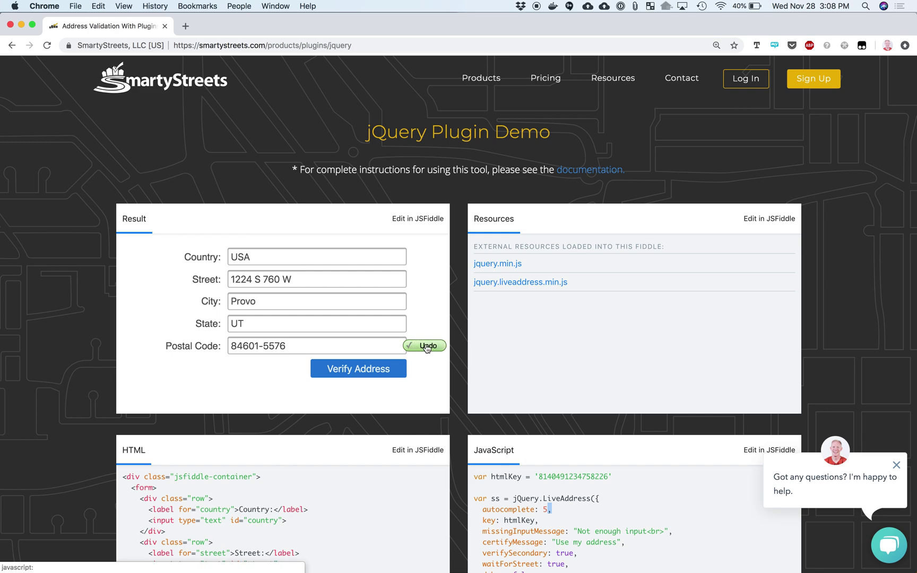
Toggle the Provo address verification off and on, then go to the Address Validation for Lists page
left_click(425, 346)
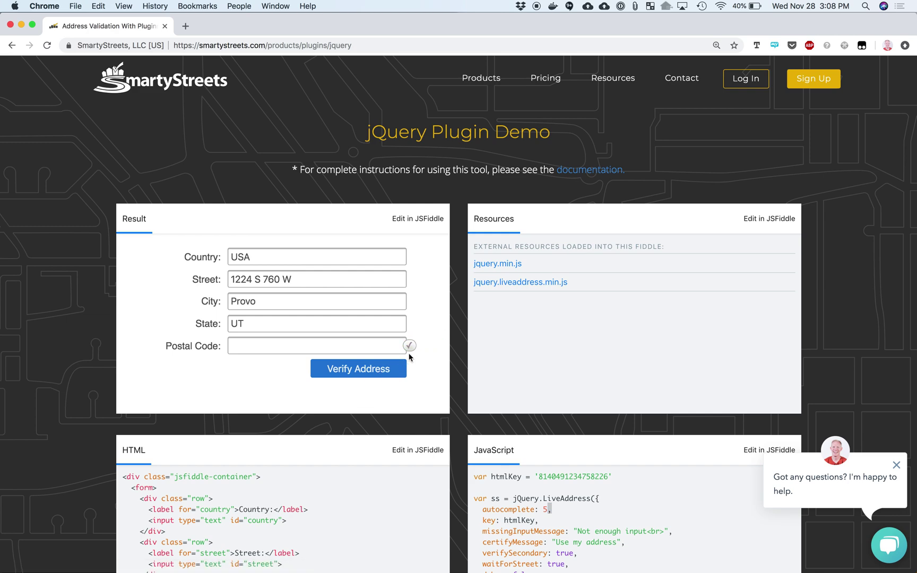
left_click(423, 346)
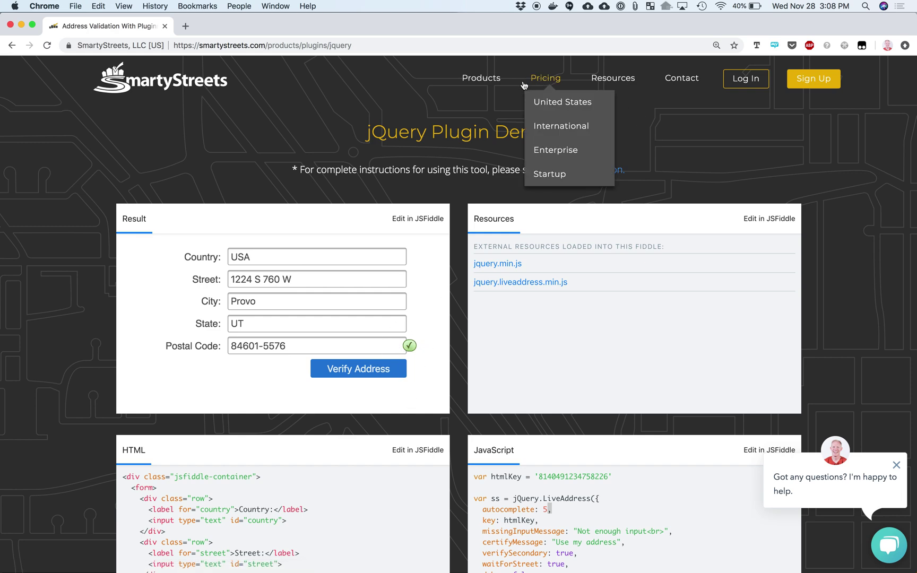
mouse_move(483, 81)
left_click(474, 127)
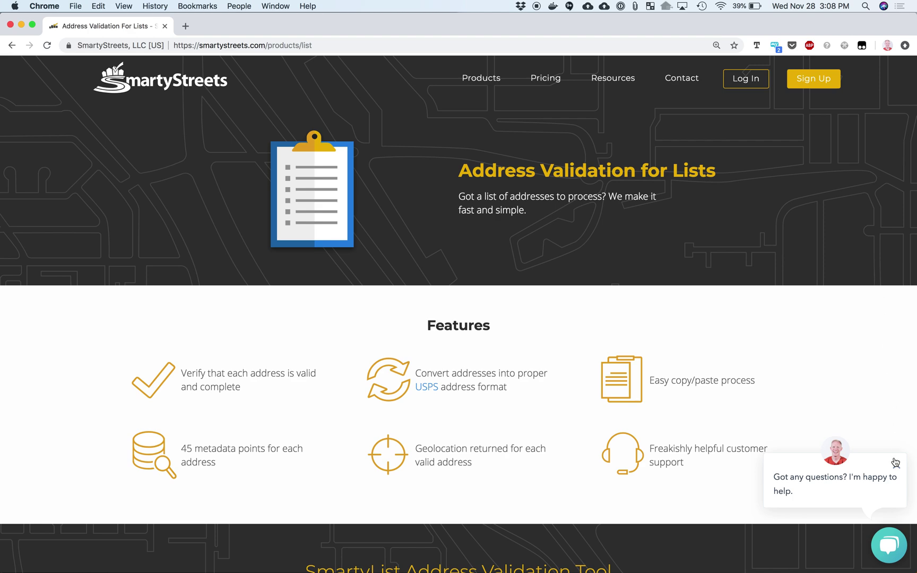
Close the chat popup, scroll to the empty SmartyList tool, and switch to the spreadsheet
left_click(895, 462)
scroll(626, 449, "down", 6)
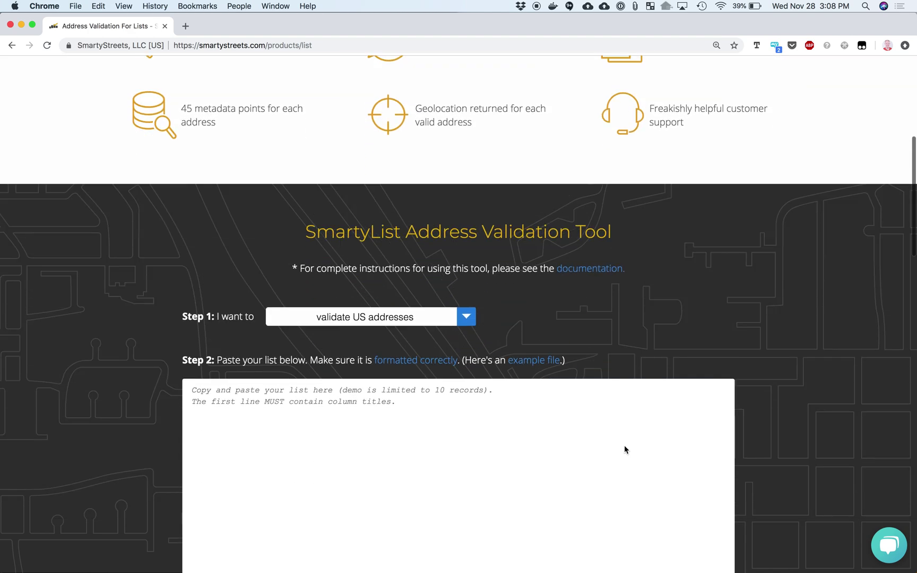
scroll(624, 449, "down", 2)
scroll(610, 350, "down", 1)
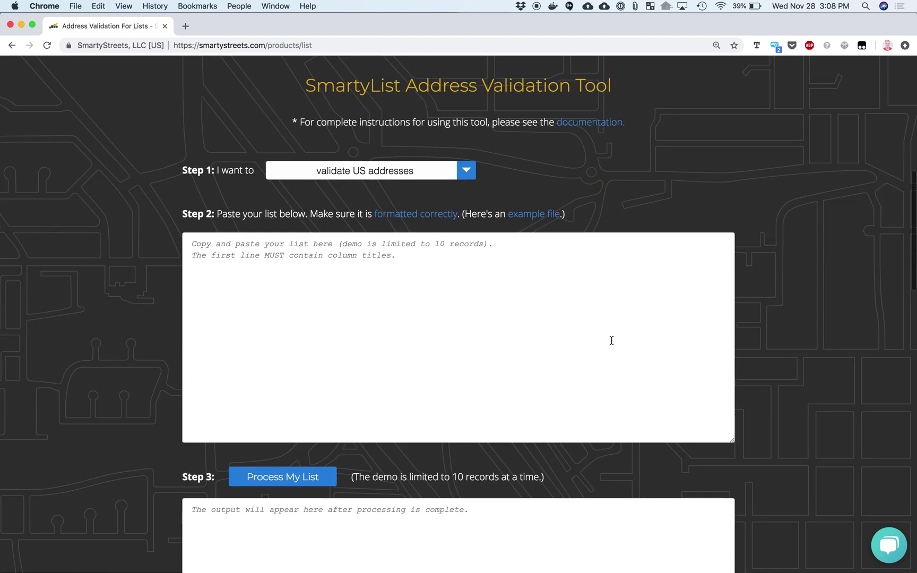
scroll(612, 340, "down", 1)
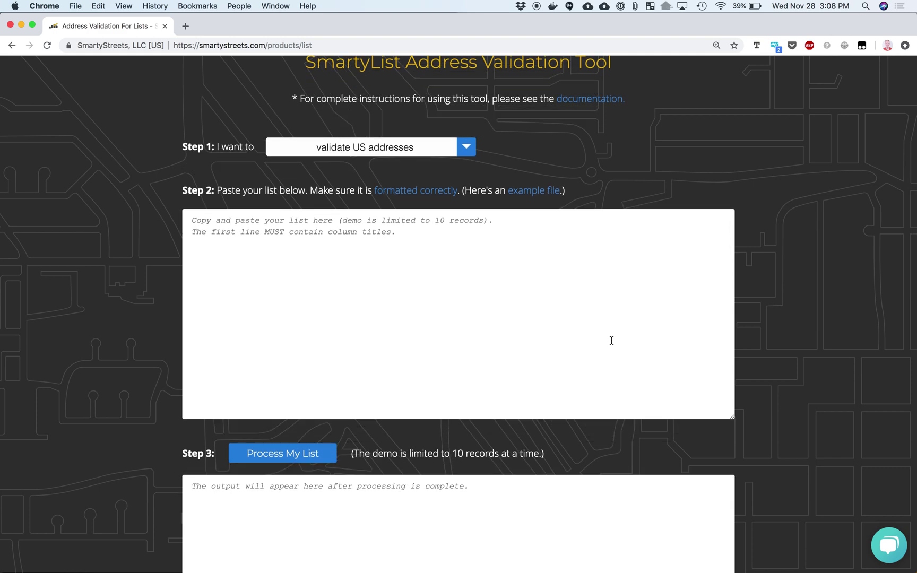
key("super+Tab")
key("super+Tab")
key("super+Tab")
key("super+Tab")
Maximize the Mcdonalds_USA.csv window and bring the Business column into view
scroll(170, 199, "up", 15)
scroll(318, 371, "up", 6)
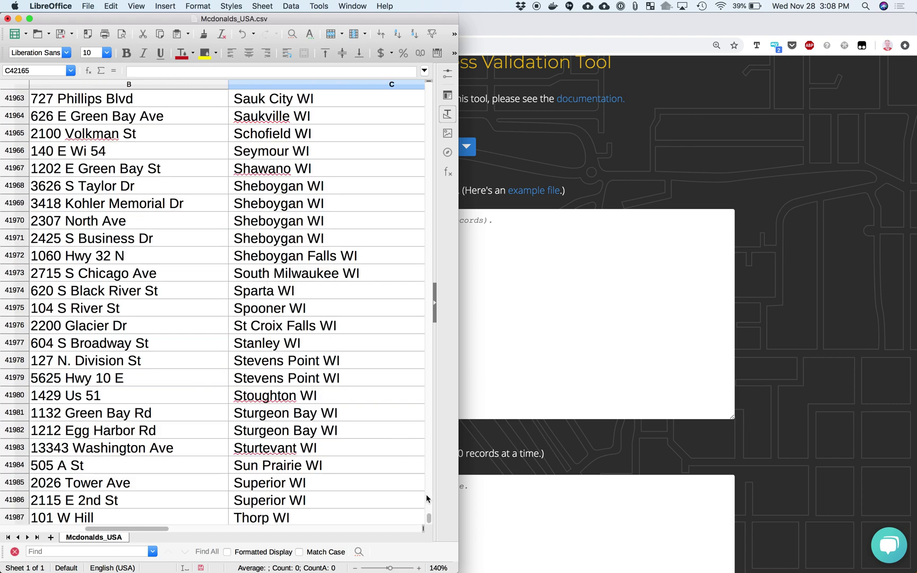
left_click_drag(429, 518, 371, 88)
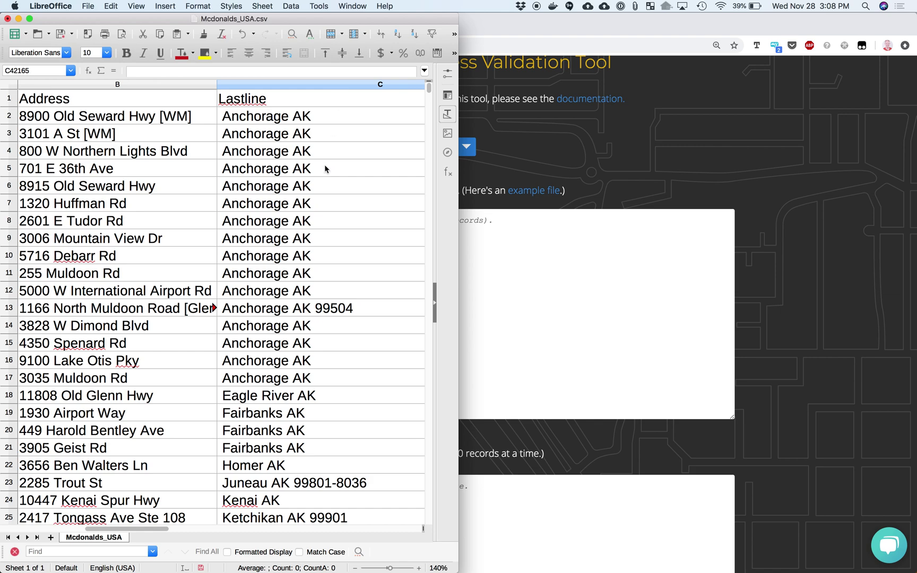
scroll(325, 169, "up", 5)
scroll(325, 169, "down", 5)
scroll(325, 168, "down", 3)
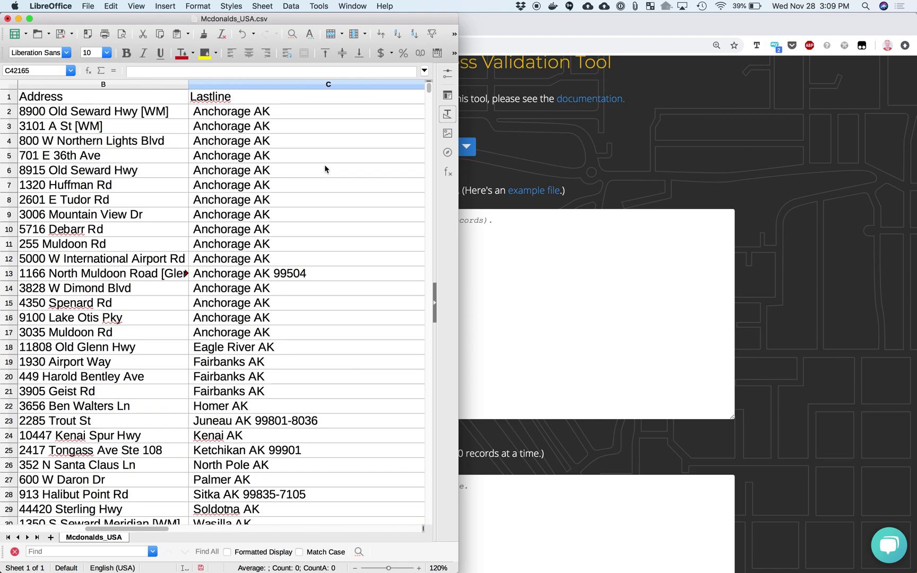
key("super+alt+f")
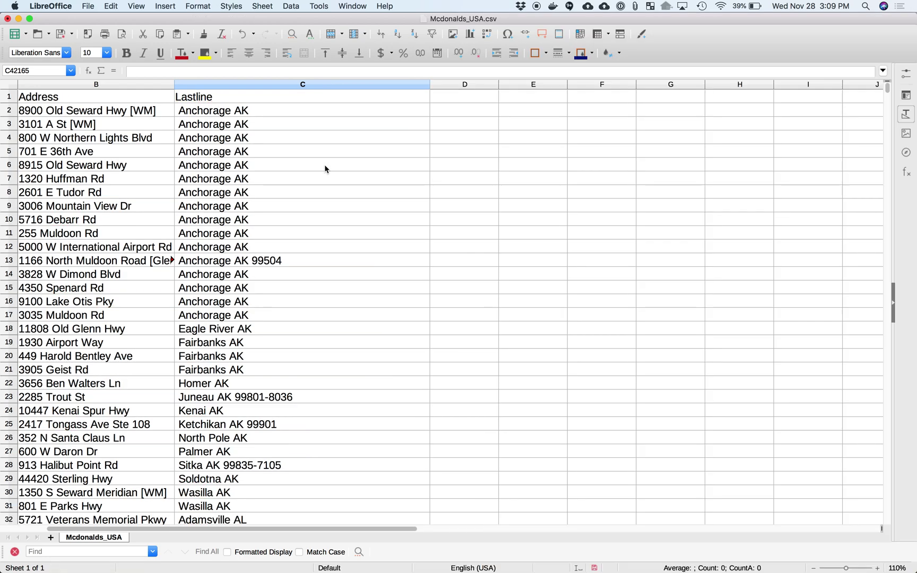
left_click(440, 205)
key("Left")
key("Left")
key("Left")
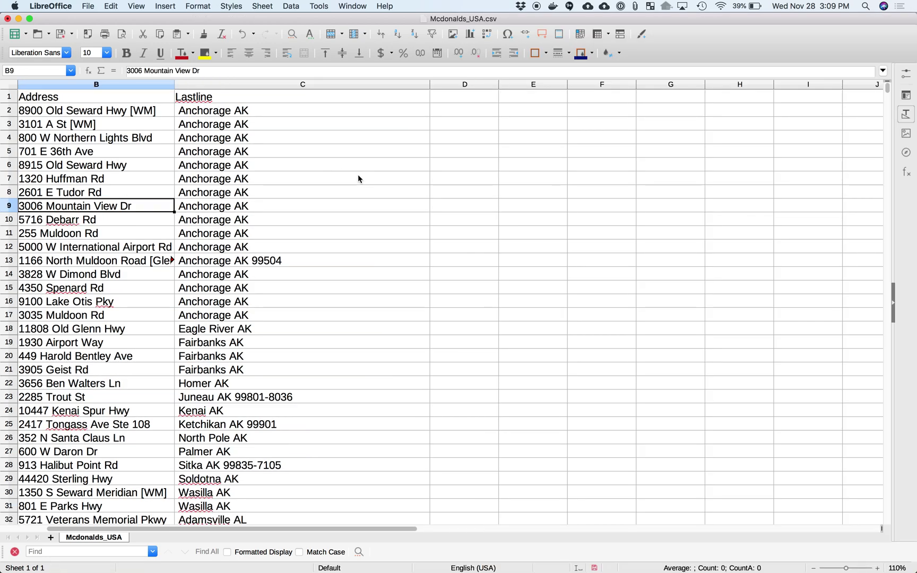
Copy columns A–C (Business, Address, Lastline) and focus the SmartyList paste box in Chrome
left_click_drag(118, 84, 366, 87)
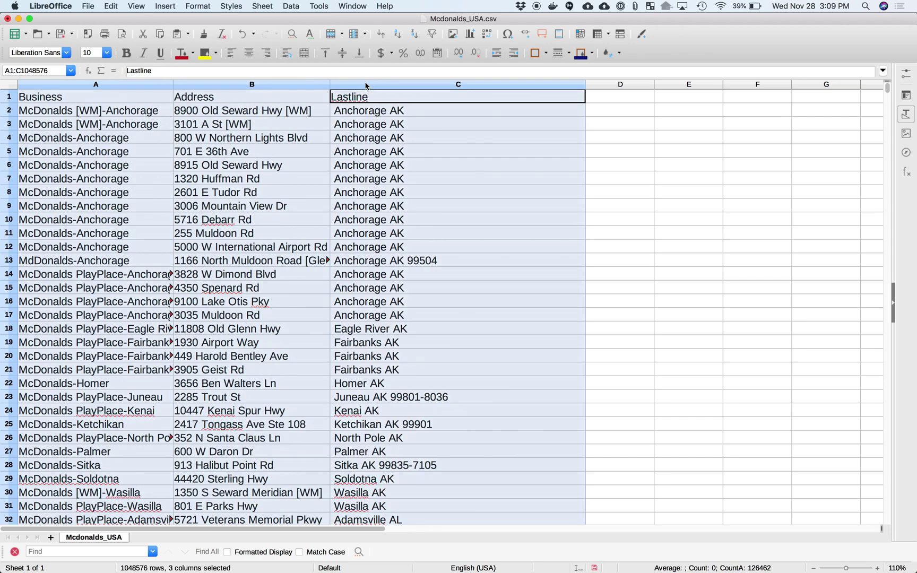
key("super+c")
key("super+Tab")
left_click(311, 227)
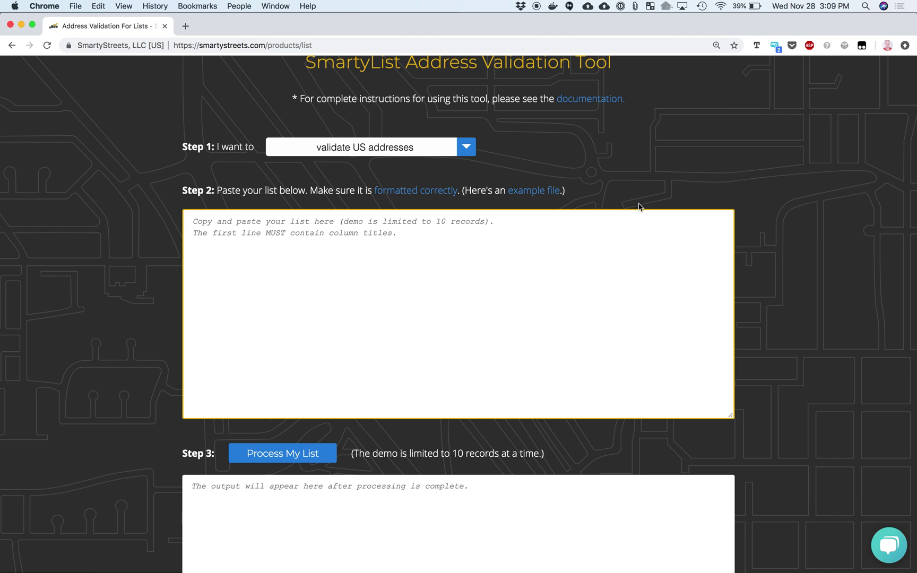
Log in with the account e-mail and the password saved in 1Password, then return to SmartyList
scroll(741, 173, "up", 10)
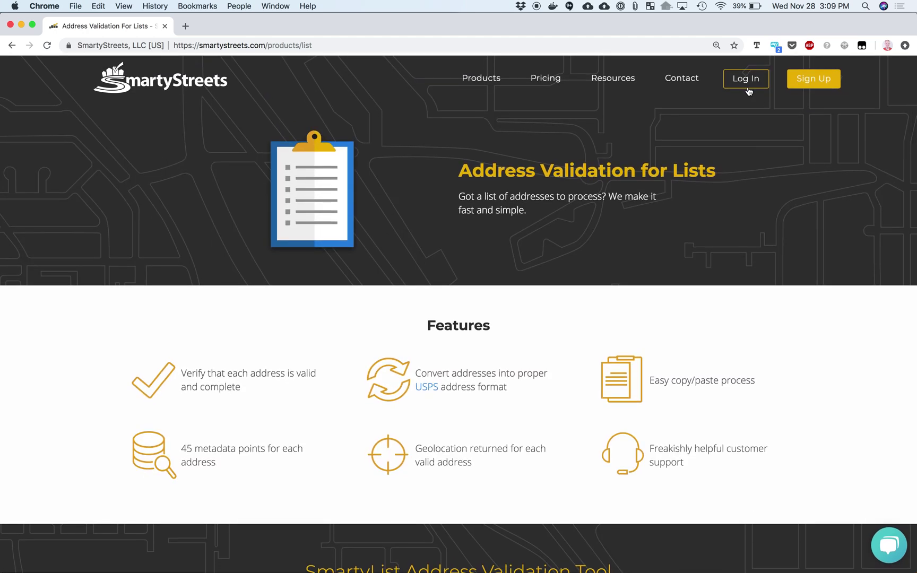
left_click(746, 81)
key("super+backslash")
key("Return")
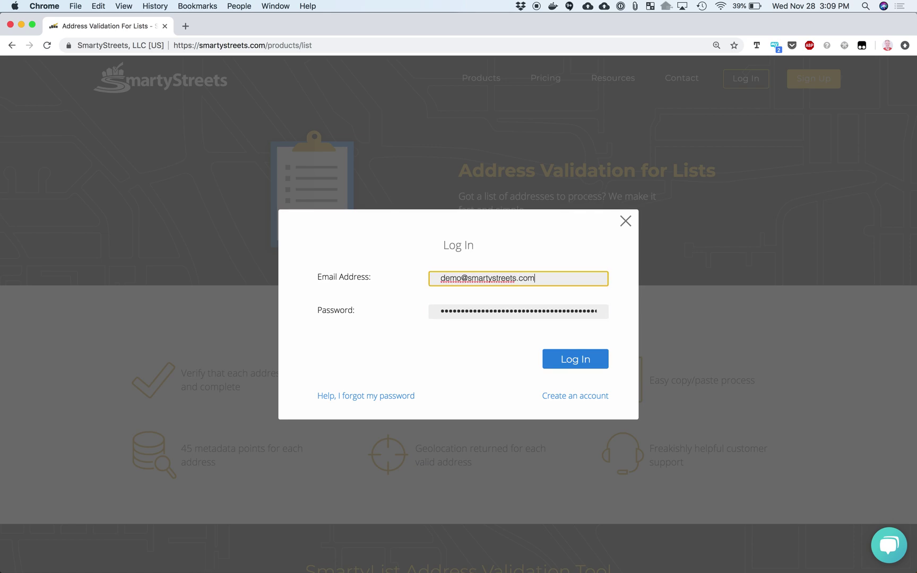
key("Return")
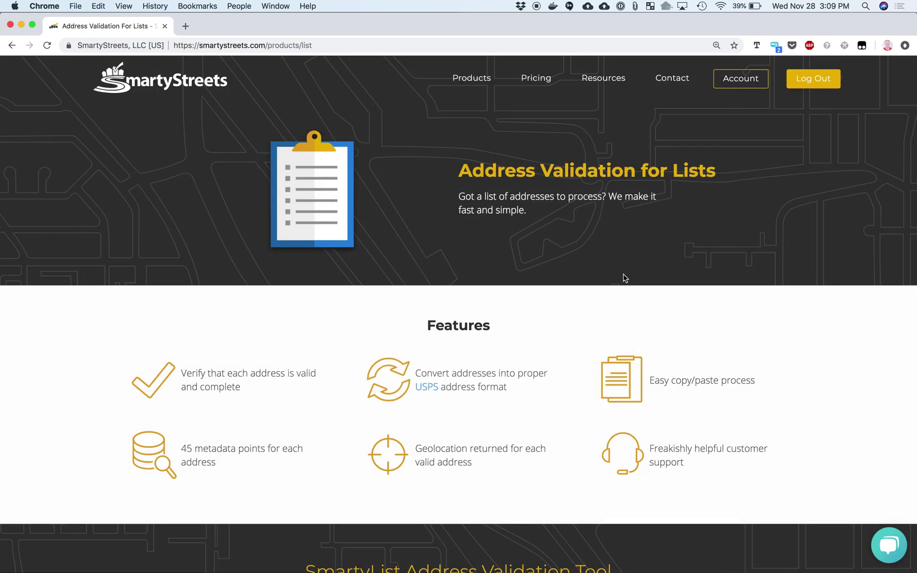
scroll(578, 302, "down", 10)
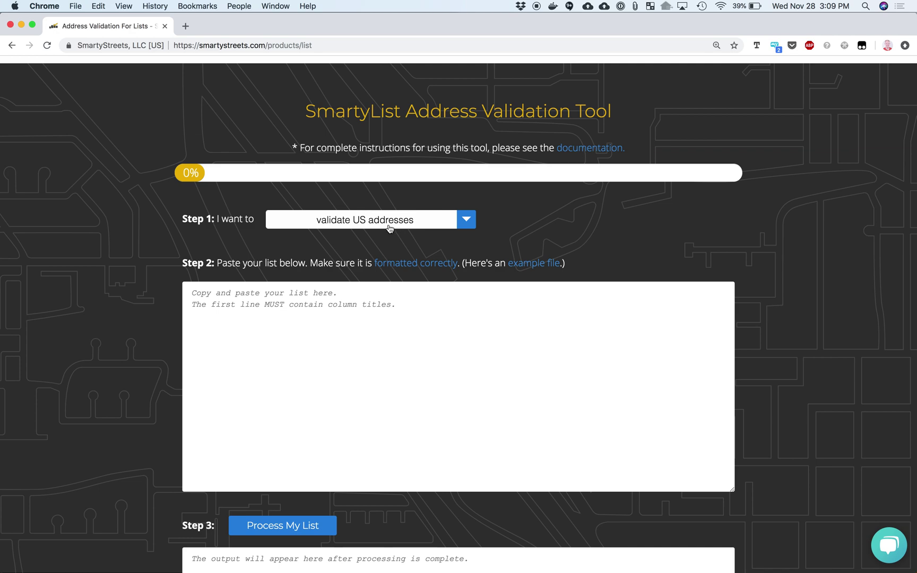
Keep 'validate US addresses' selected and paste the McDonald's address list into the box
left_click(383, 228)
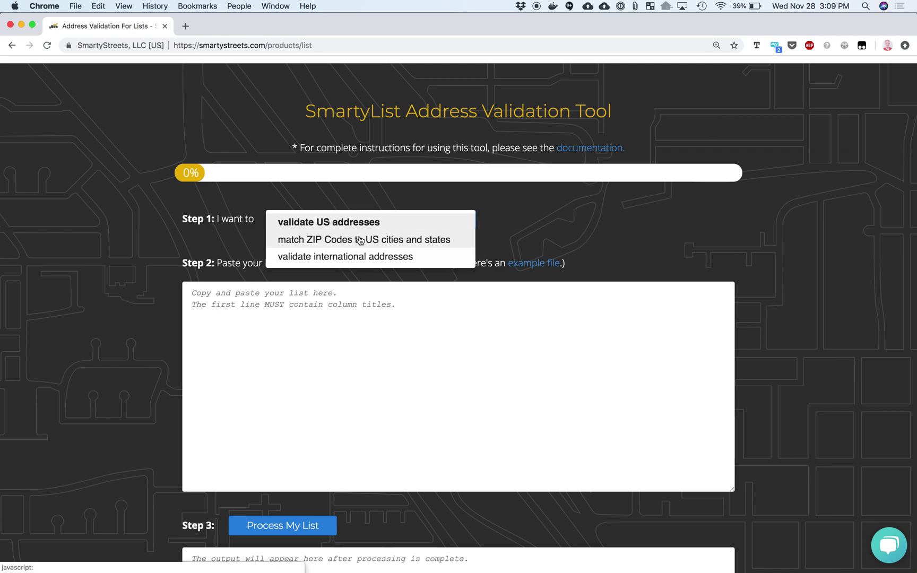
left_click(566, 233)
left_click(419, 311)
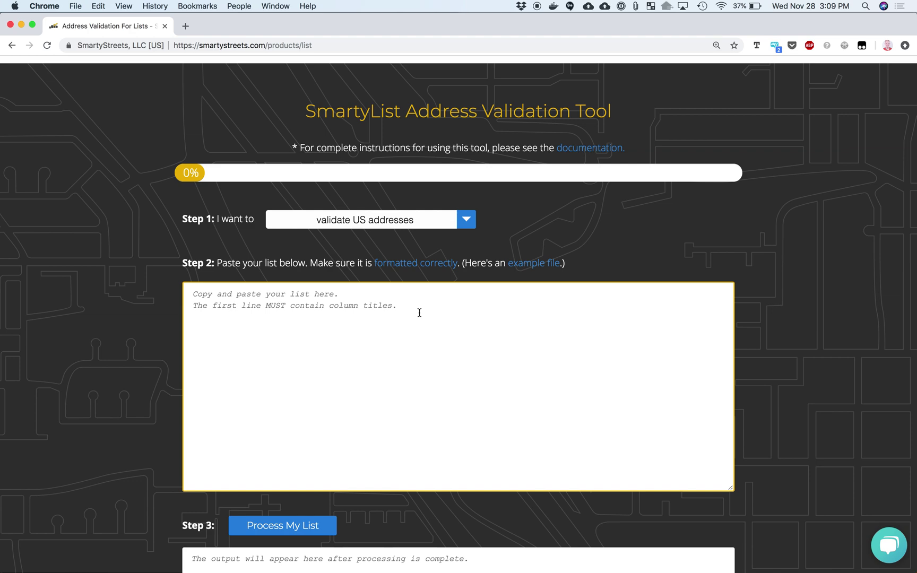
key("super+v")
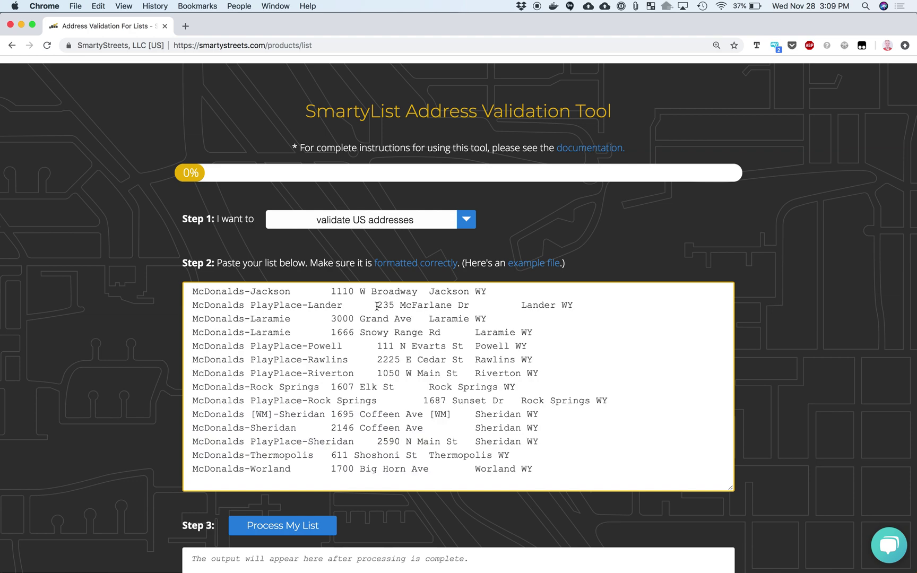
Check the pasted list and start processing it with Process My List
left_click(385, 344)
scroll(384, 344, "up", 15)
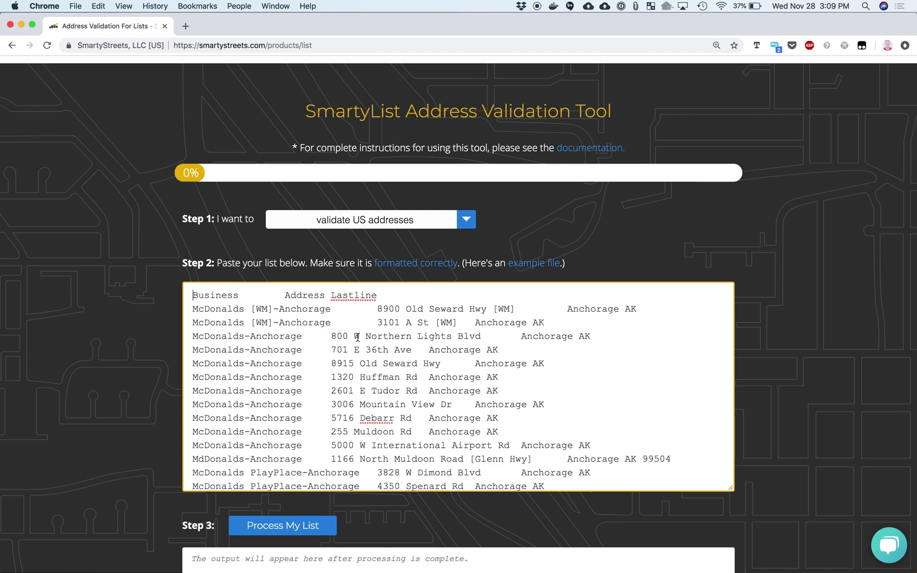
scroll(776, 481, "down", 3)
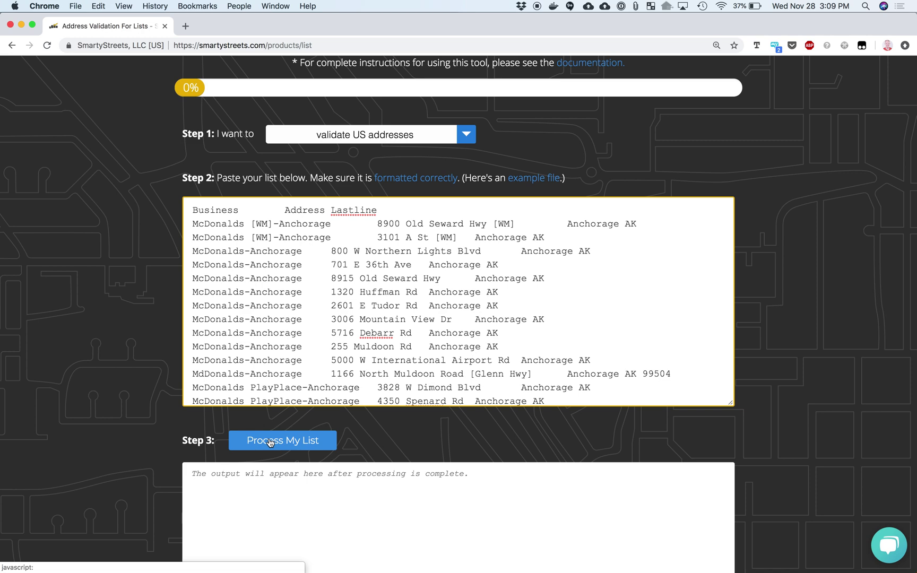
left_click(270, 442)
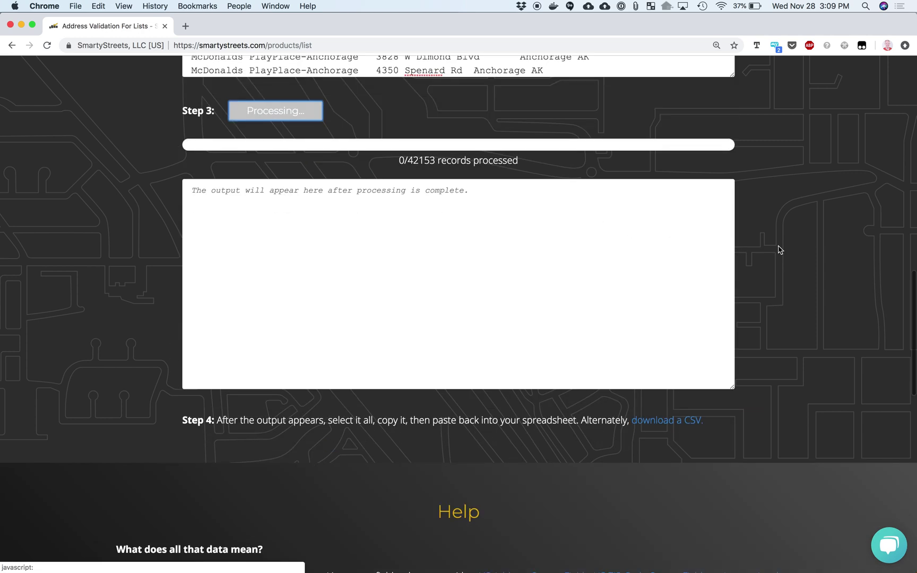
Wait while the 42153 records process, switching to LibreOffice and back to check progress
scroll(791, 248, "up", 2)
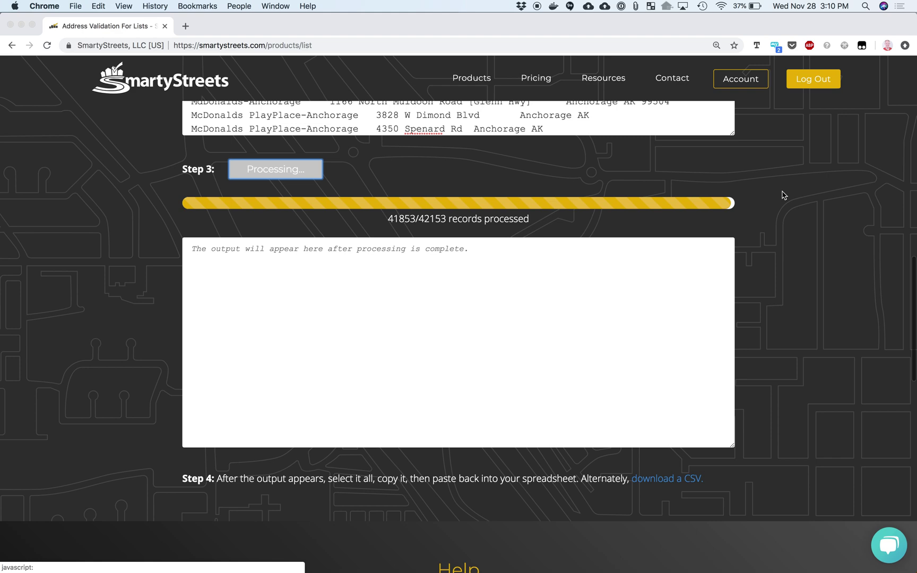
key("super+Tab")
key("super+Tab")
key("super+Tab")
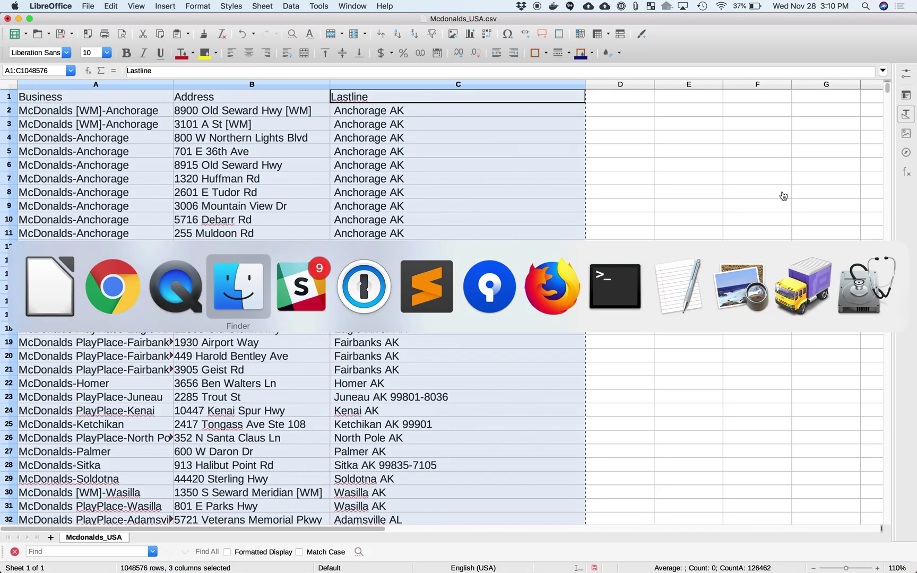
key("Escape")
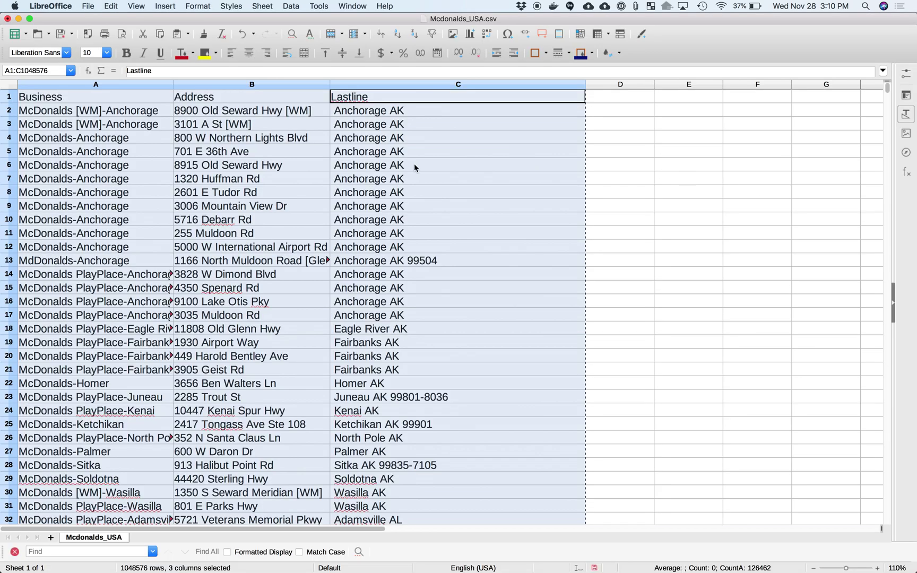
key("super+Tab")
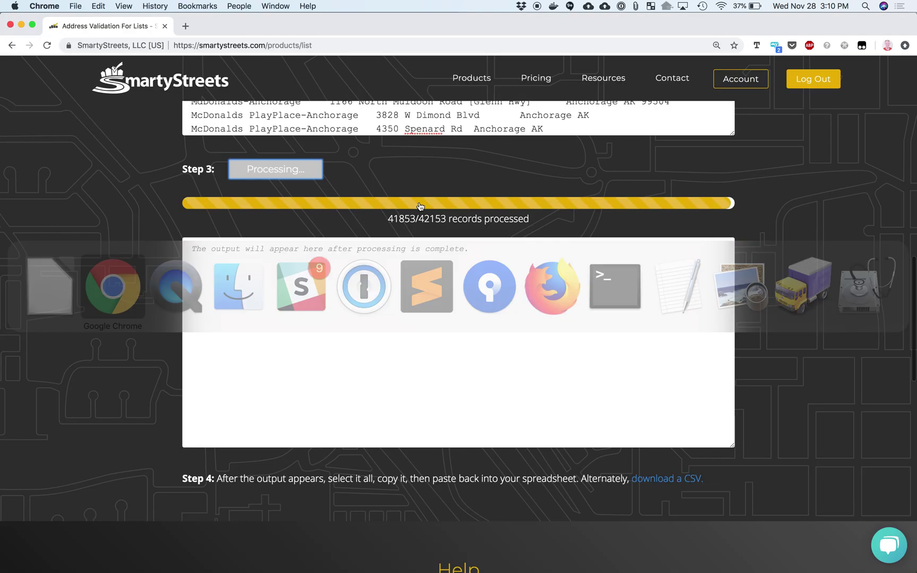
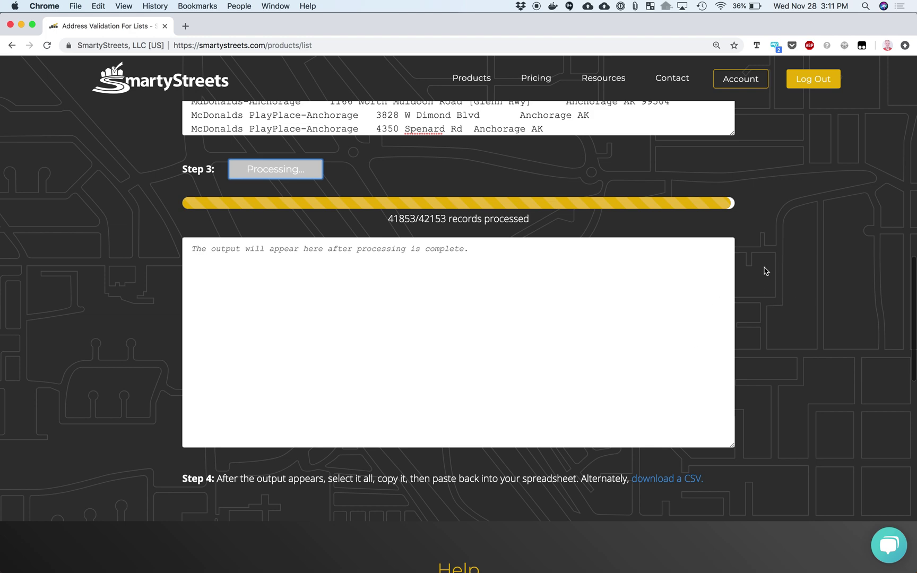
Open smartystreets.com/products/single-address (Single Address Verification) in a new browser tab
key("super+t")
type("smar")
key("Return")
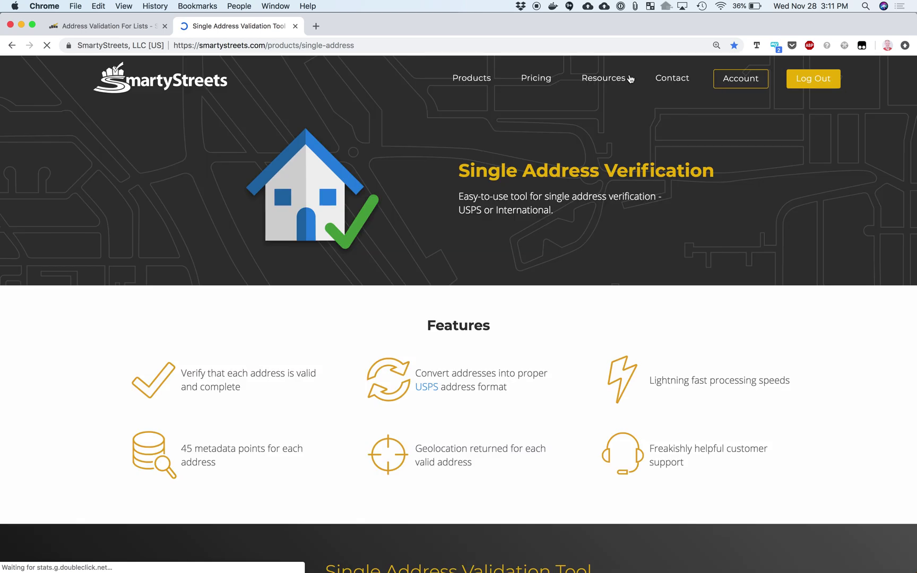
Go to Resources > Documentation, dismiss the chat popup, and open the SmartyList documentation card
mouse_move(631, 79)
left_click(605, 110)
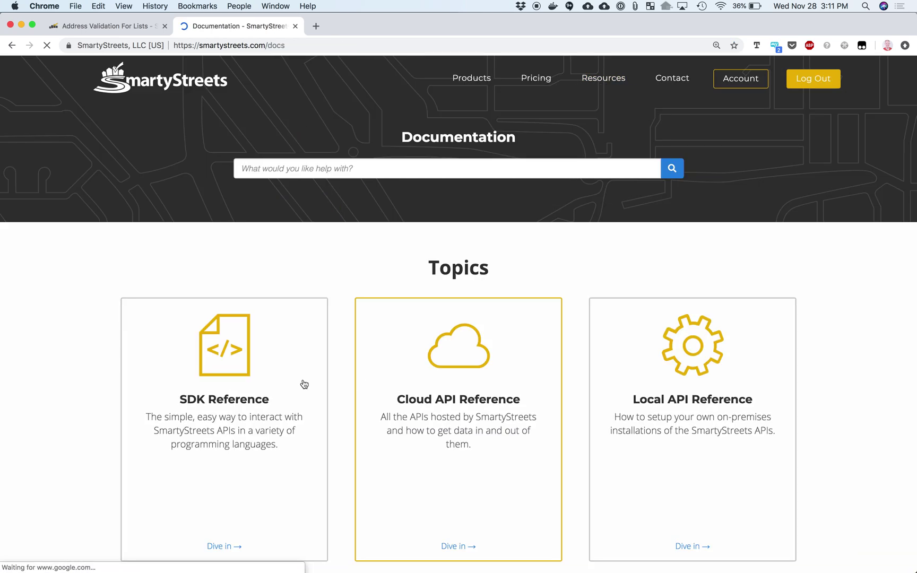
scroll(303, 383, "down", 3)
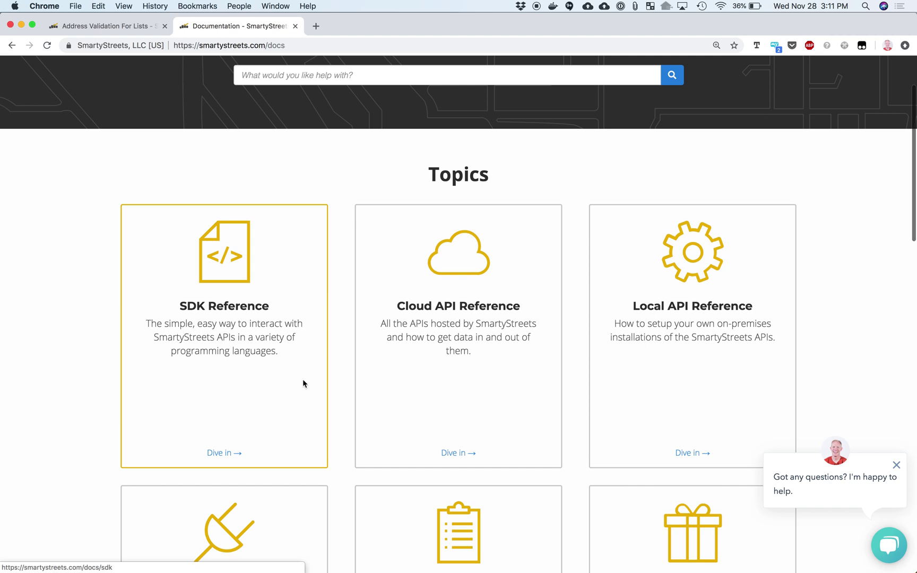
left_click(896, 464)
scroll(836, 453, "down", 2)
scroll(836, 453, "down", 2)
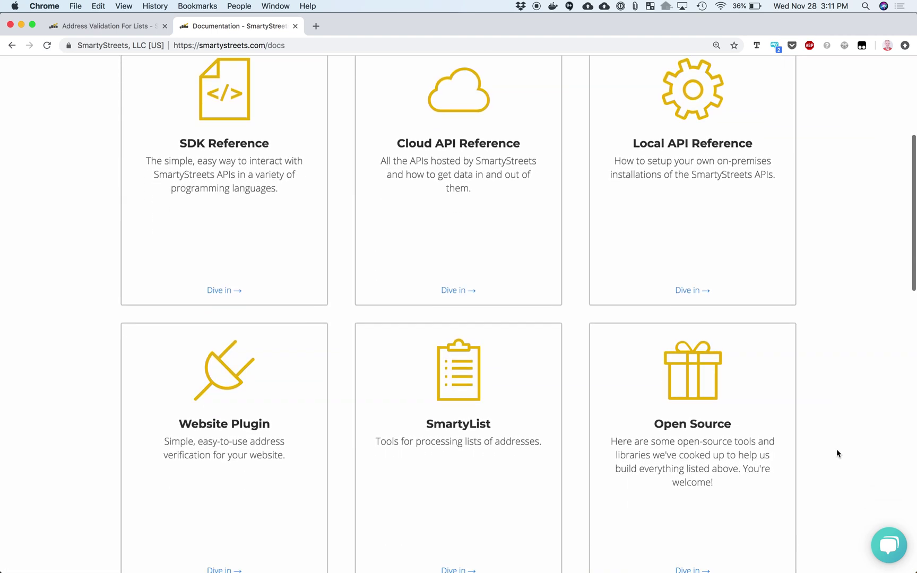
left_click(454, 359)
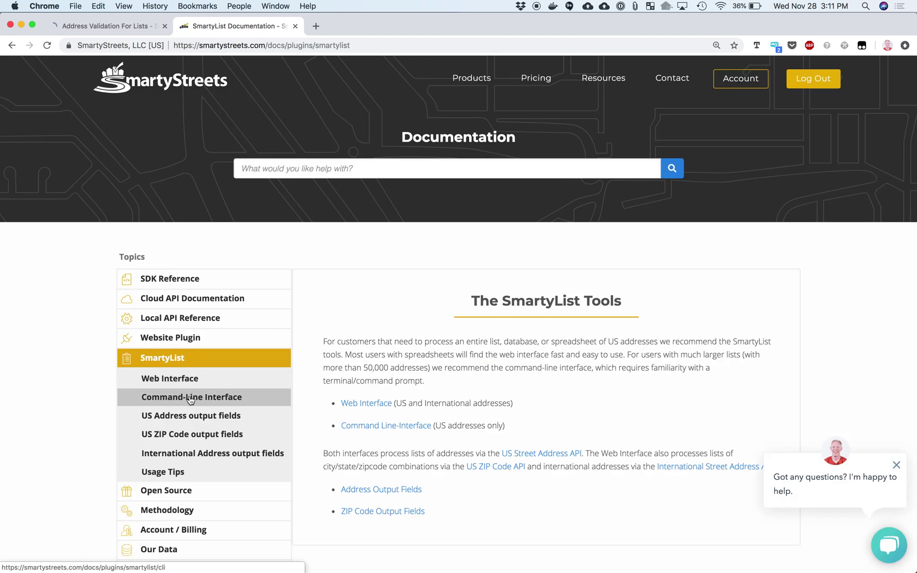
Read the SmartyList Command-Line Interface docs, highlighting the Mac example command, then return to Resources
left_click(192, 398)
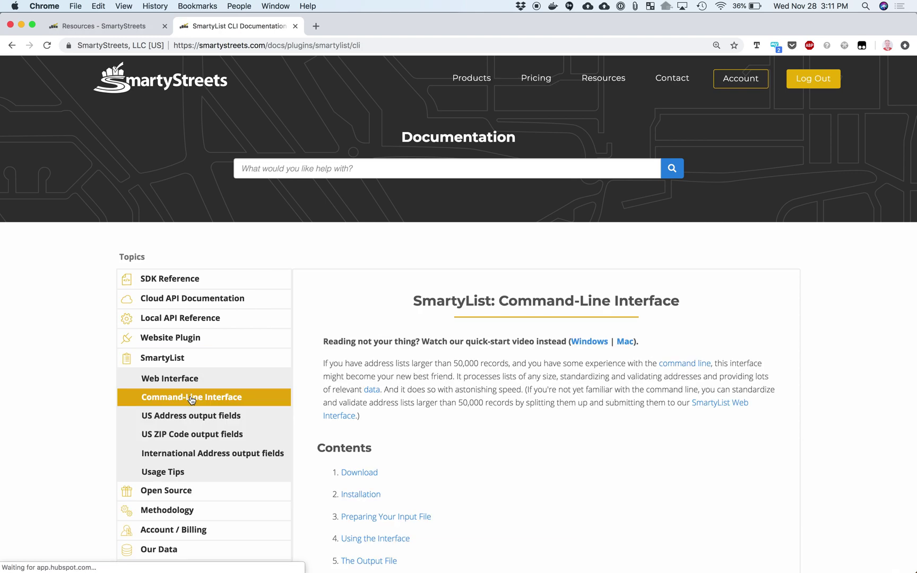
scroll(403, 437, "down", 5)
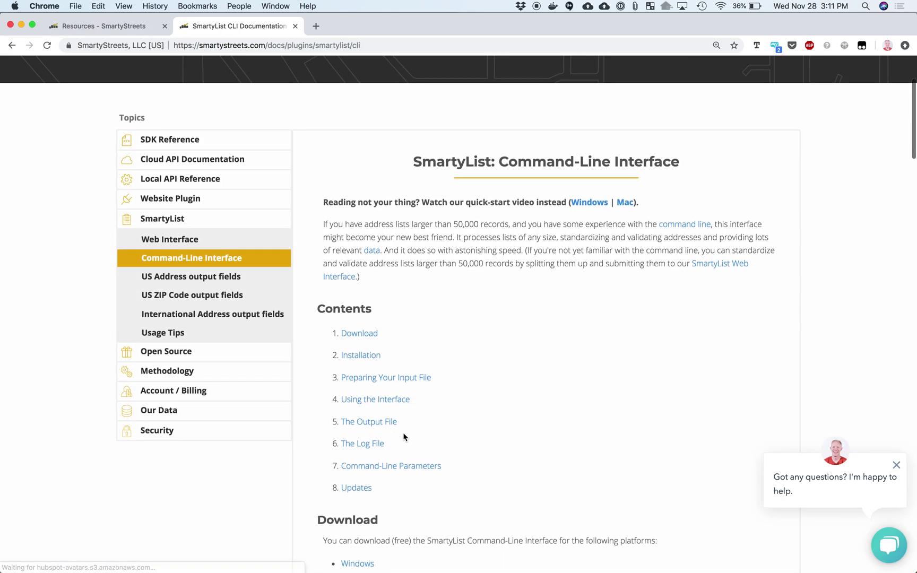
scroll(418, 309, "down", 8)
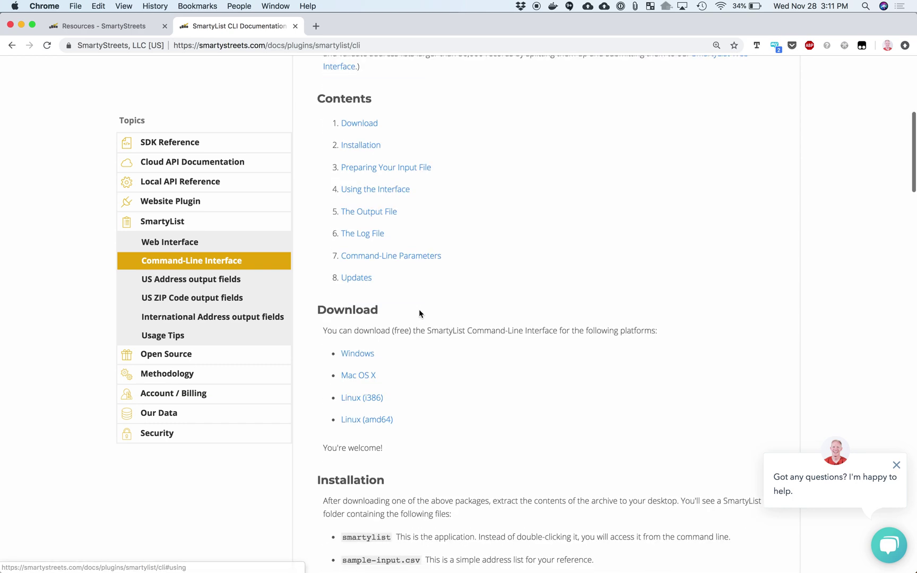
scroll(419, 313, "down", 9)
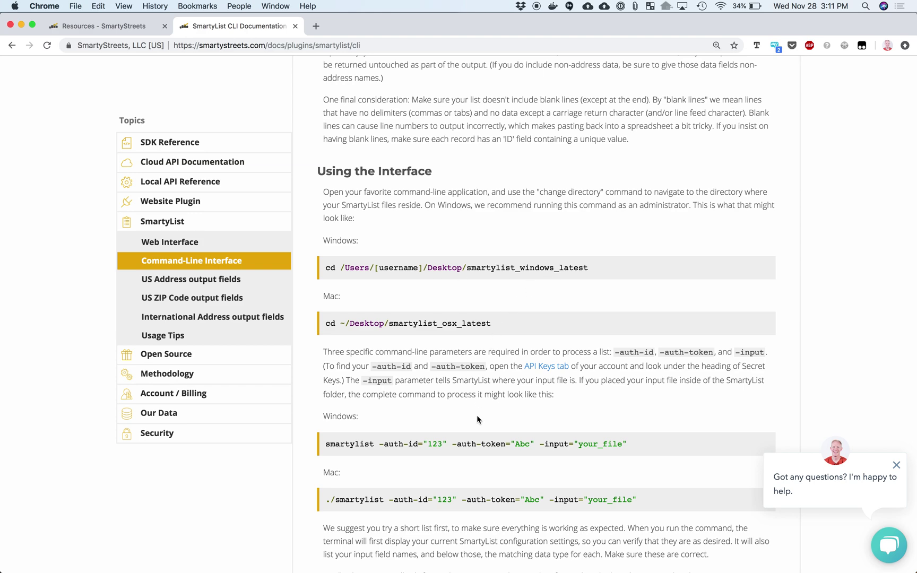
scroll(477, 416, "down", 2)
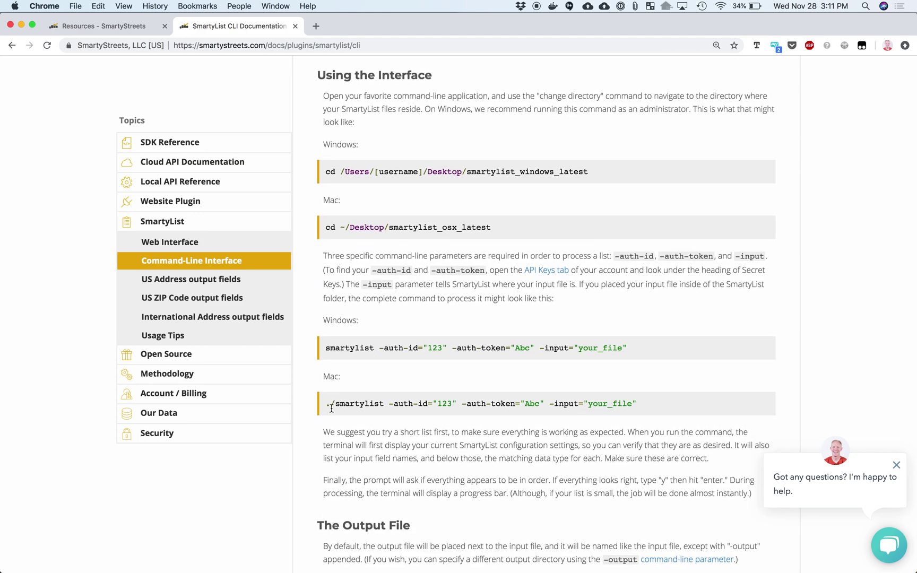
left_click_drag(331, 404, 640, 406)
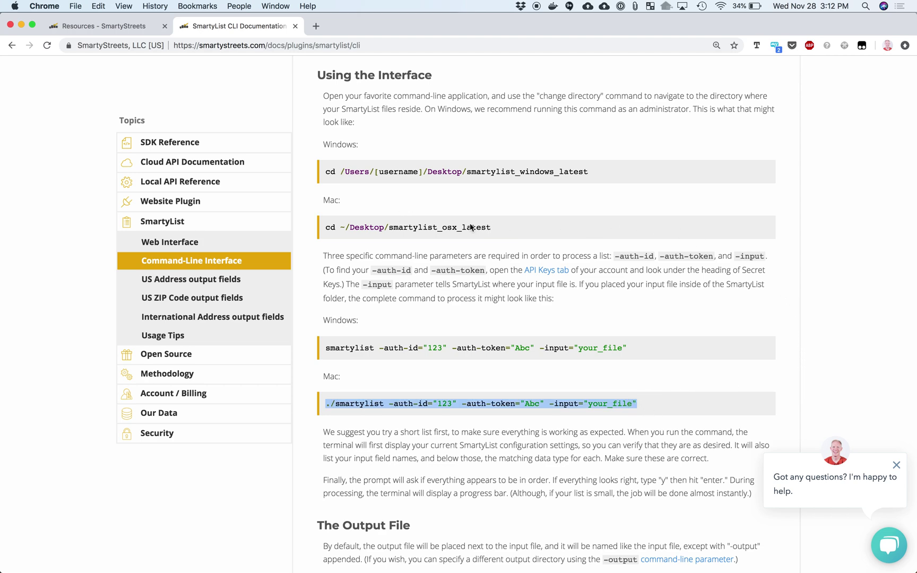
left_click(391, 146)
left_click(91, 26)
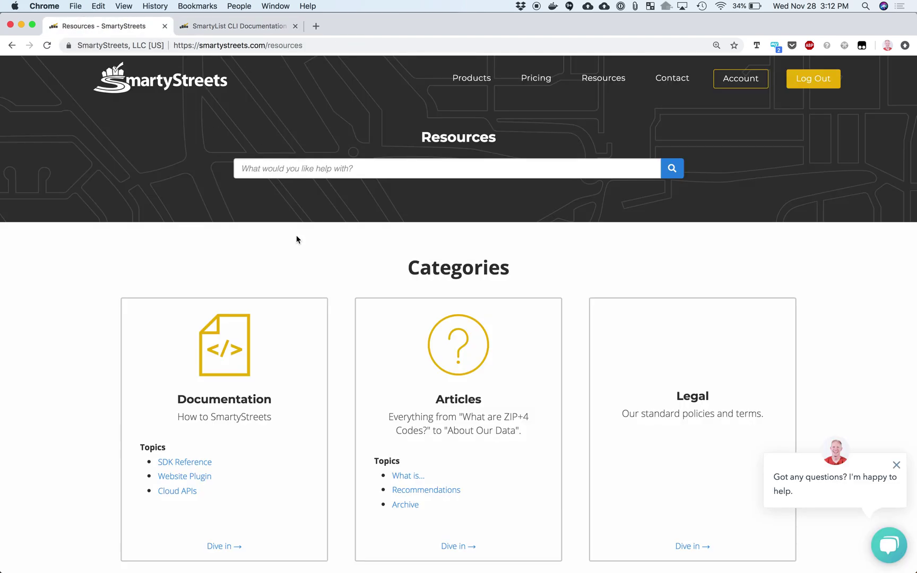
Open Products > List (Address Validation for Lists) and scroll to the SmartyList Step 2 input box
scroll(374, 278, "up", 2)
mouse_move(471, 78)
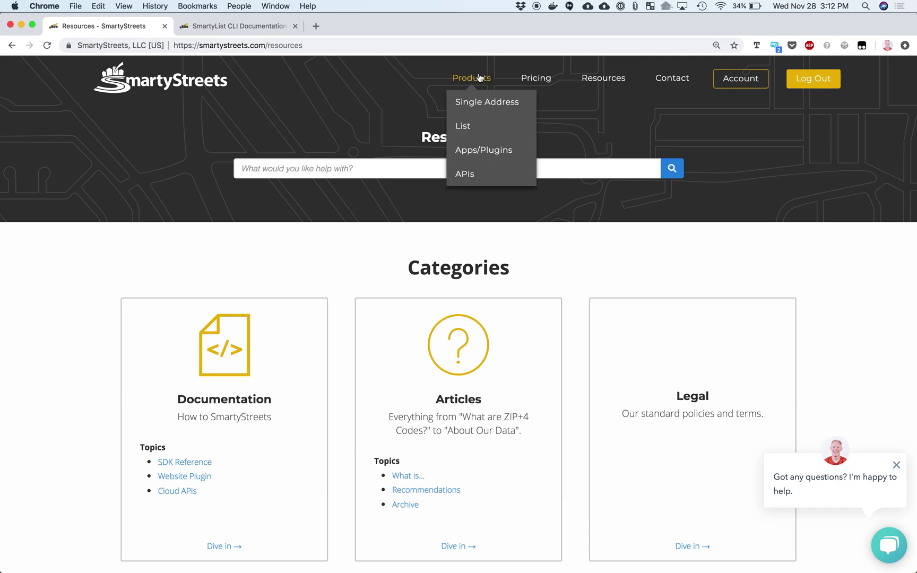
left_click(470, 127)
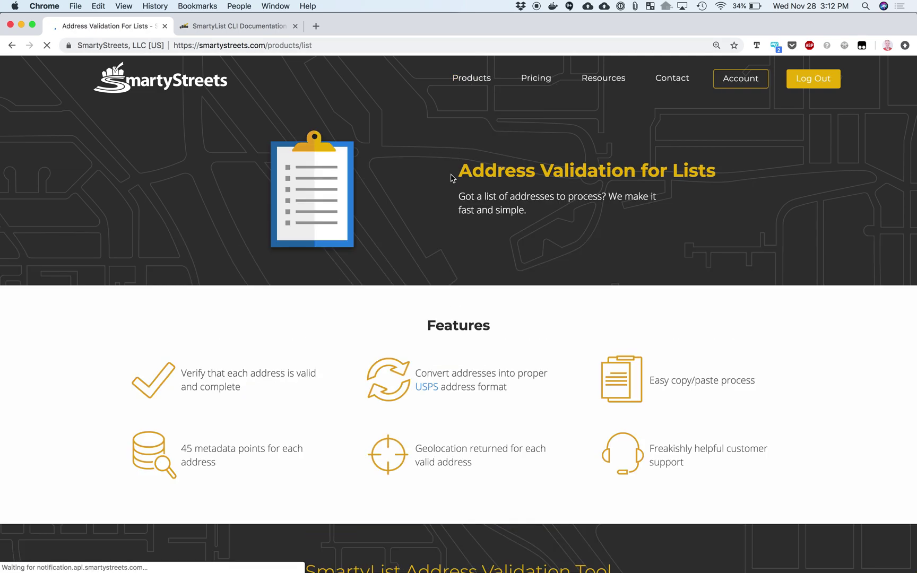
scroll(442, 342, "down", 10)
scroll(441, 342, "down", 8)
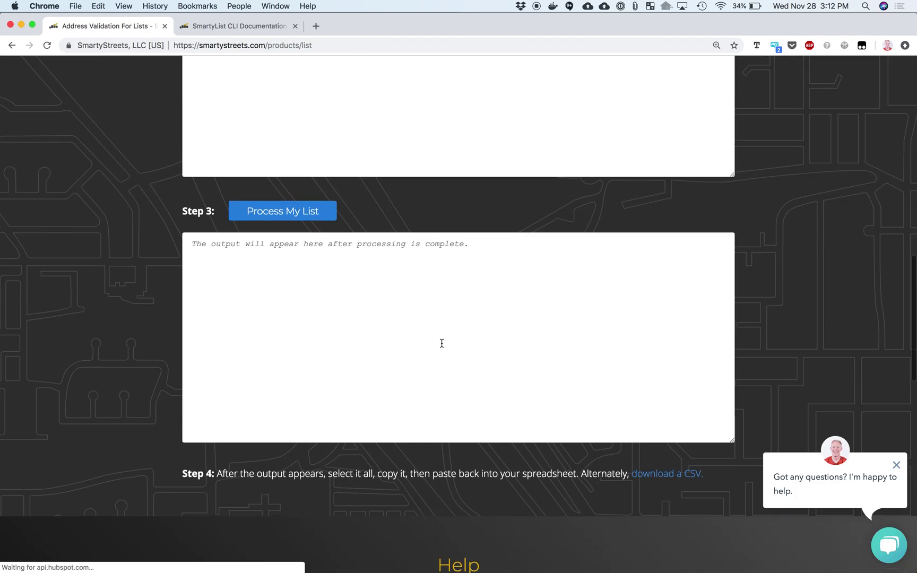
scroll(441, 343, "down", 1)
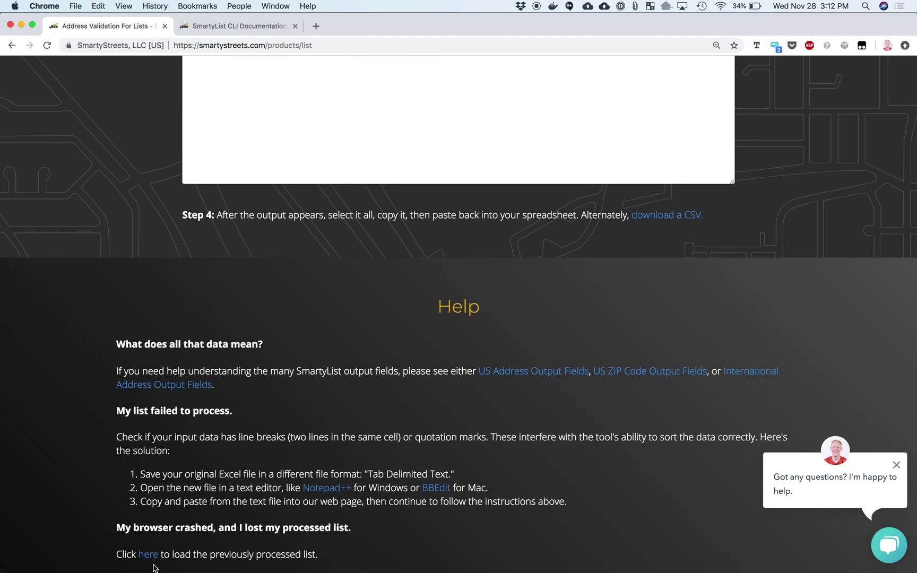
scroll(154, 557, "up", 3)
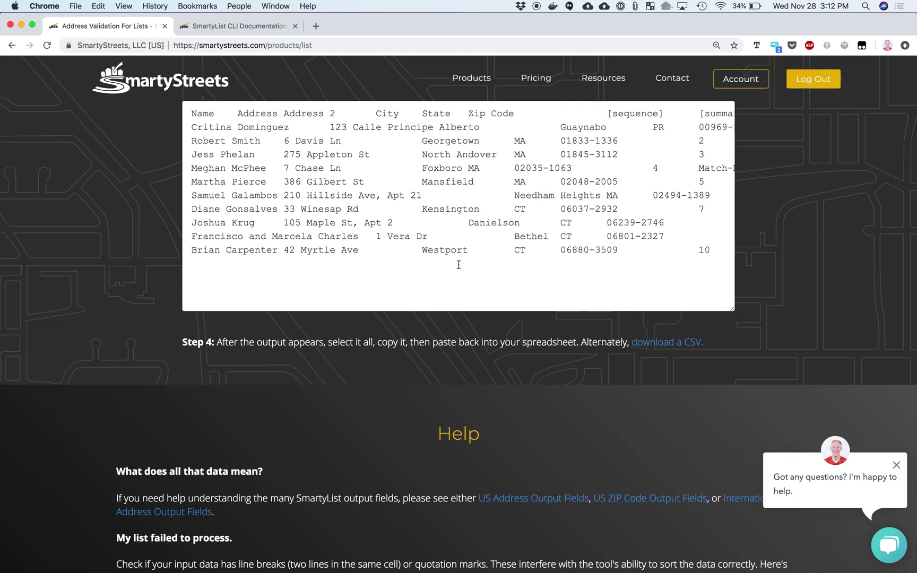
scroll(462, 232, "up", 5)
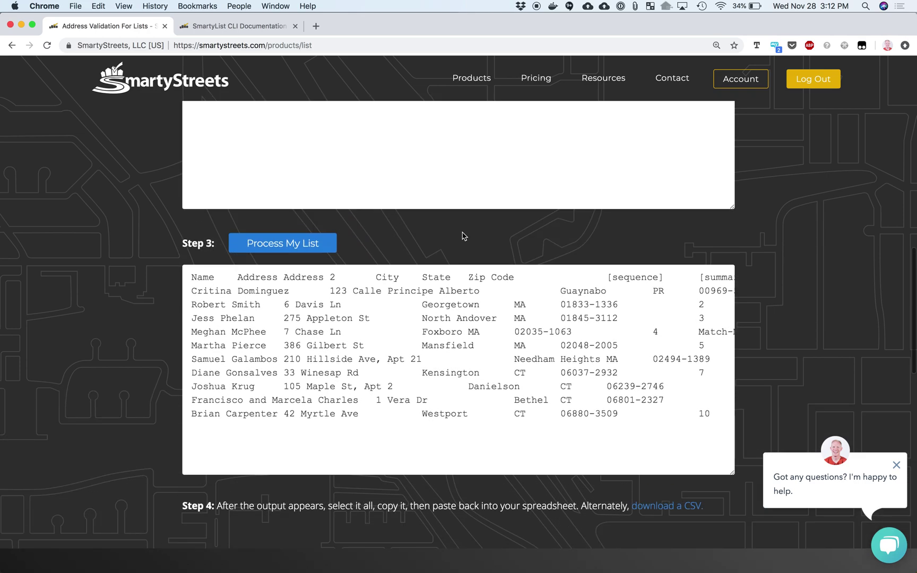
scroll(462, 237, "up", 5)
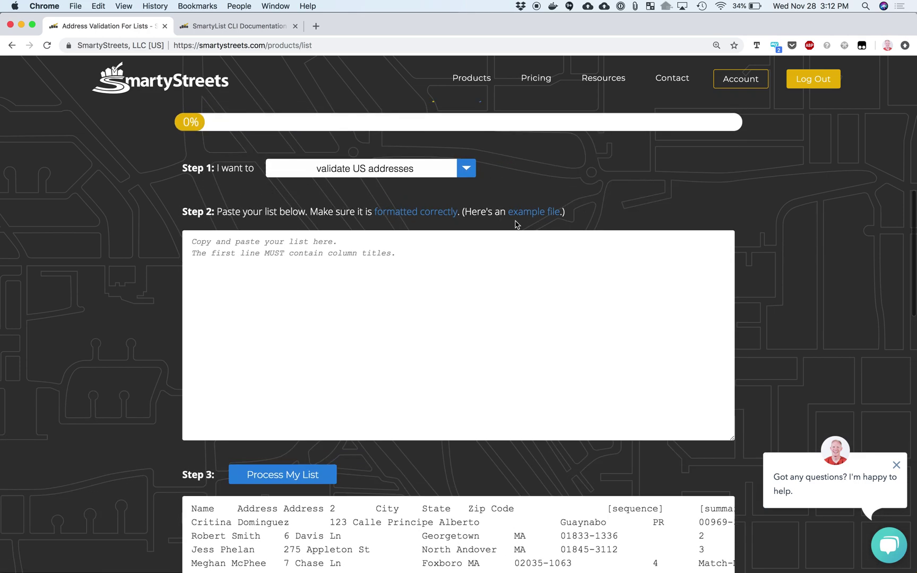
Copy A1:C19 of Mcdonalds_USA.csv (Business, Address, Lastline plus 18 rows) from LibreOffice Calc
key("super+Tab")
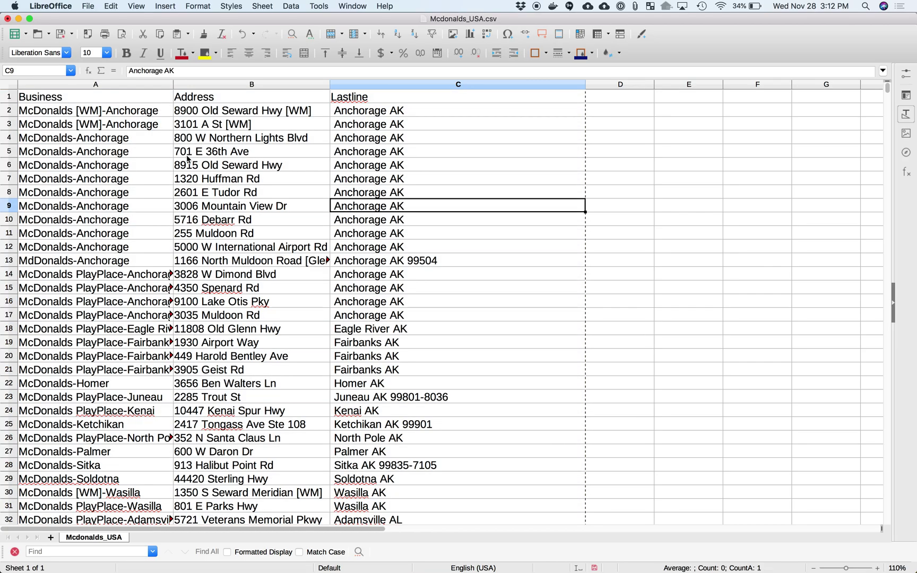
left_click_drag(43, 97, 484, 348)
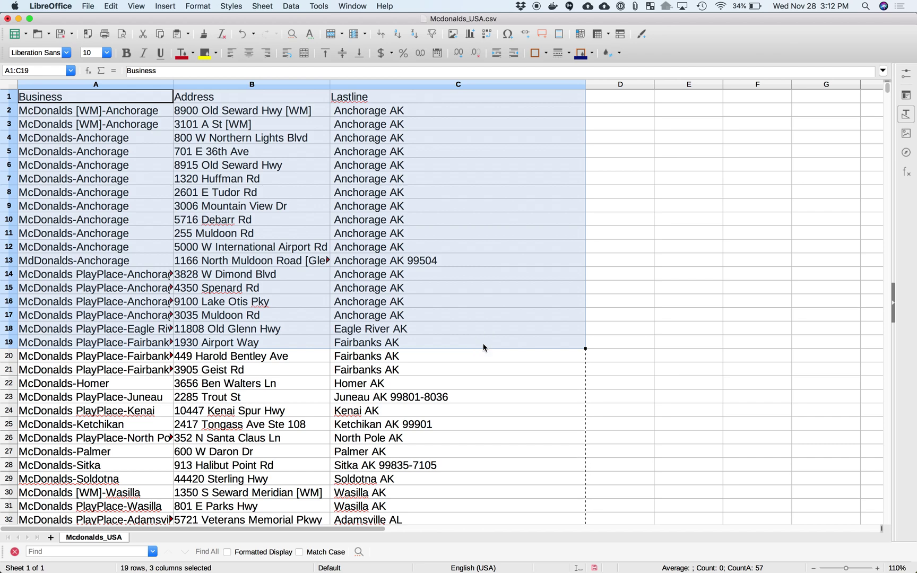
key("super+c")
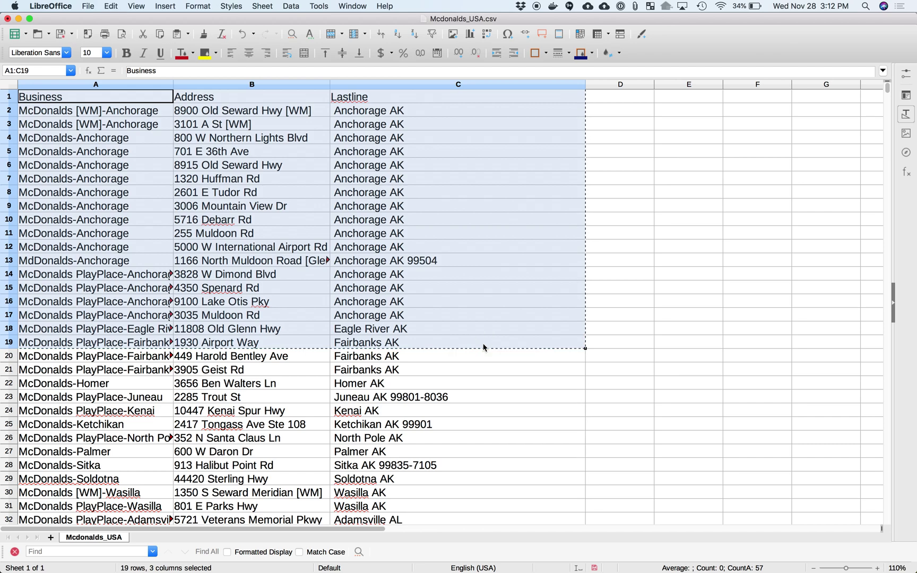
key("super+Tab")
Paste the 19 McDonald's rows into Step 2, run Process My List, and select all validated output
left_click(441, 301)
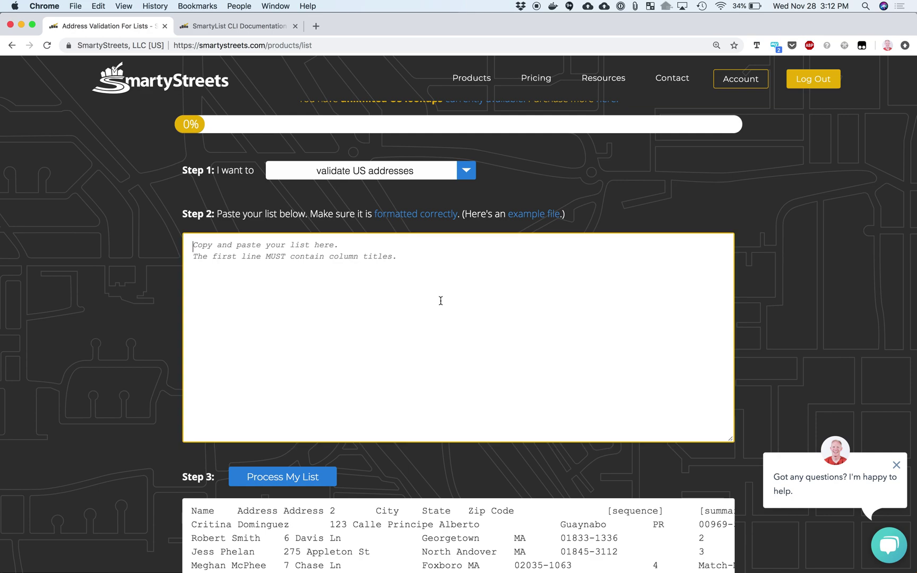
key("super+v")
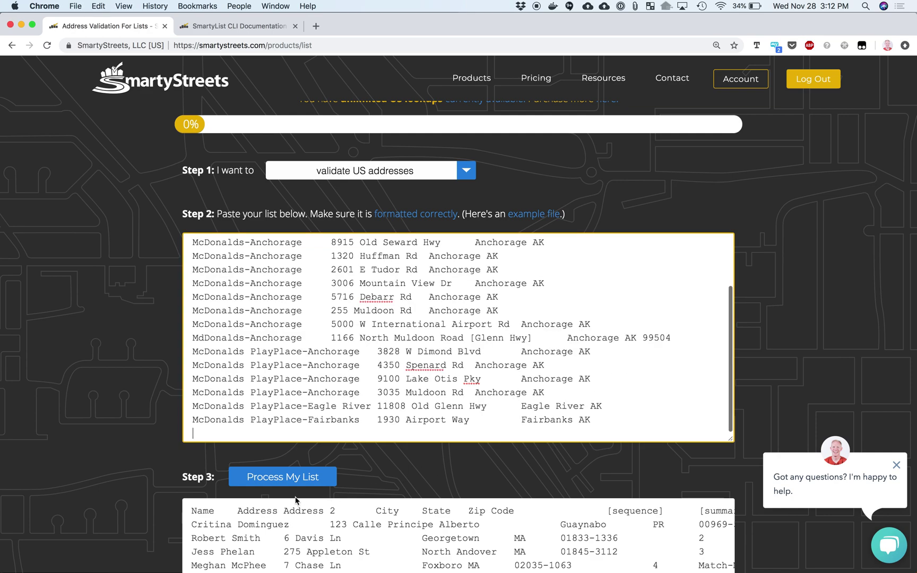
left_click(281, 476)
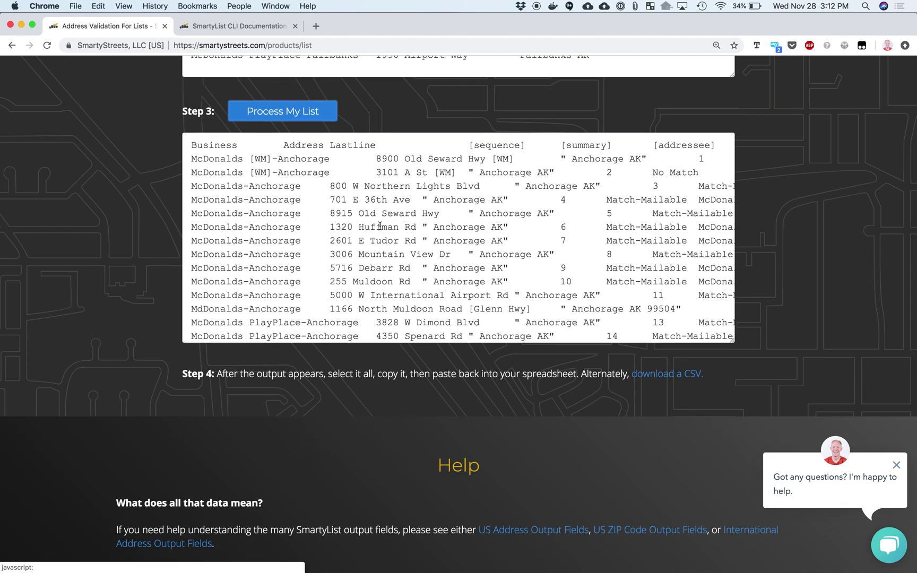
left_click(428, 264)
key("super+a")
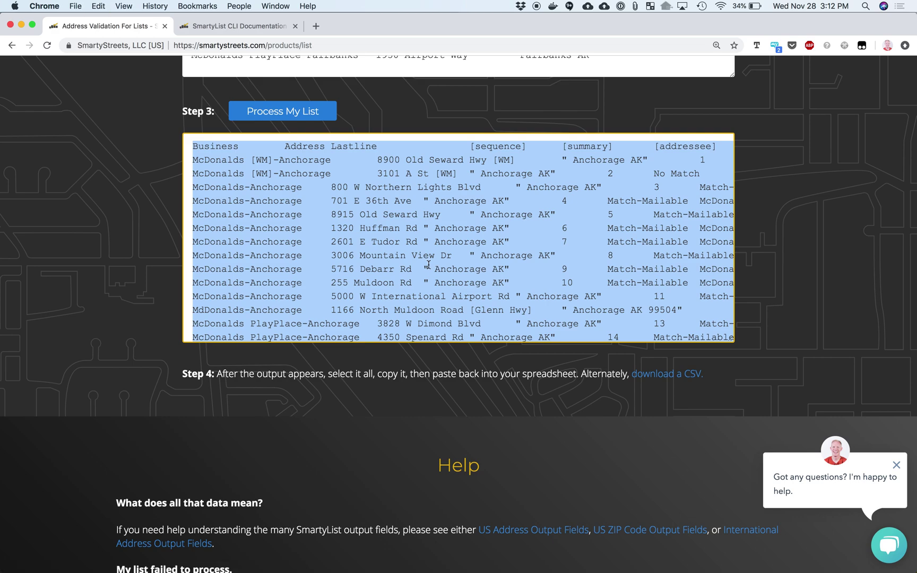
key("super+Tab")
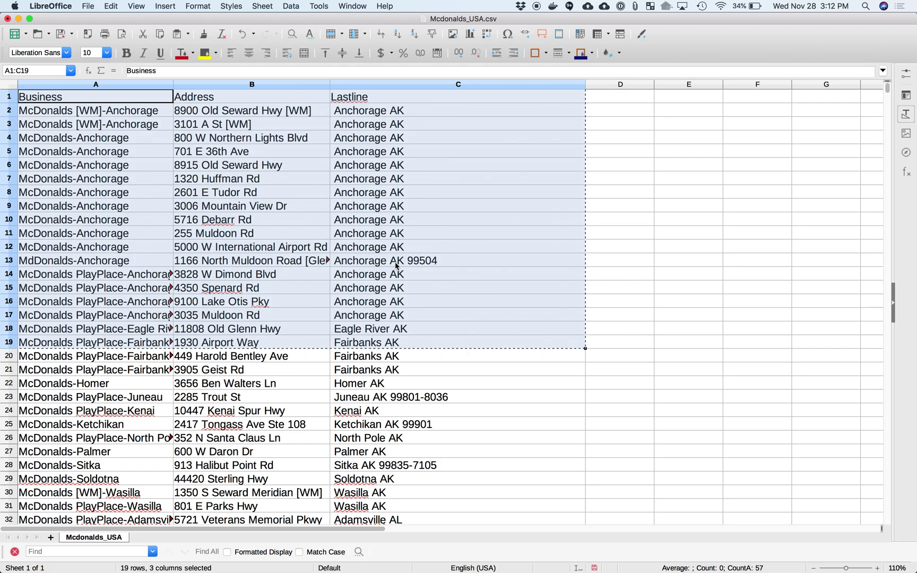
Paste the validated output into the sheet at A1, accepting the tab-separated text import
left_click(148, 101)
key("super+v")
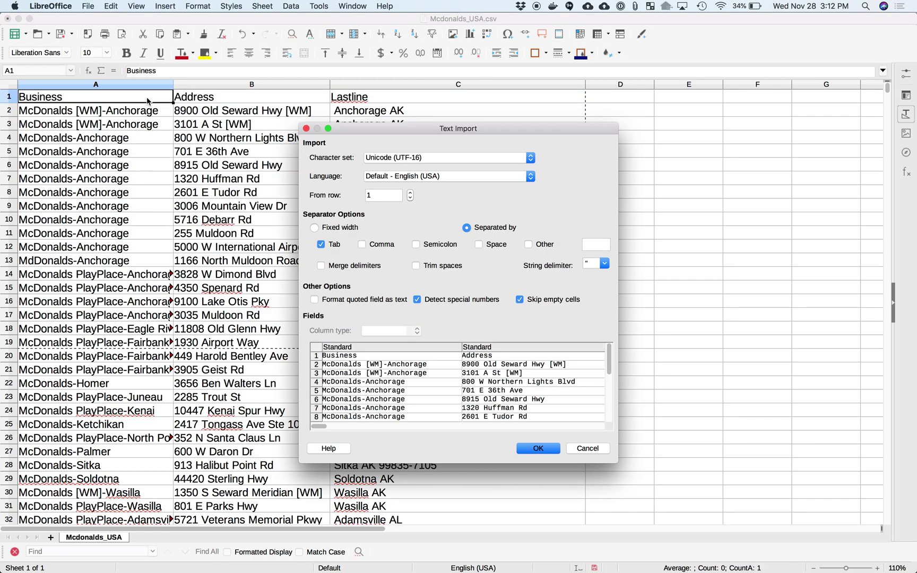
left_click(537, 449)
Select and copy the original input table A1:C19
left_click(621, 205)
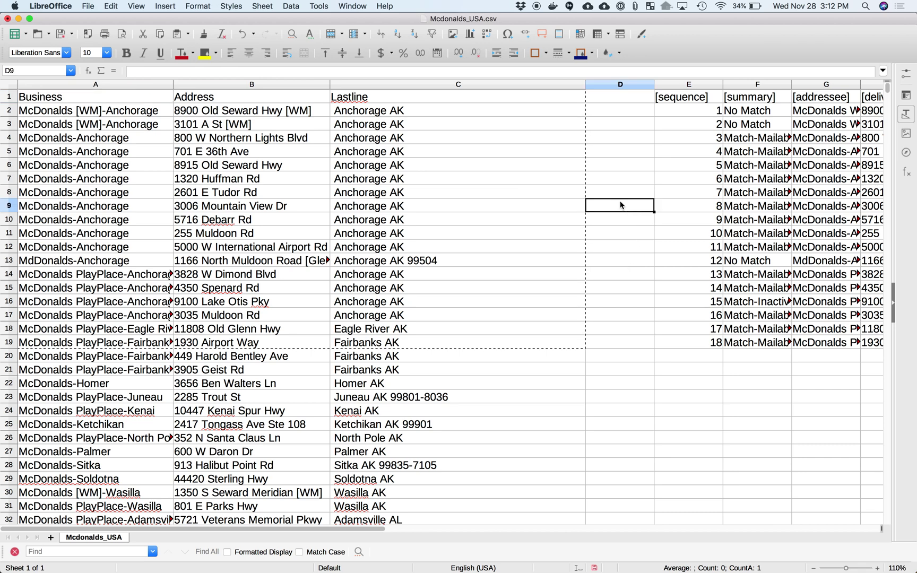
left_click(88, 100)
left_click_drag(87, 99, 460, 339)
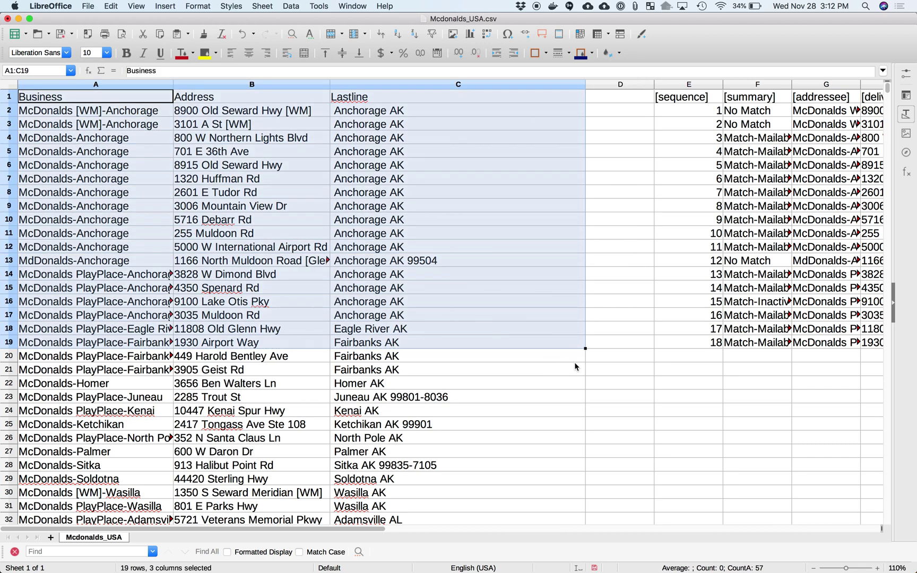
key("ctrl+c")
left_click(602, 370)
left_click(634, 98)
key("Right")
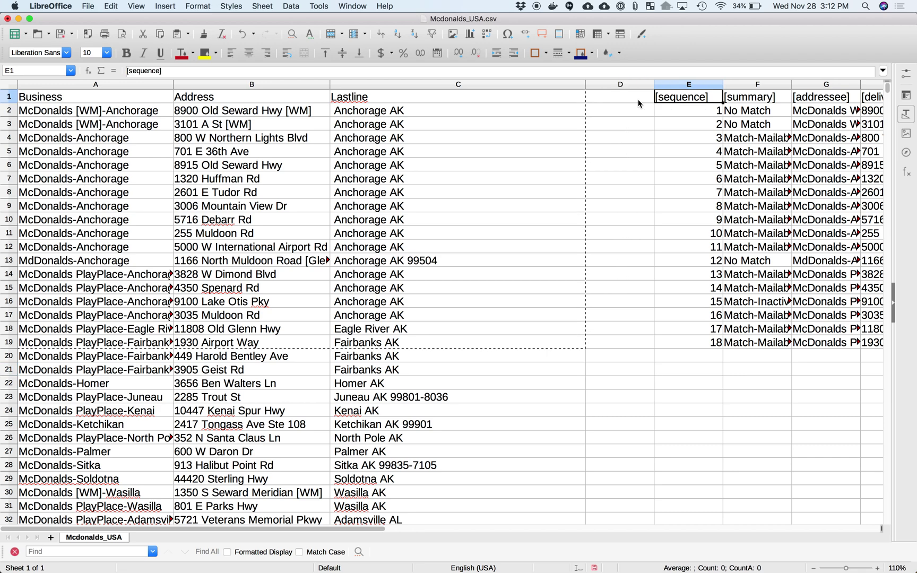
key("Right")
key("Right")
key("Right")
key("Left")
key("Left")
key("Down")
key("Down")
key("Down")
key("Down")
key("Down")
key("Down")
key("Down")
key("Down")
key("Down")
key("Down")
key("Down")
key("Down")
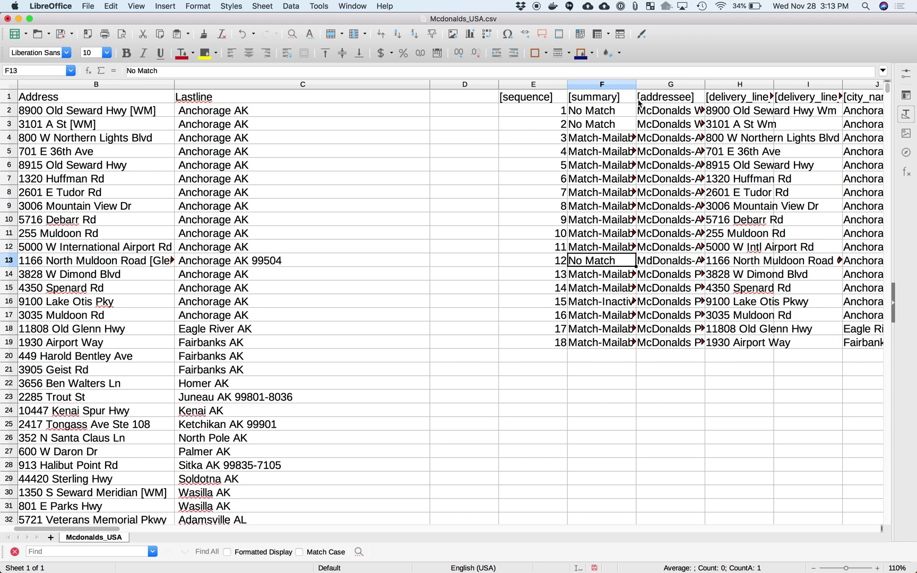
key("Right")
key("Right")
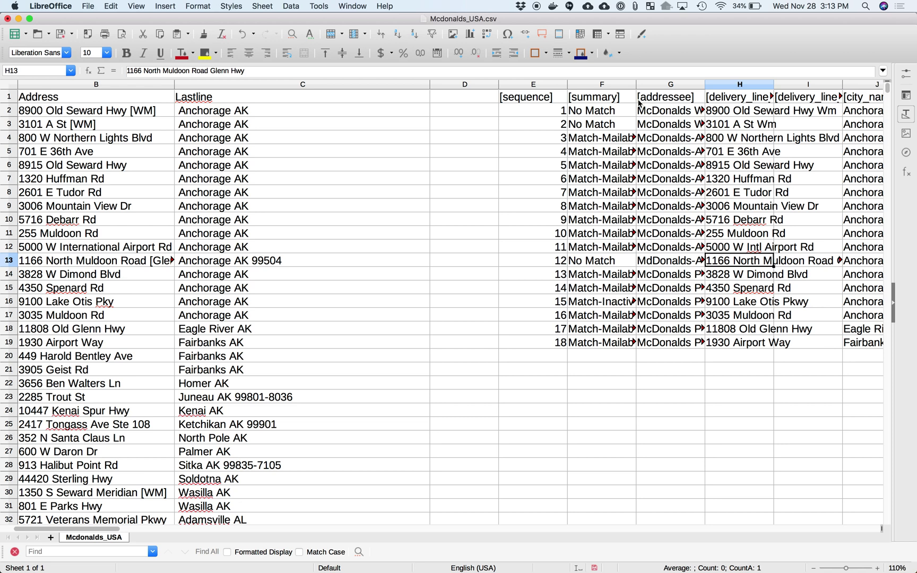
key("Up")
key("Up")
key("Up")
key("Up")
key("Up")
key("Up")
key("Up")
key("Up")
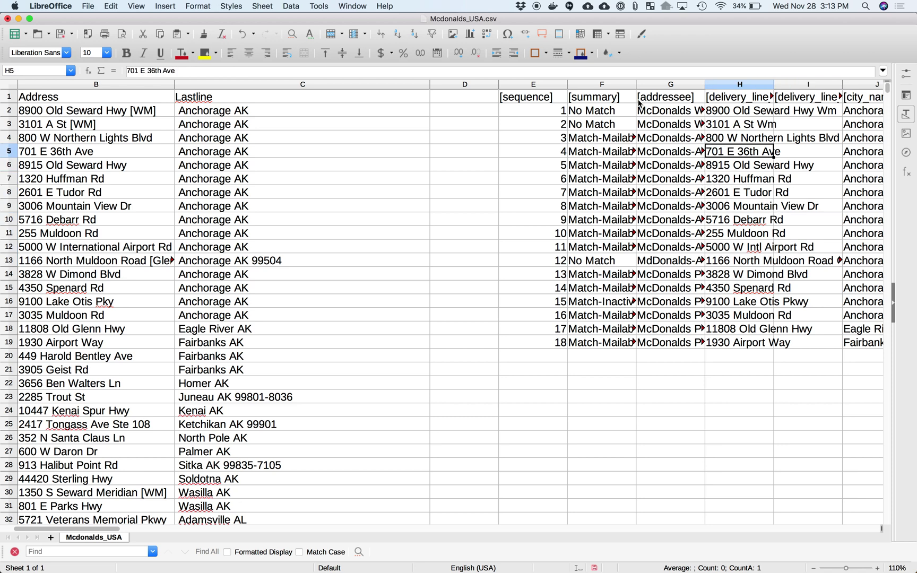
key("Up")
key("Up")
key("Up")
Check notes and rdi for unmatched row 2, row 3's empty ZIP, and compare original versus standardized addresses in rows 4 and 9
key("Right")
key("Right")
key("Right")
key("Right")
key("Right")
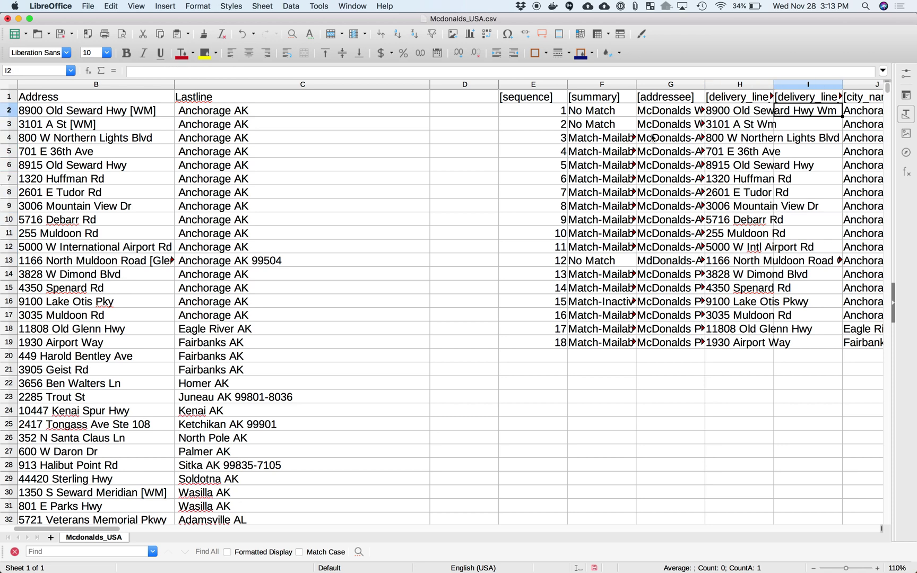
key("Right")
key("Right")
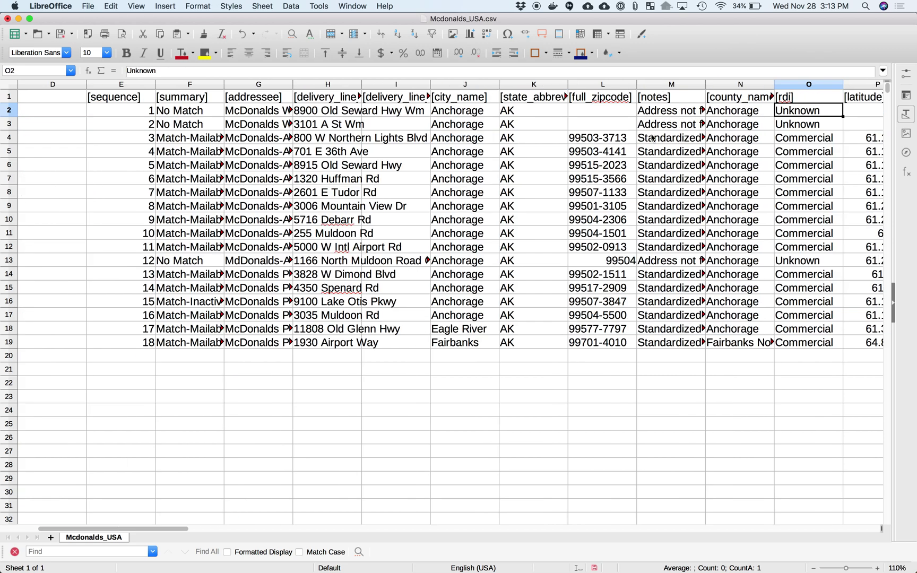
key("Left")
key("Left")
key("Down")
key("Left")
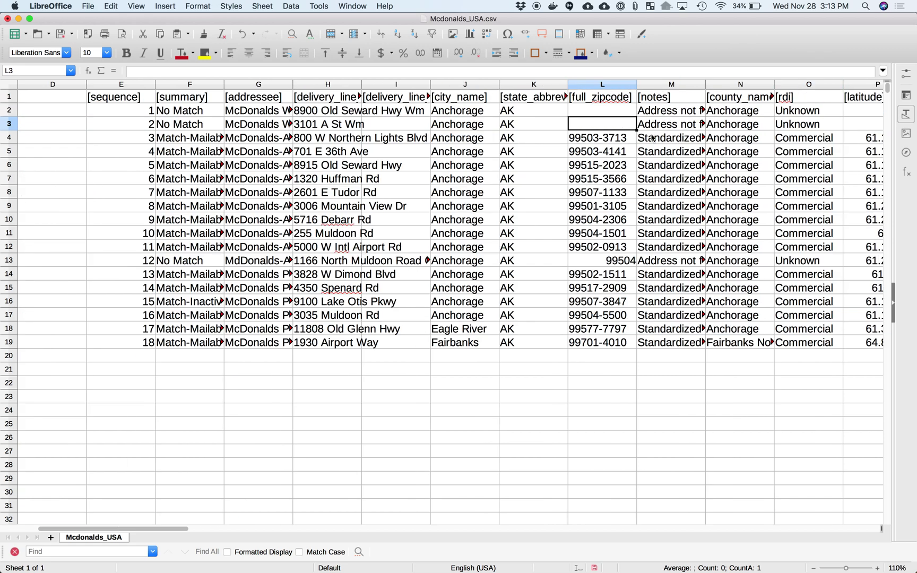
key("Left")
key("Down")
key("Left")
key("Left")
key("Left")
key("Left")
key("Left")
key("Left")
key("Left")
key("Left")
key("Left")
key("Left")
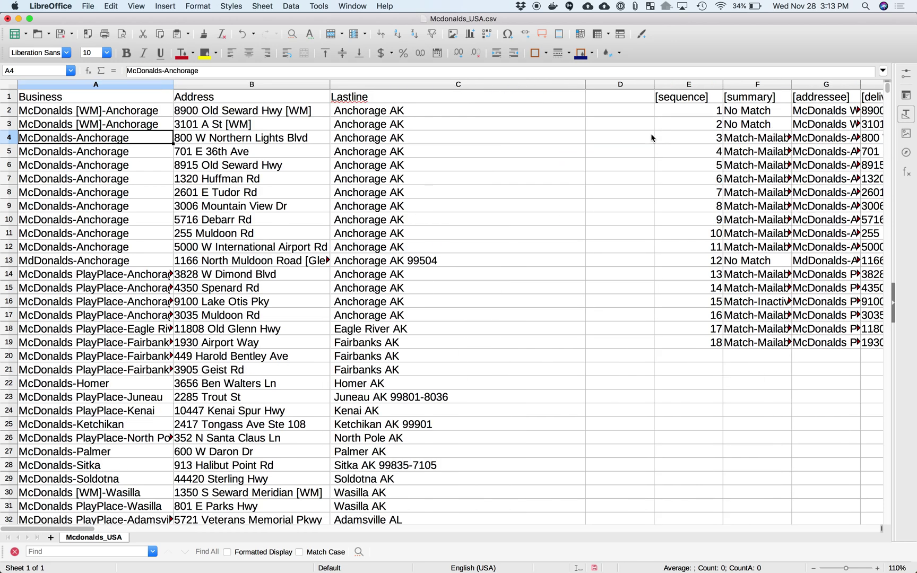
key("Right")
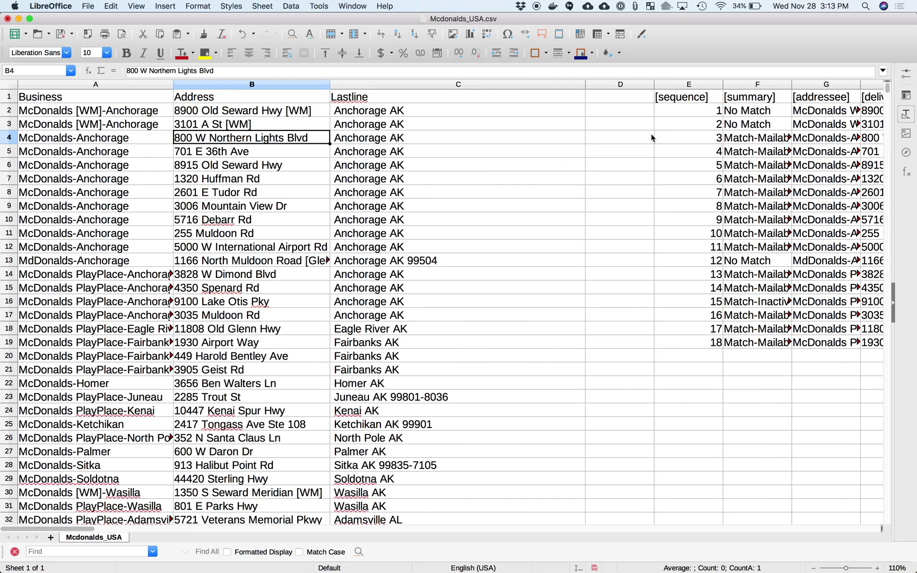
key("Down")
key("Down")
key("Down")
key("Down")
key("Down")
key("Right")
key("Right")
key("Right")
key("Right")
key("Right")
key("Right")
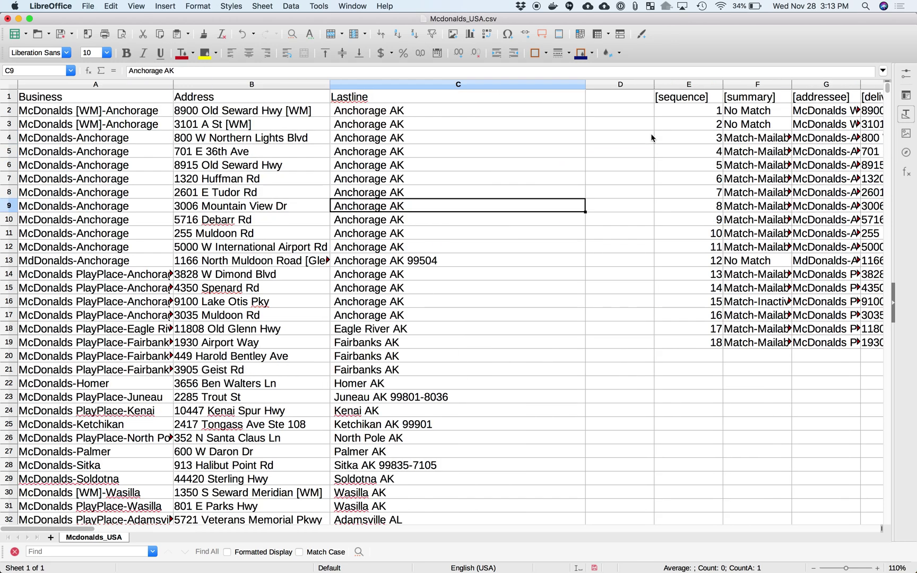
Inspect row 7's Match-Mailable fields: full ZIP, notes, county, rdi, latitude, longitude, carrier route, time zone, and street components like Muldoon
left_click(618, 179)
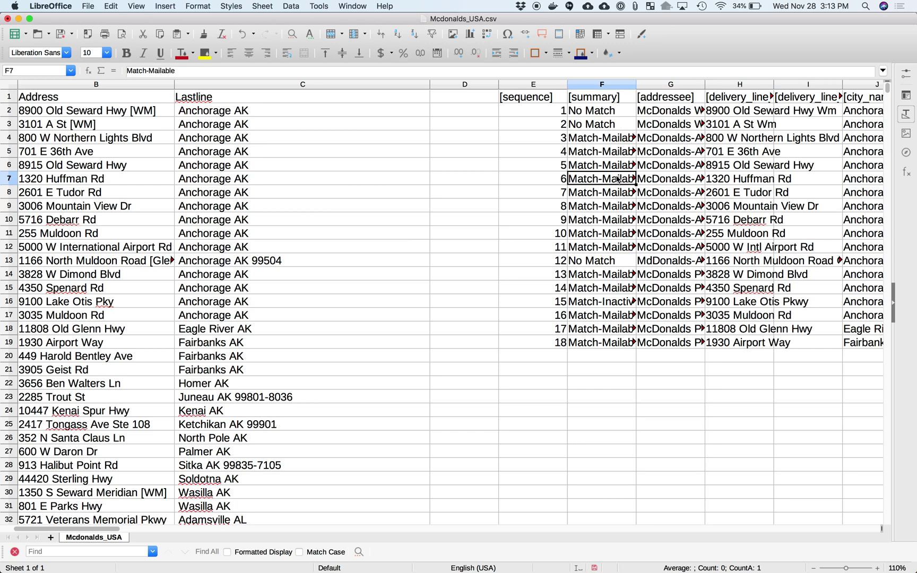
key("Right")
key("Right")
key("Right")
key("Right")
key("Right")
key("Right")
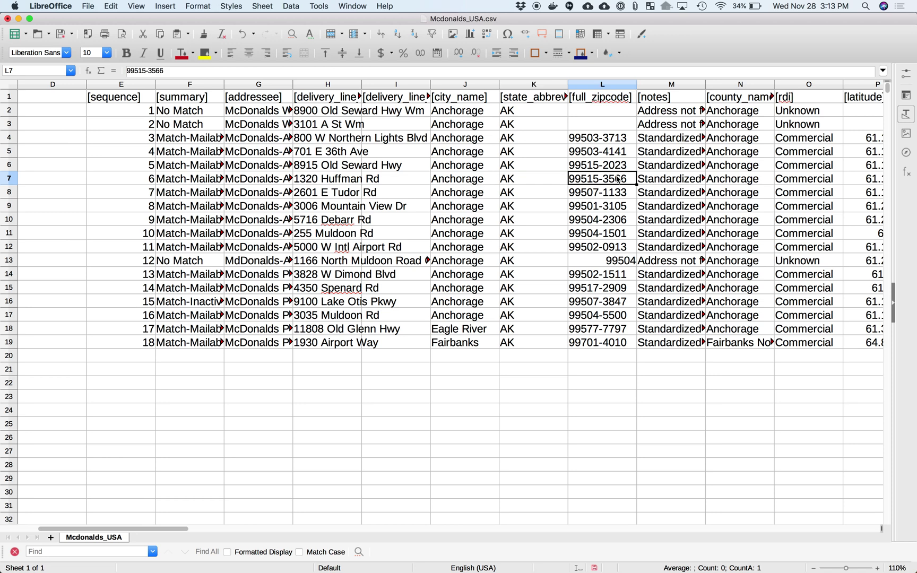
left_click(671, 182)
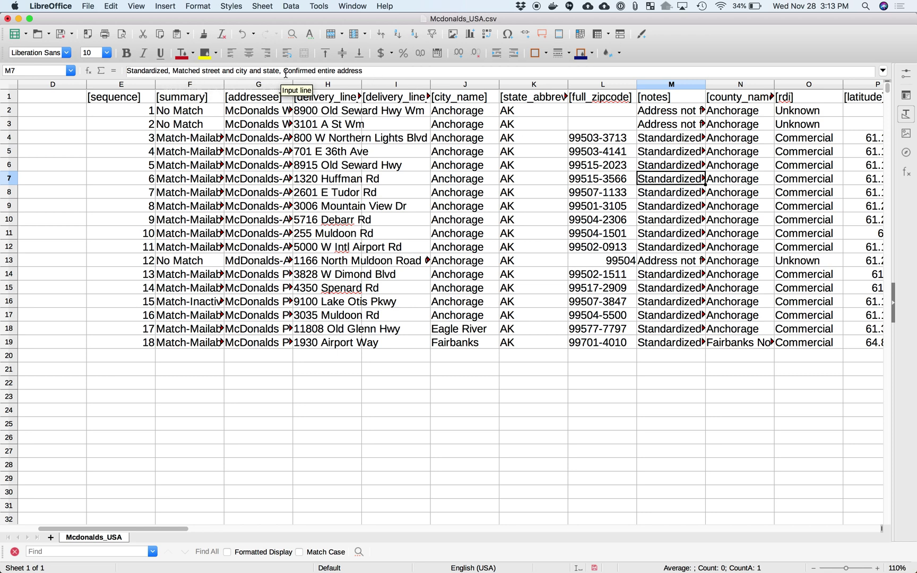
key("Right")
key("Right")
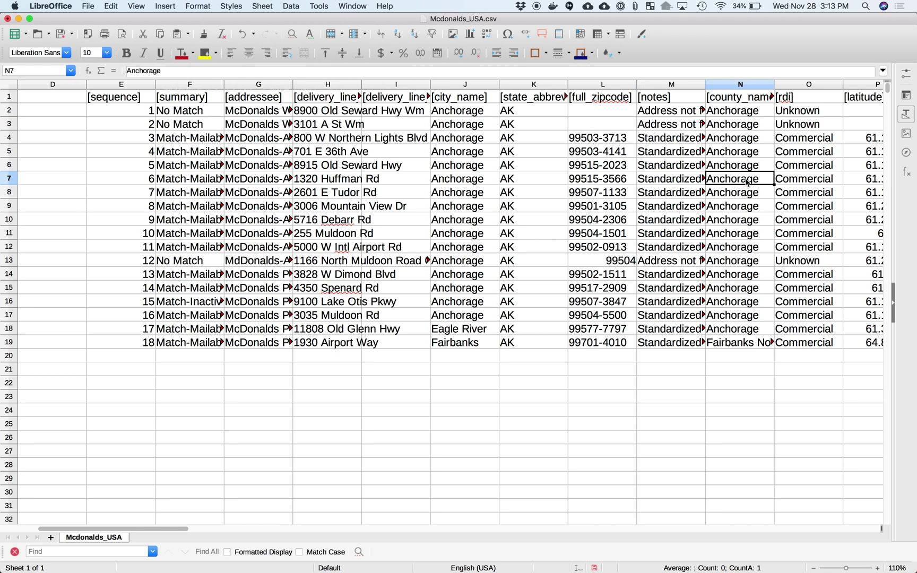
scroll(748, 183, "right", 1)
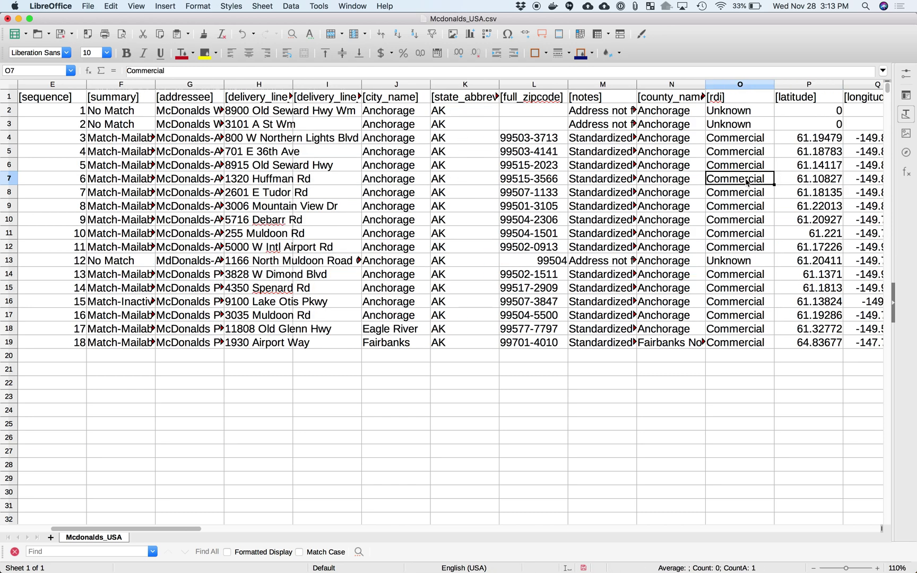
key("Right")
key("Right")
scroll(747, 183, "right", 2)
key("Right")
key("Right")
key("Right")
key("Right")
key("Right")
key("Right")
key("Right")
key("Right")
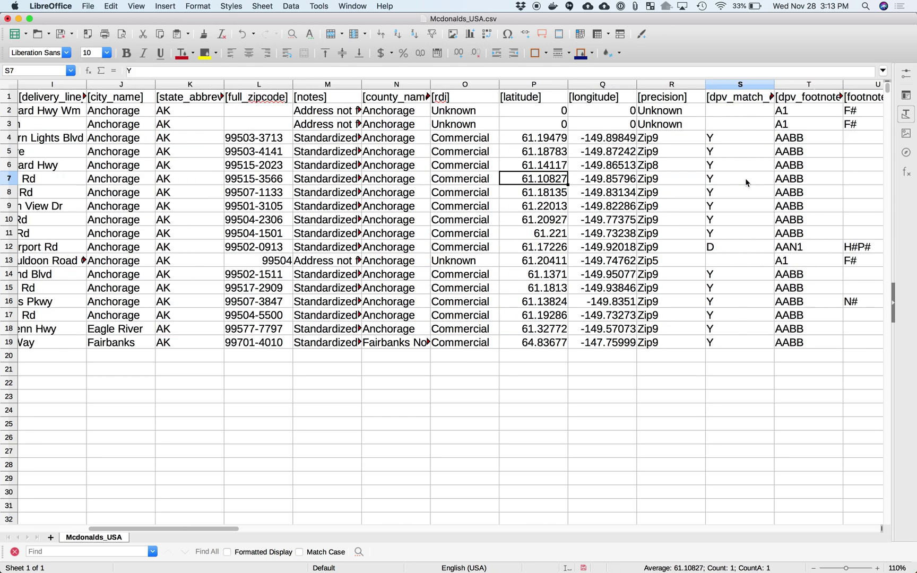
key("Right")
key("Right")
key("Right")
key("Right")
key("Right")
key("Right")
key("Right")
key("Right")
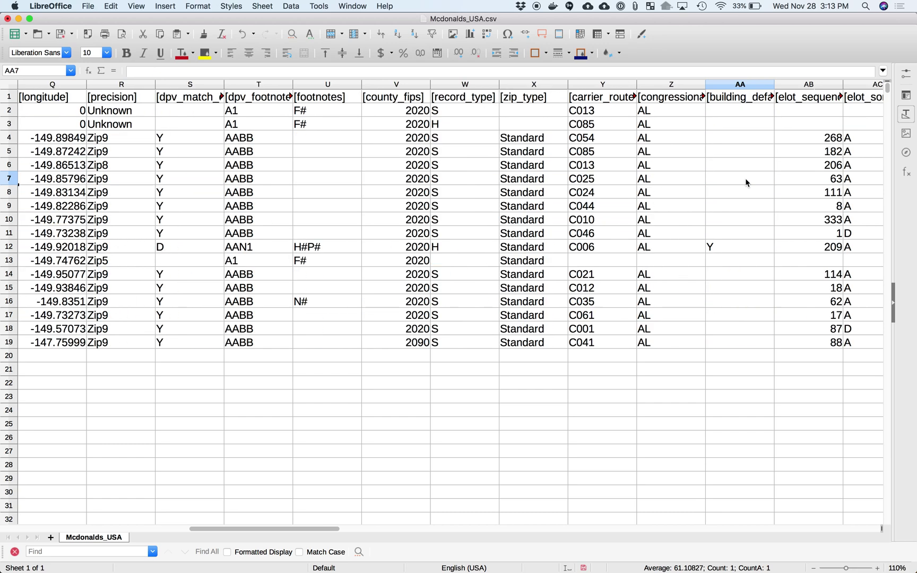
key("Right")
key("Right")
key("Right")
key("Right")
key("Right")
key("Right")
key("Right")
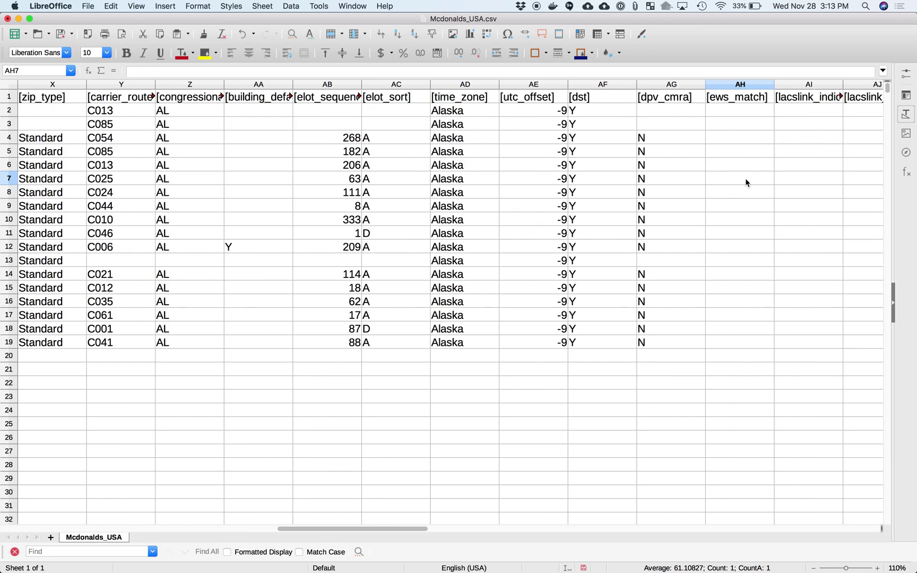
key("Right")
key("Right")
key("Right")
key("Right")
key("Right")
key("Right")
key("Right")
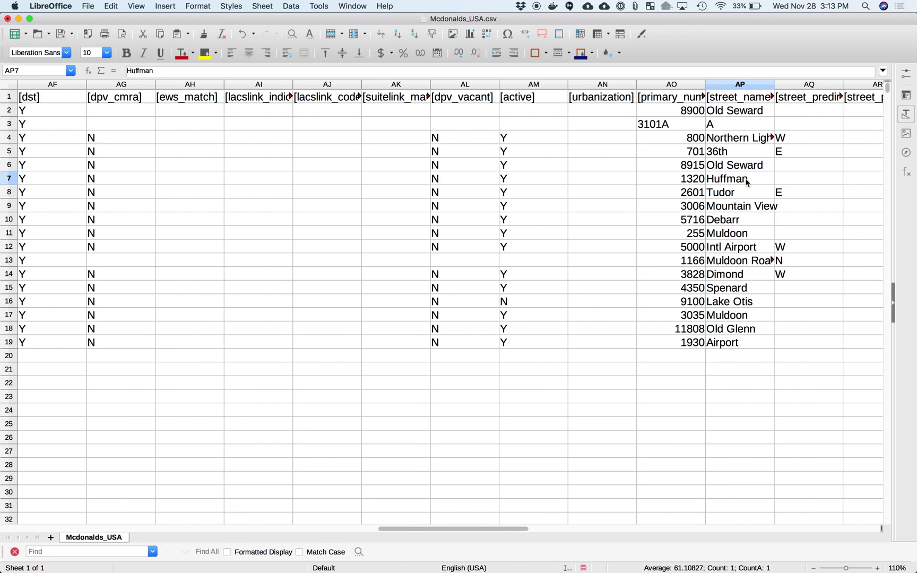
left_click(498, 314)
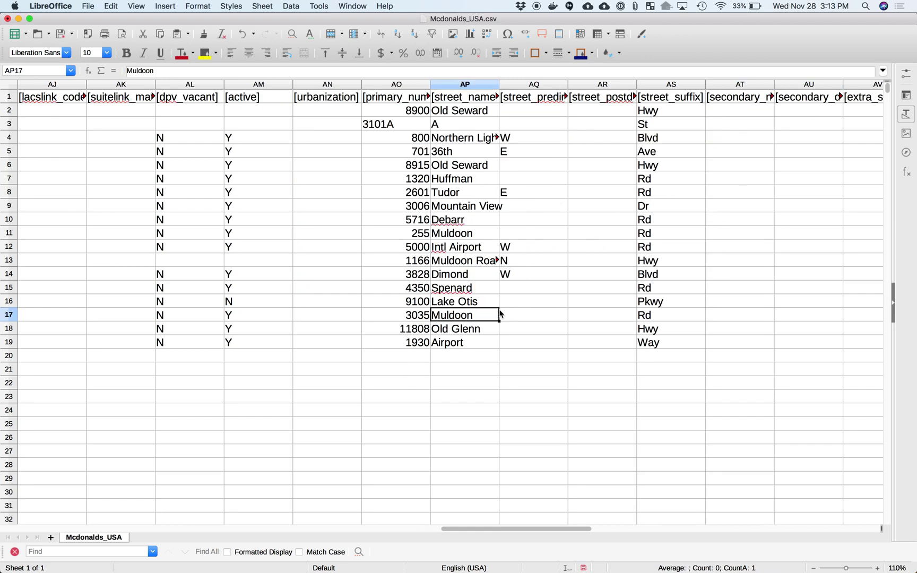
Close Mcdonalds_USA.csv without saving, return to the SmartyList CLI docs, and open the US Address output fields reference
key("super+w")
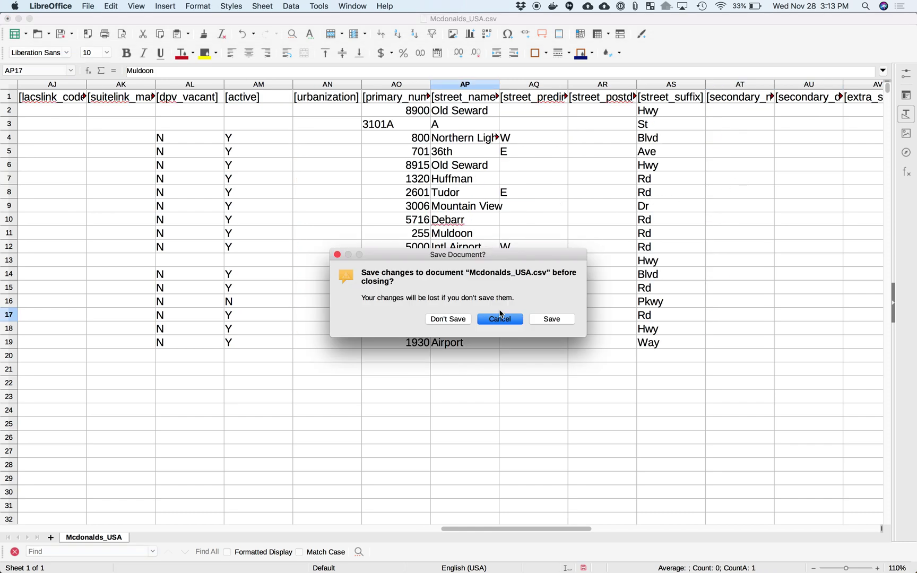
left_click(445, 318)
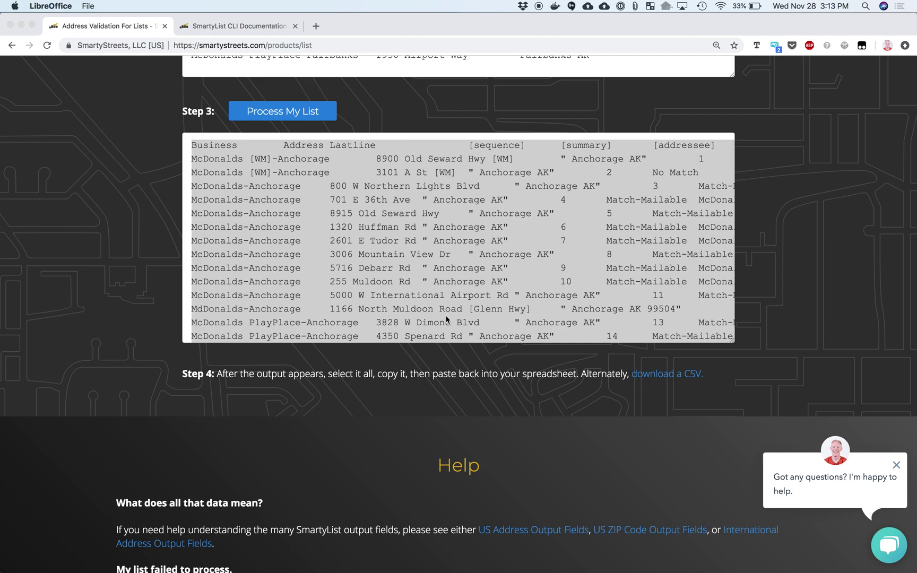
scroll(165, 318, "up", 15)
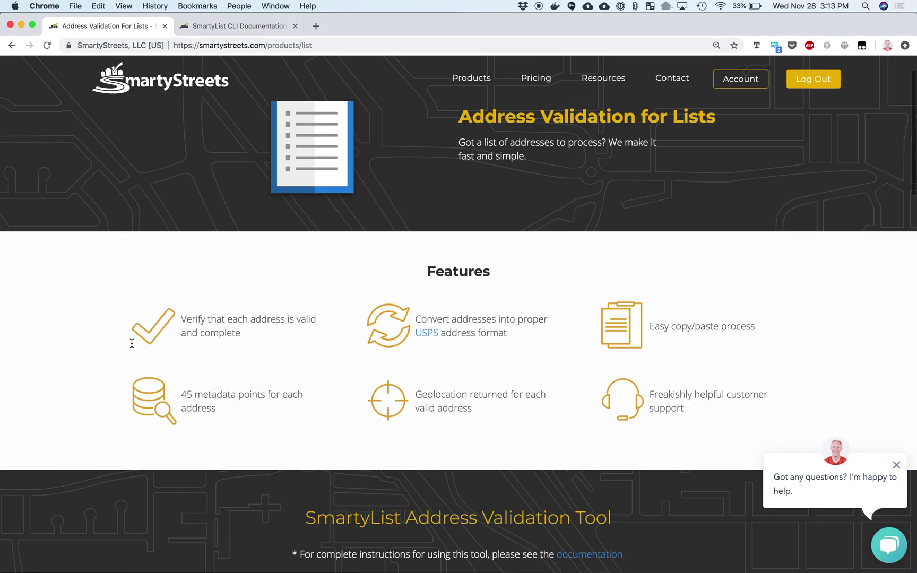
left_click(224, 26)
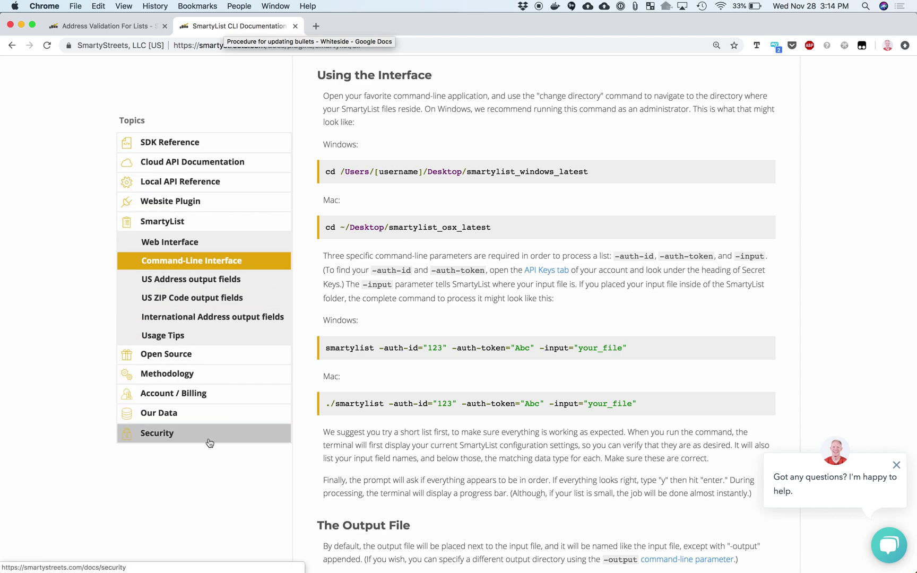
left_click(896, 466)
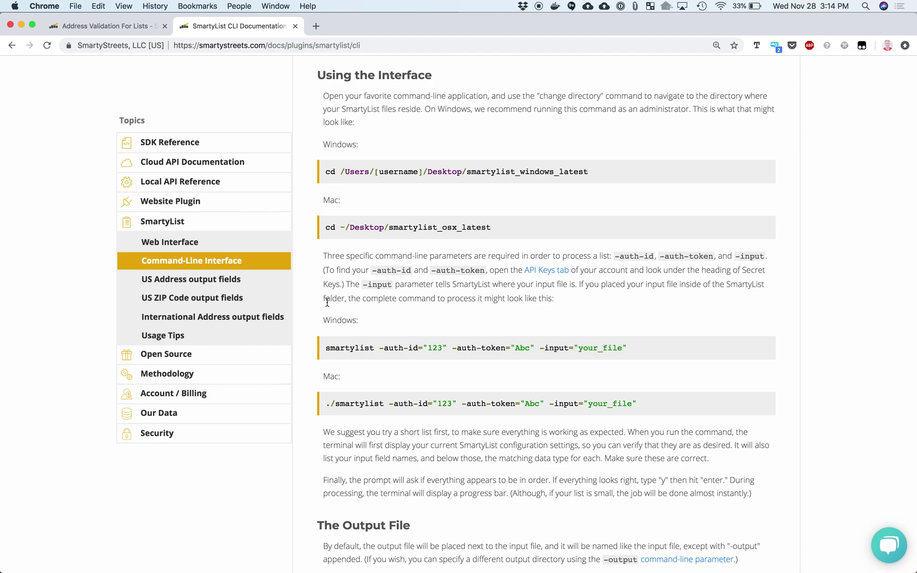
left_click(202, 283)
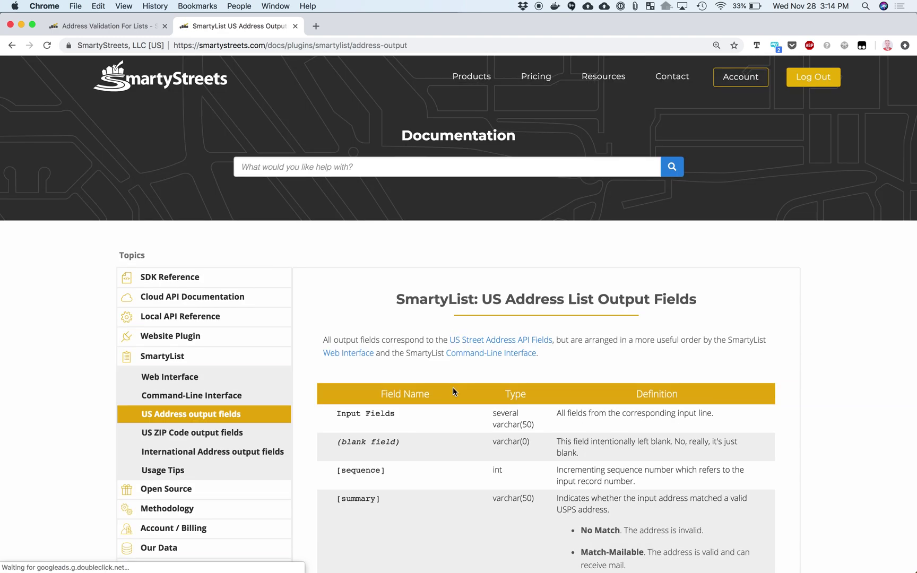
Scroll through the SmartyList International Address output fields table, then open Cloud API Documentation
scroll(453, 391, "down", 5)
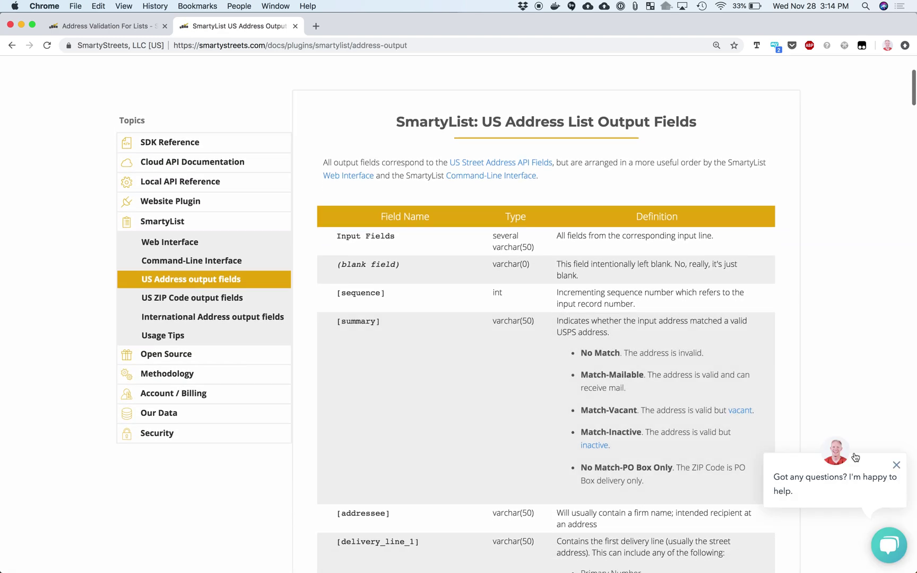
left_click(896, 465)
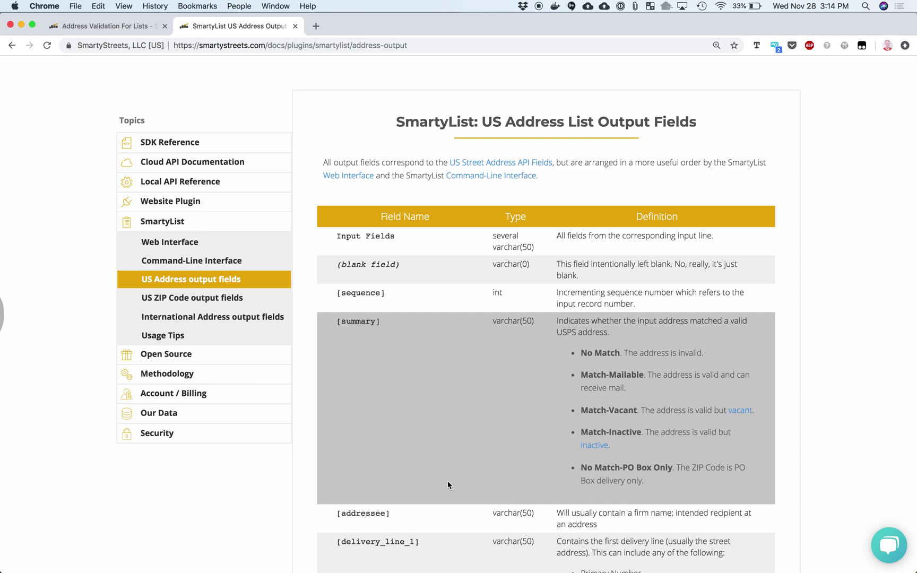
left_click(214, 320)
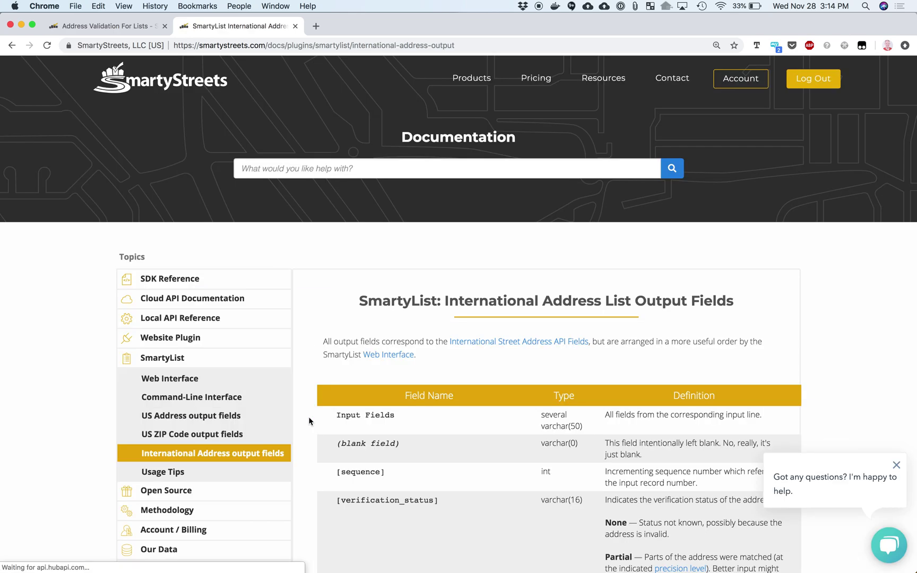
scroll(310, 420, "down", 3)
scroll(310, 421, "down", 15)
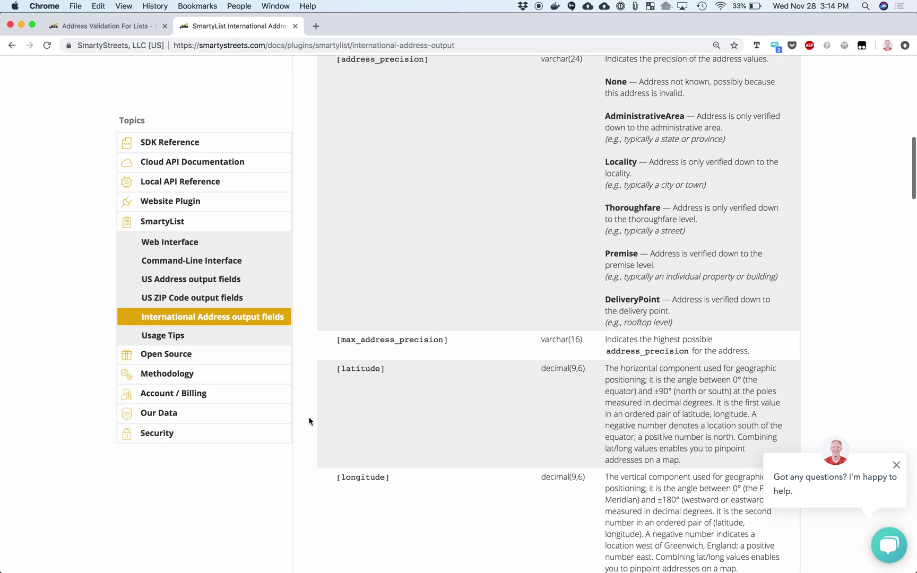
scroll(310, 421, "down", 4)
scroll(310, 421, "up", 2)
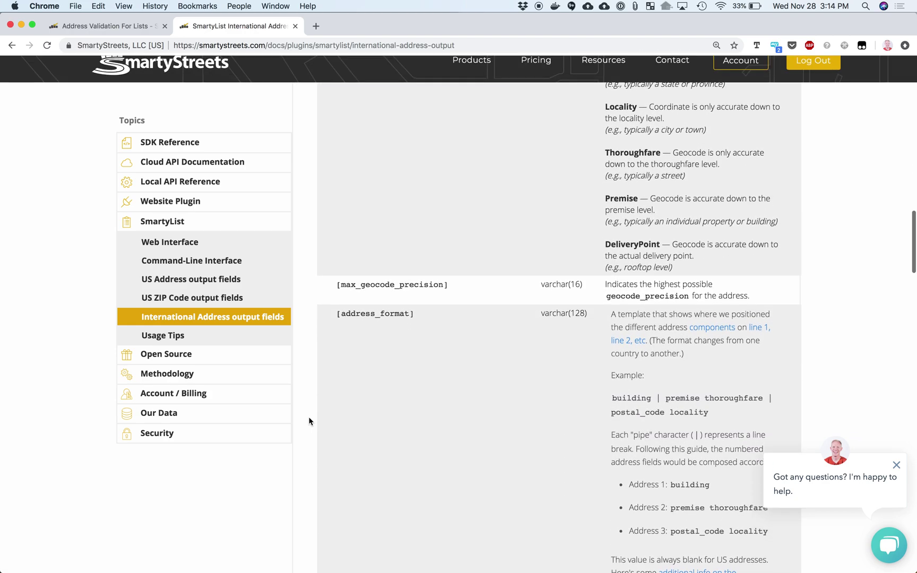
scroll(309, 421, "down", 6)
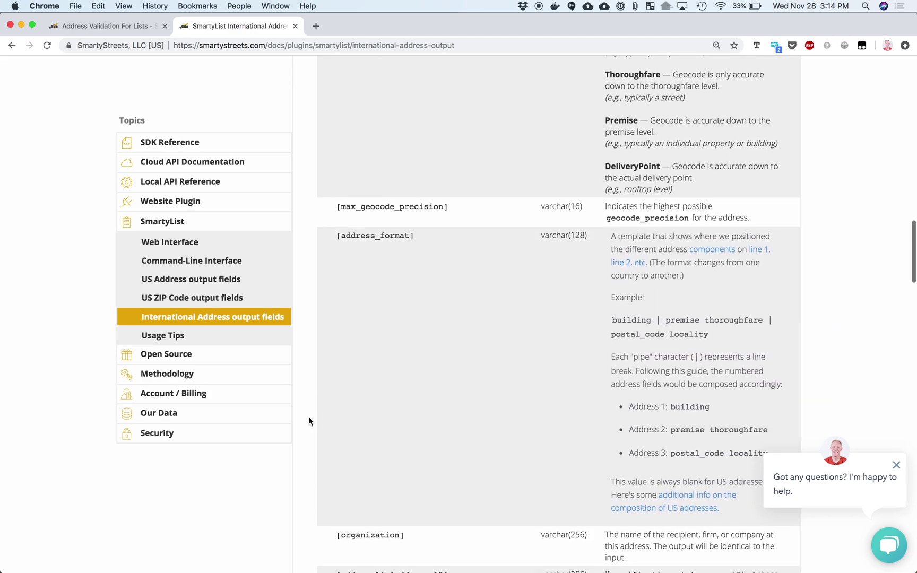
scroll(310, 420, "down", 12)
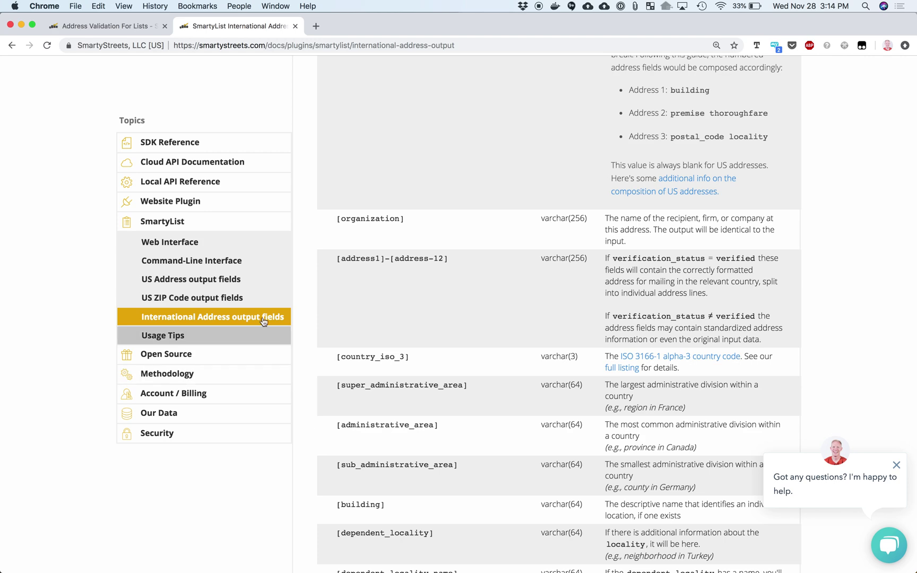
left_click(193, 163)
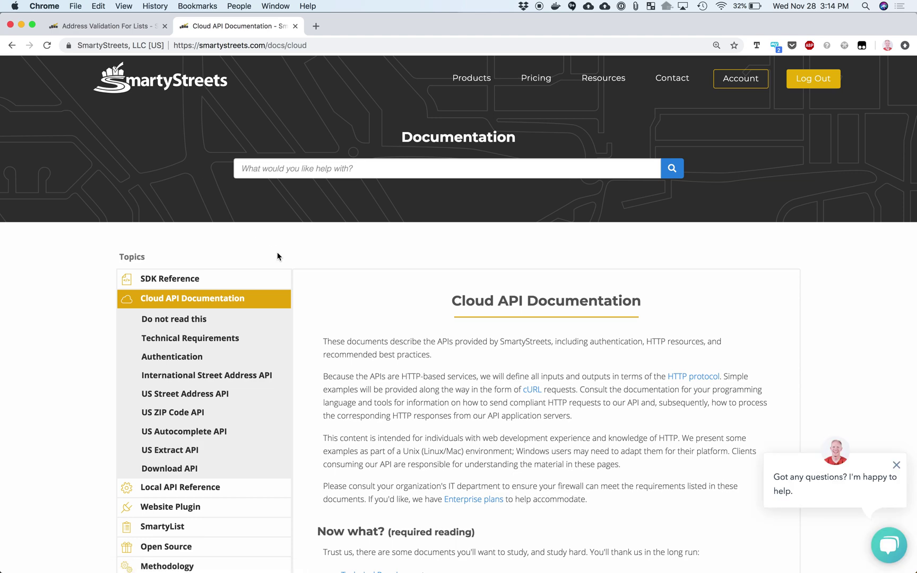
Open the API best practices page, 'Do not read this'
scroll(376, 447, "down", 5)
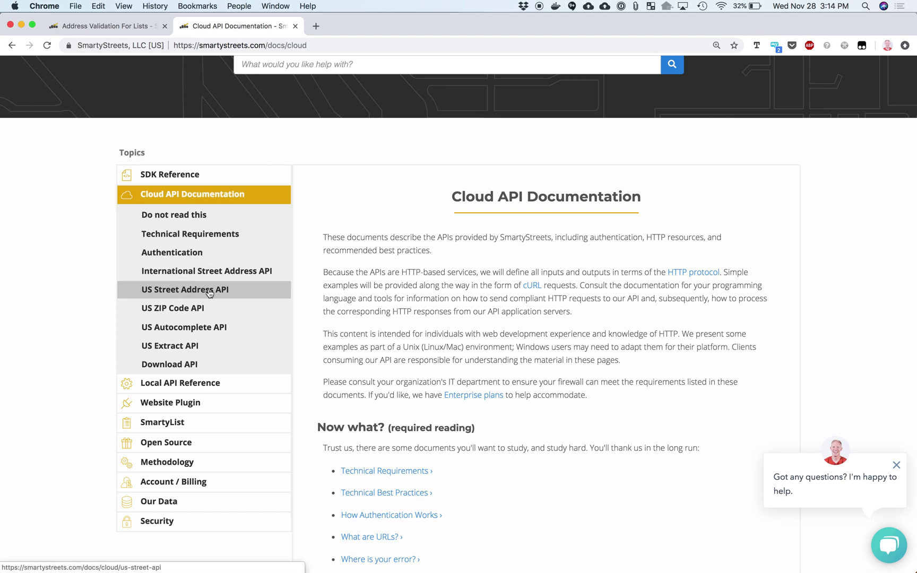
left_click(199, 215)
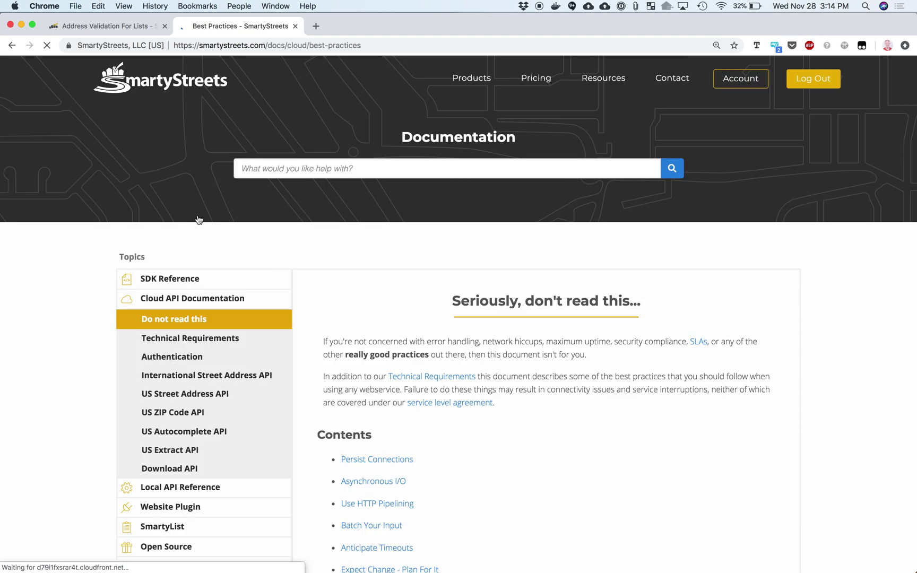
scroll(372, 466, "down", 3)
scroll(373, 461, "up", 2)
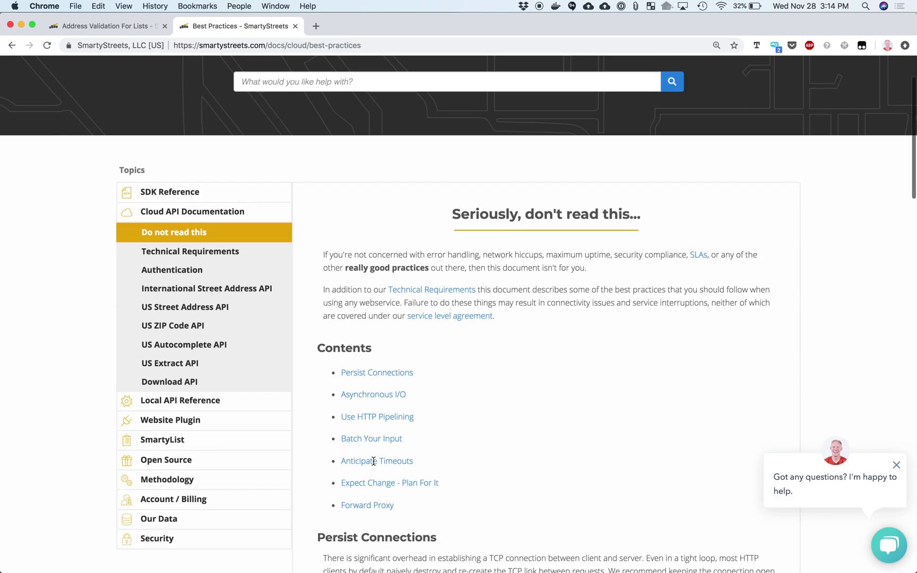
Read the US Street Address API docs through URL composition, input fields and response status codes
left_click(186, 309)
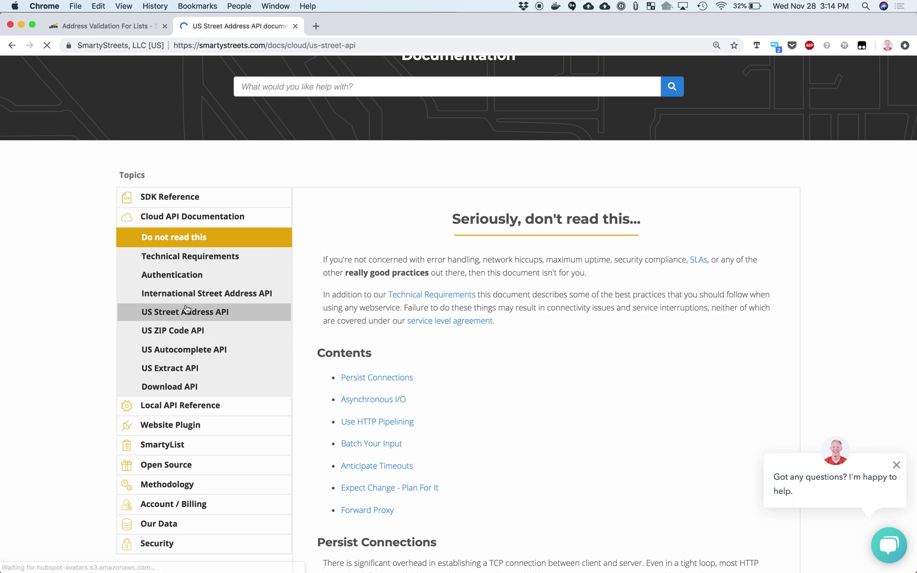
scroll(341, 421, "down", 3)
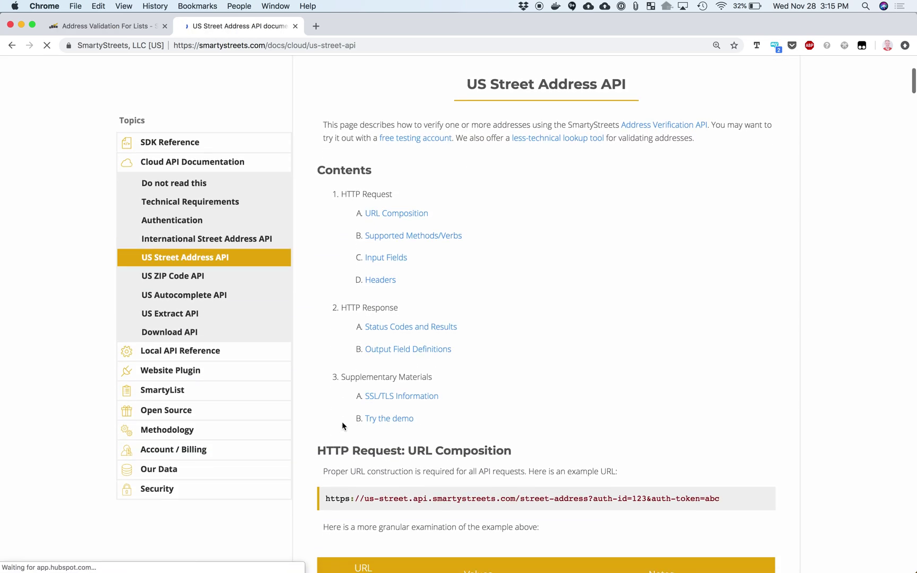
scroll(342, 421, "down", 3)
scroll(342, 421, "down", 1)
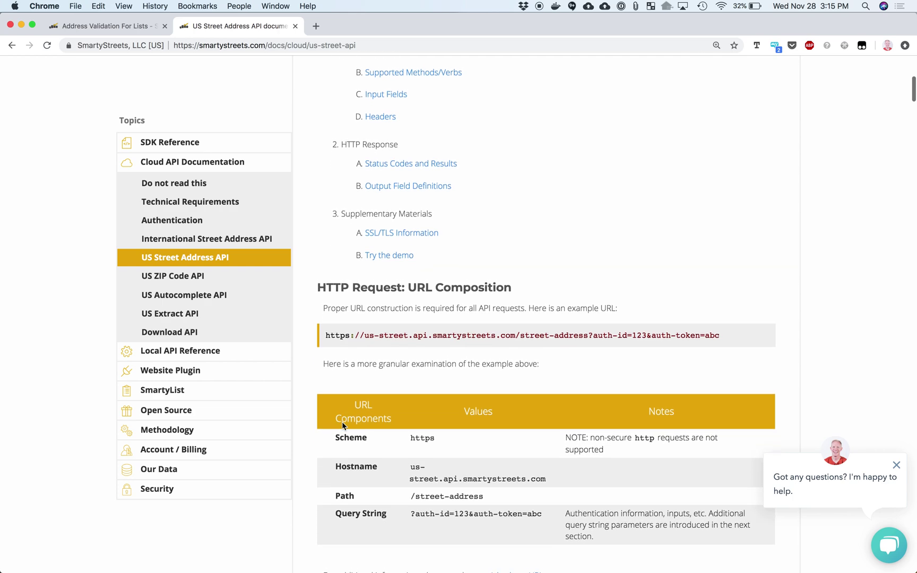
scroll(342, 421, "down", 1)
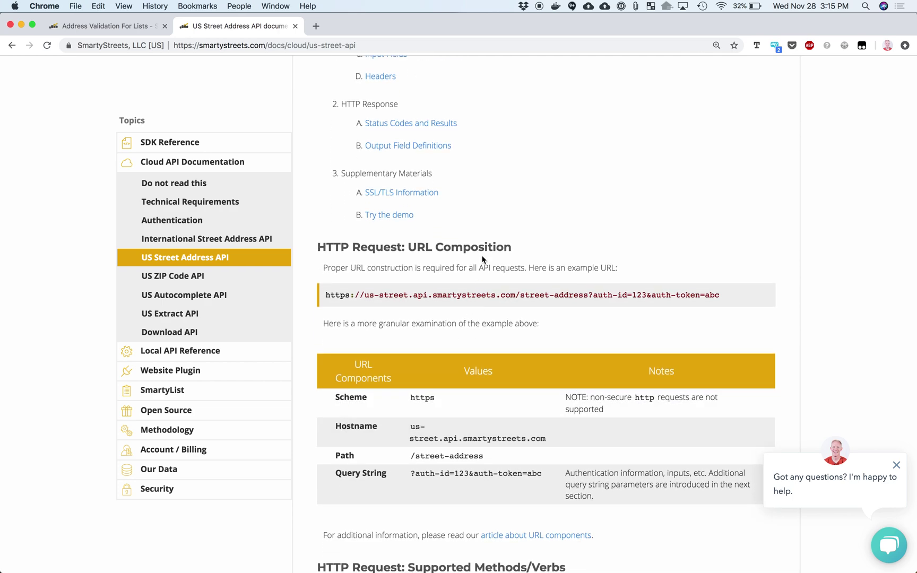
scroll(482, 260, "down", 10)
scroll(482, 260, "down", 2)
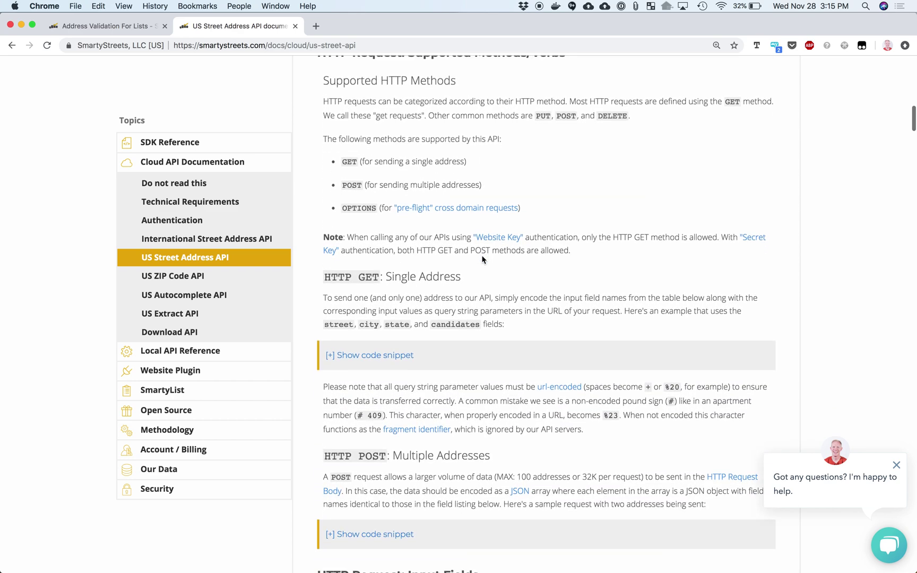
scroll(489, 294, "down", 2)
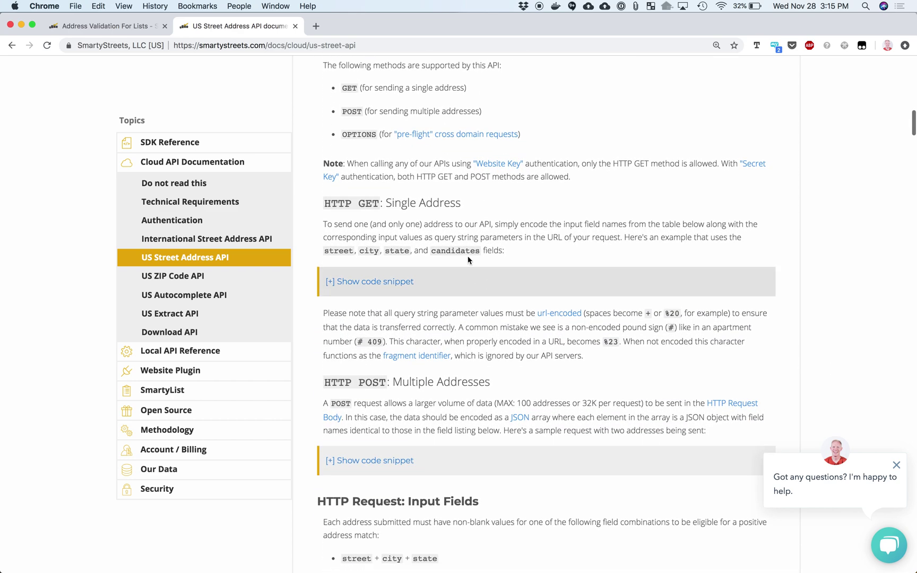
scroll(452, 399, "down", 10)
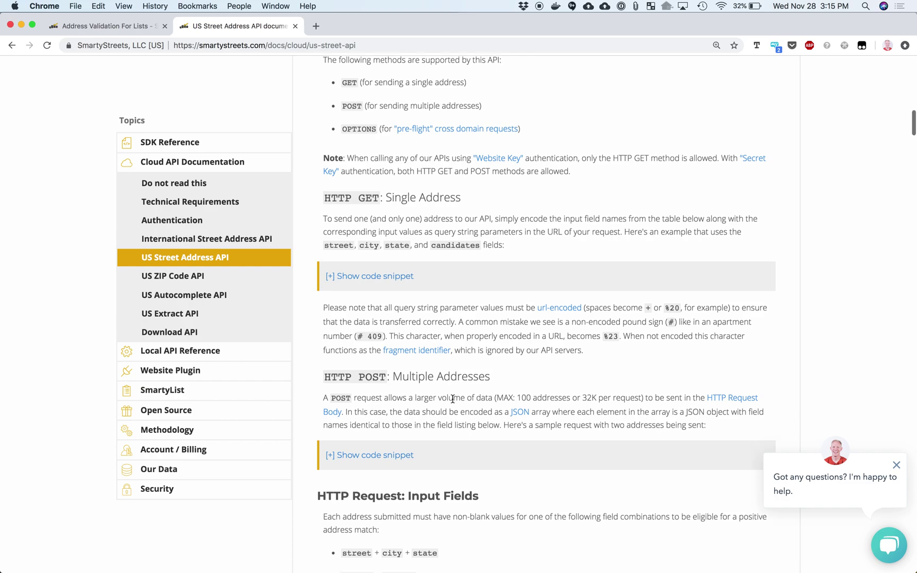
scroll(453, 398, "down", 15)
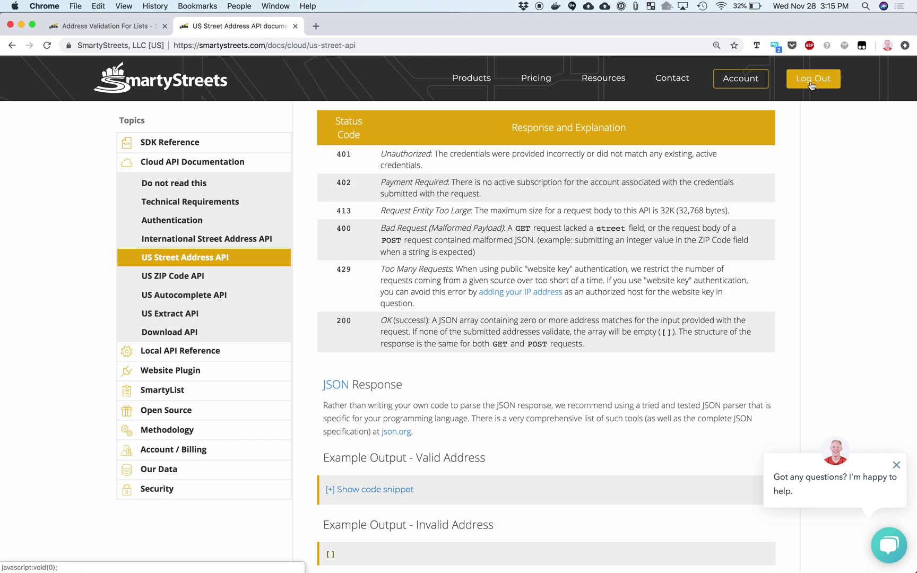
Open Account > Tools and scroll down to US Address Extraction
left_click(741, 80)
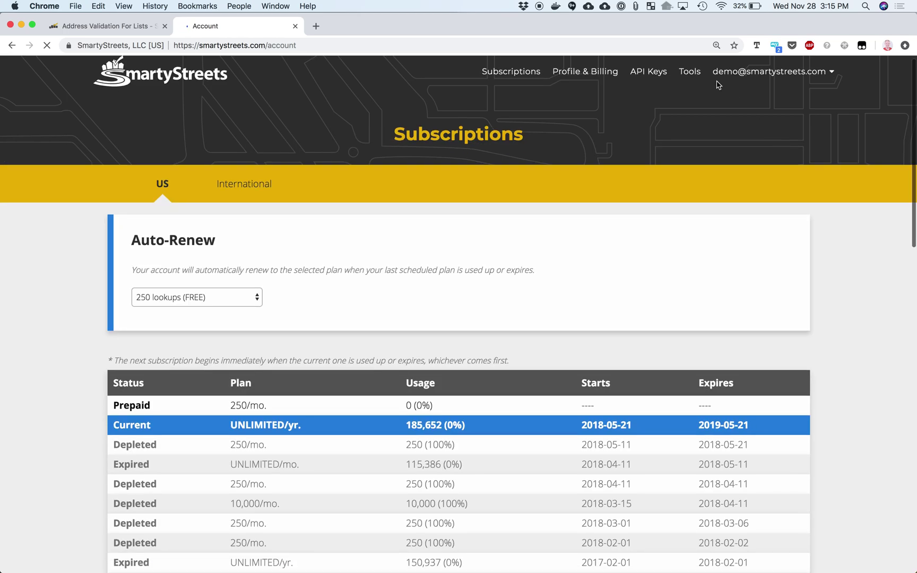
left_click(696, 77)
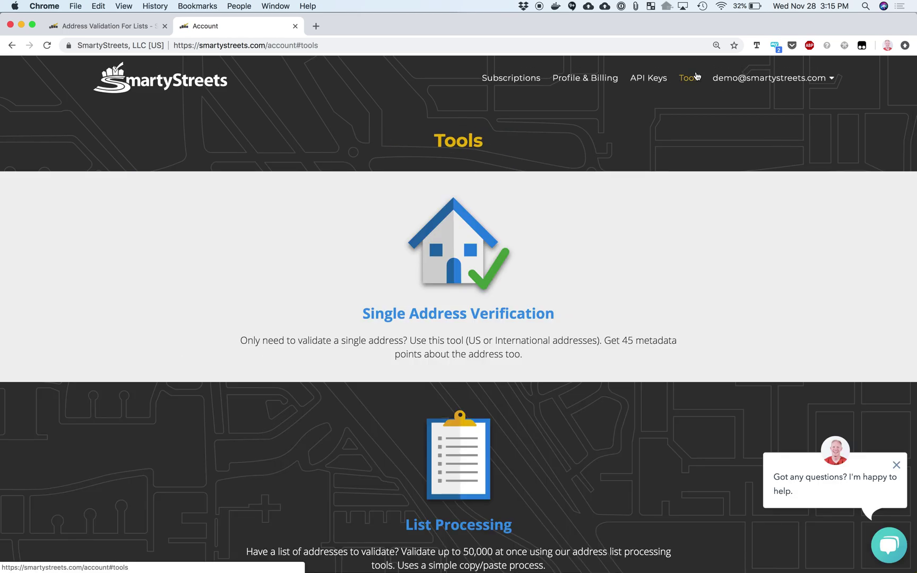
scroll(497, 352, "down", 8)
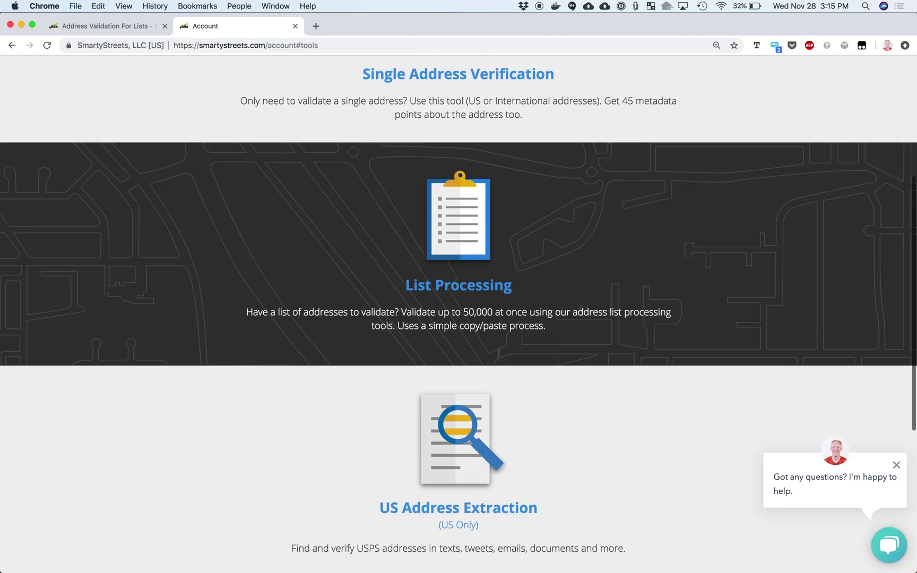
Open US Address Extraction and load the sample text with addresses embedded in URLs
left_click(461, 304)
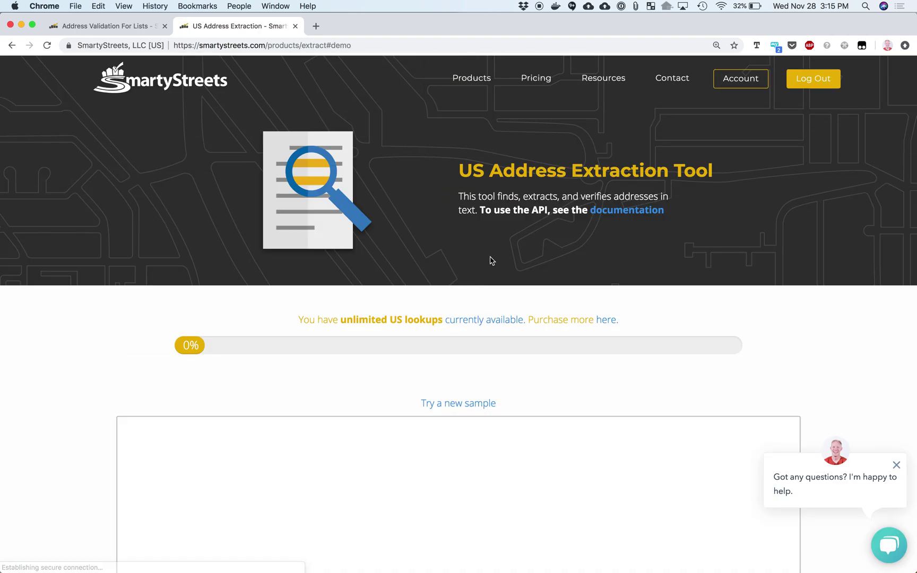
scroll(530, 244, "down", 2)
scroll(530, 241, "down", 3)
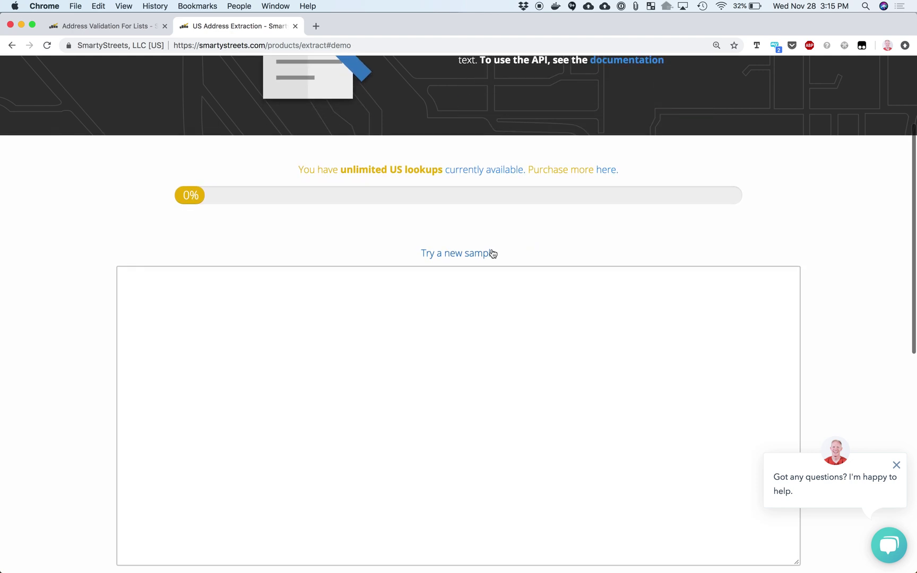
left_click(475, 254)
left_click(82, 296)
scroll(82, 299, "down", 2)
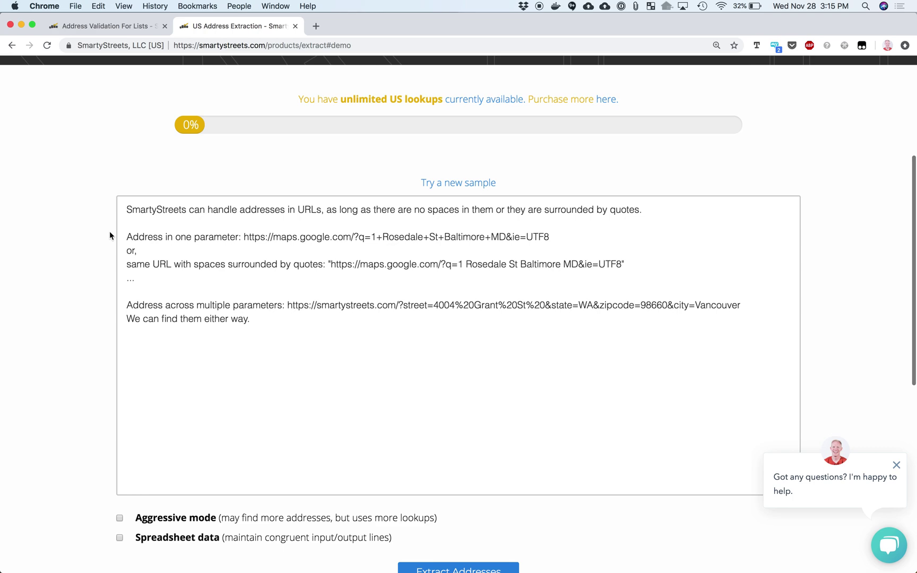
Select both Google Maps URLs in the sample and extract the addresses found
left_click(127, 216)
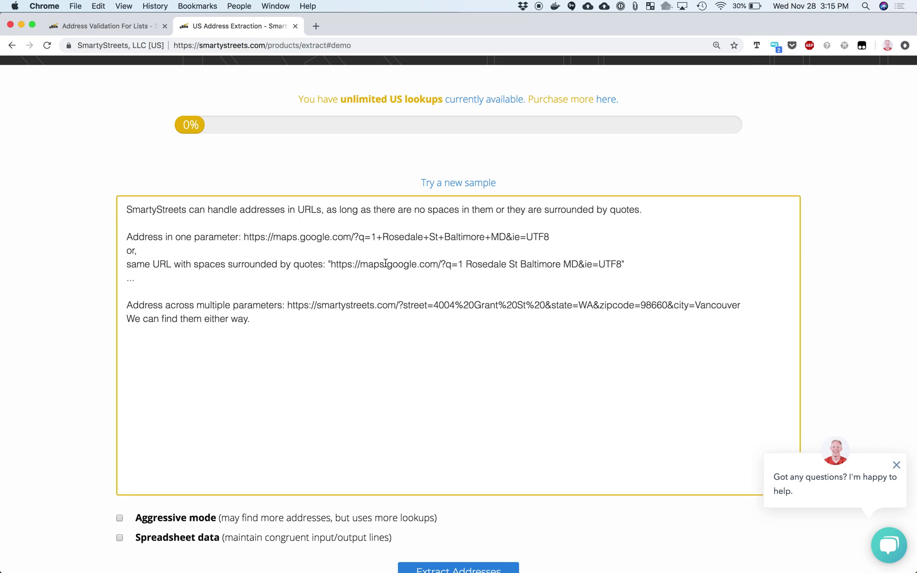
left_click(557, 236)
left_click(625, 265)
left_click_drag(626, 265, 243, 232)
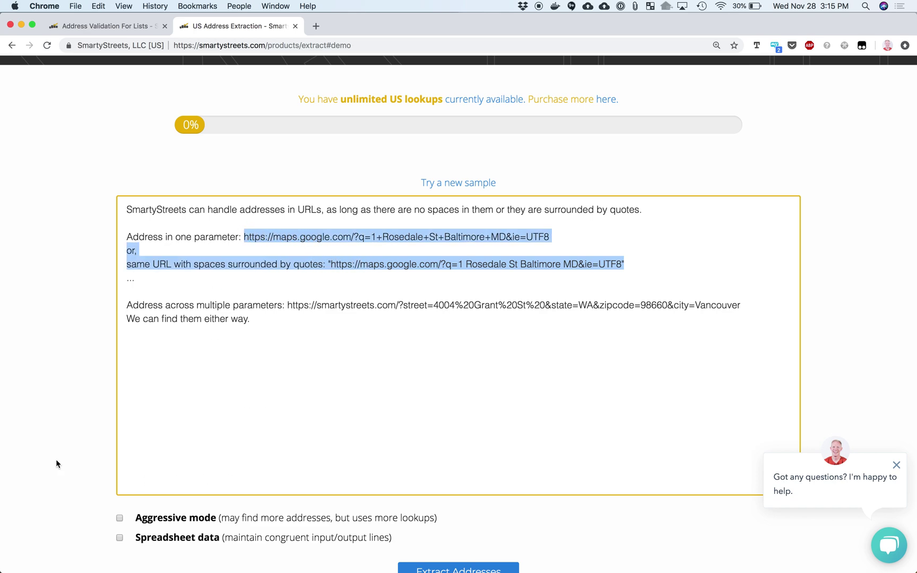
scroll(56, 463, "down", 4)
left_click(454, 456)
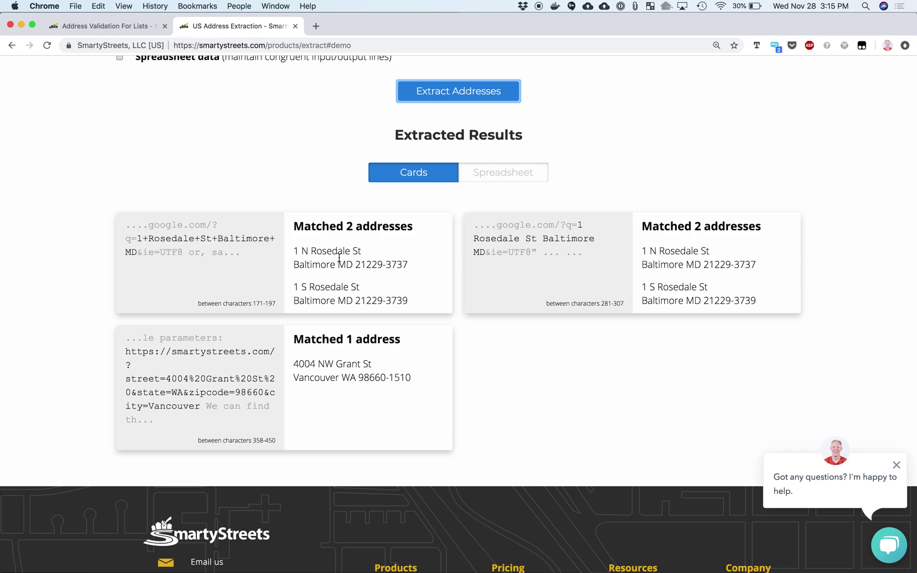
Review the matches and highlight the Vancouver URL and the first URL's address query
scroll(311, 372, "up", 10)
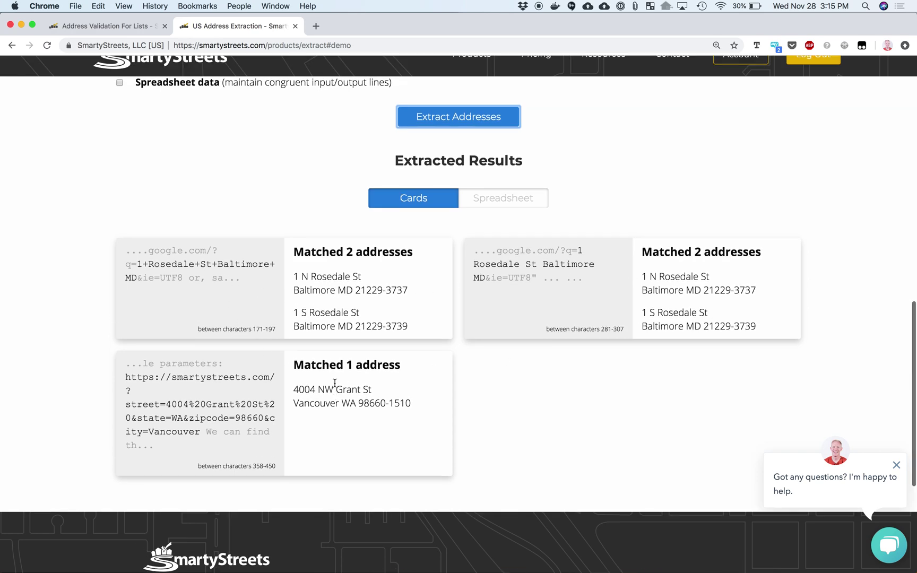
scroll(335, 384, "up", 3)
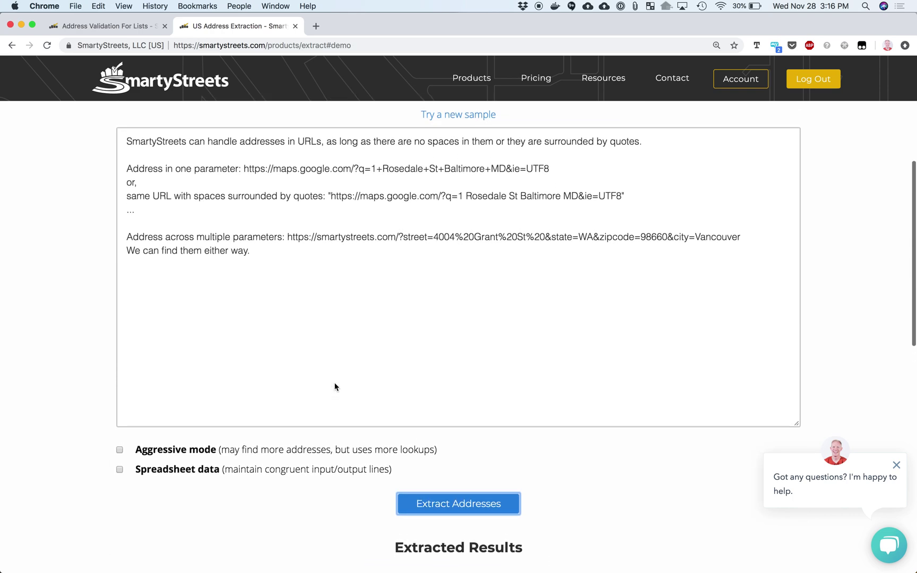
left_click_drag(406, 258, 754, 260)
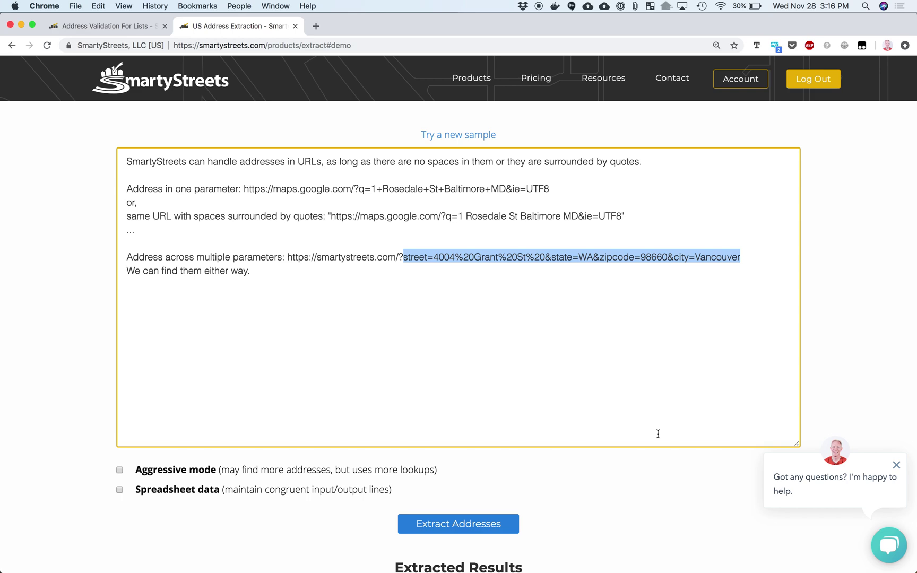
scroll(658, 434, "down", 9)
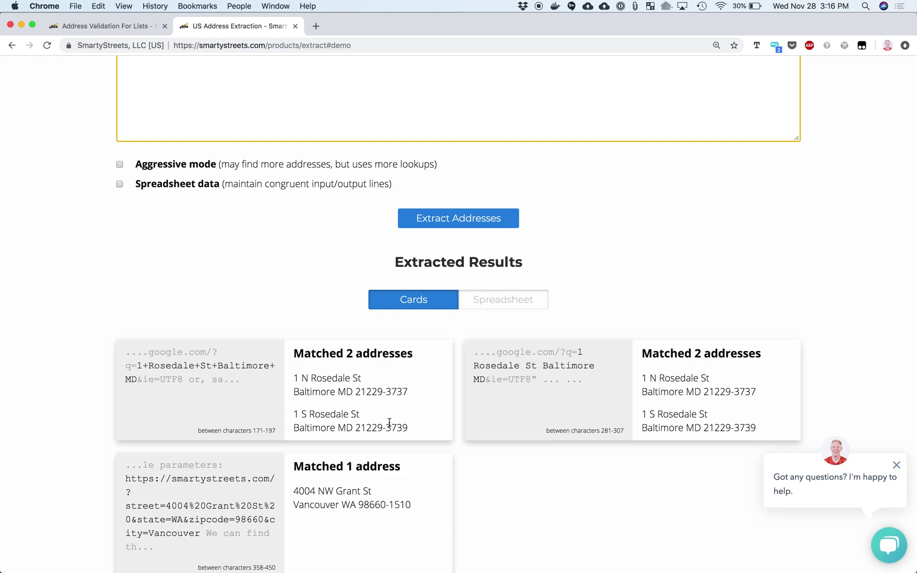
scroll(389, 421, "up", 10)
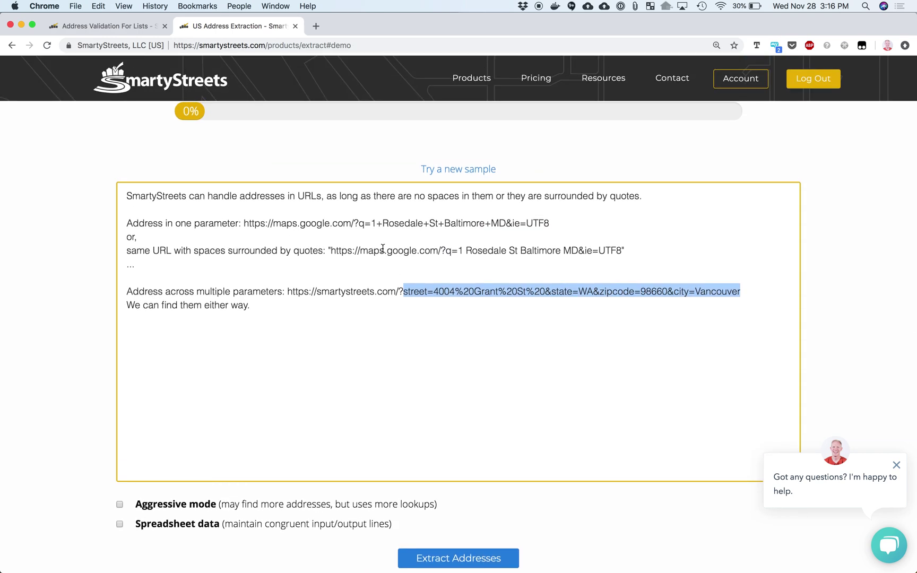
left_click_drag(370, 227, 553, 226)
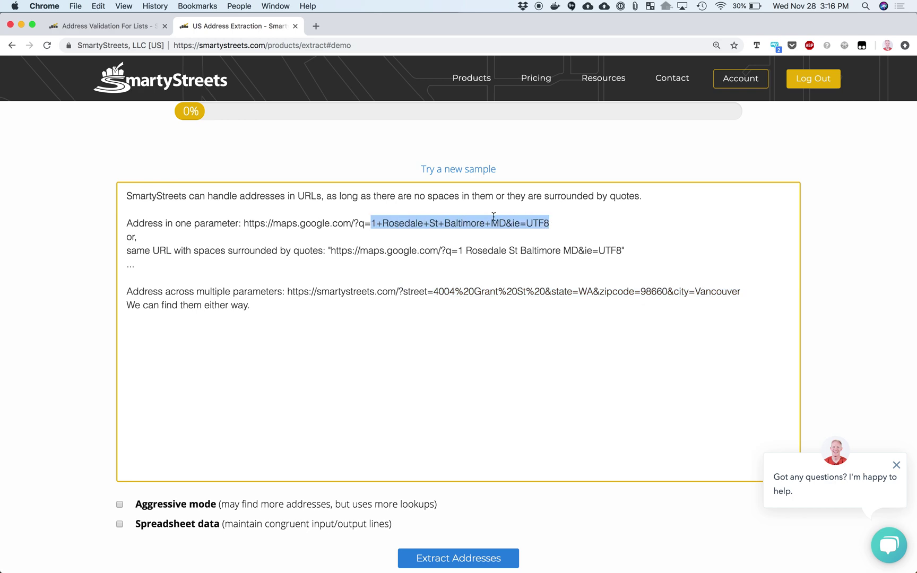
left_click(138, 100, "shift+super")
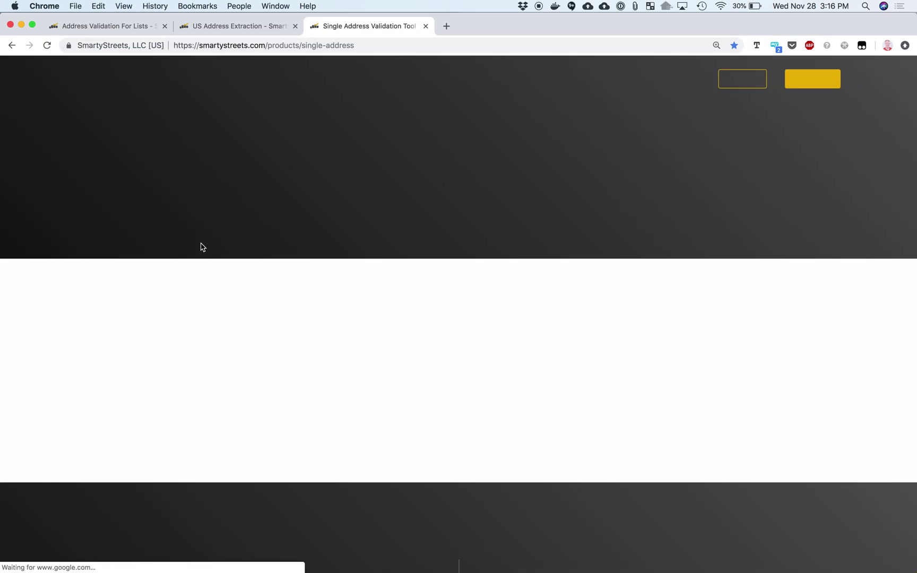
scroll(202, 247, "down", 5)
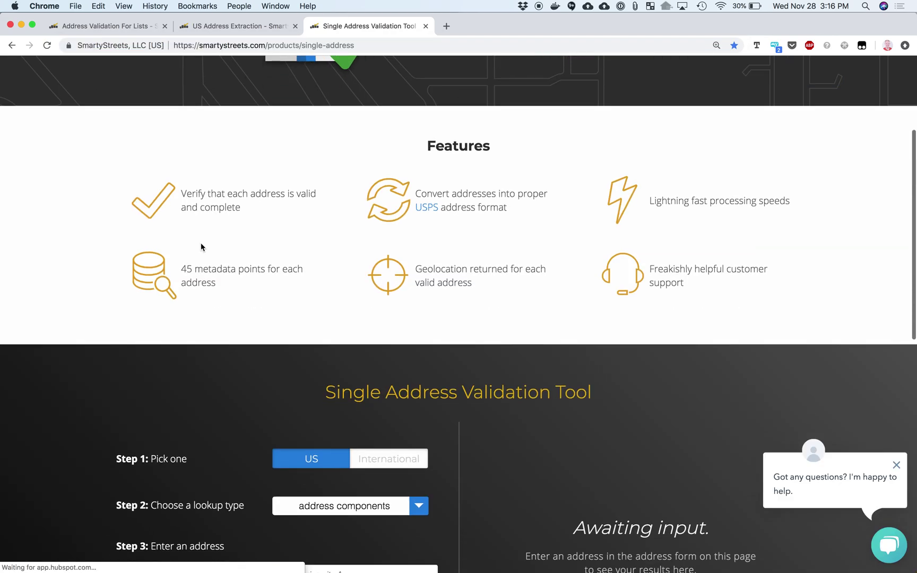
scroll(200, 247, "down", 2)
left_click(264, 428)
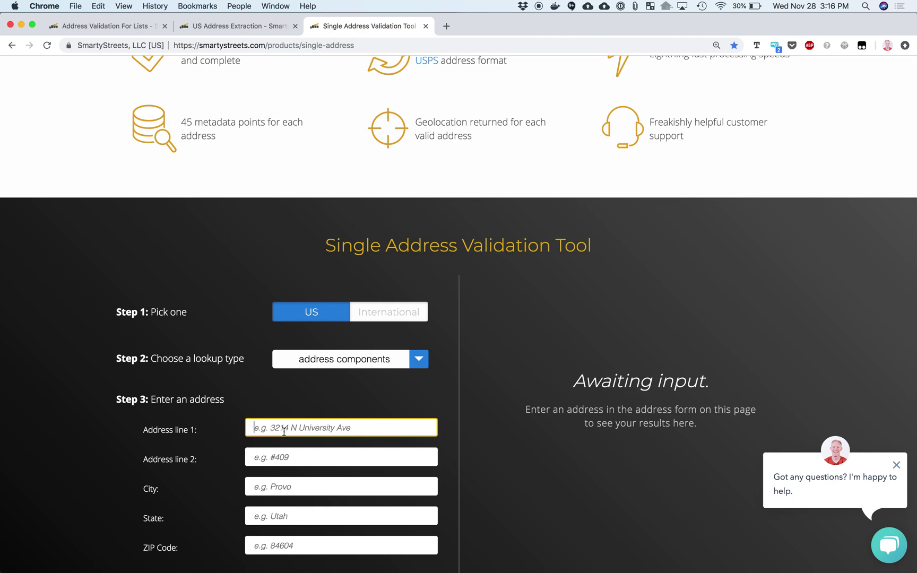
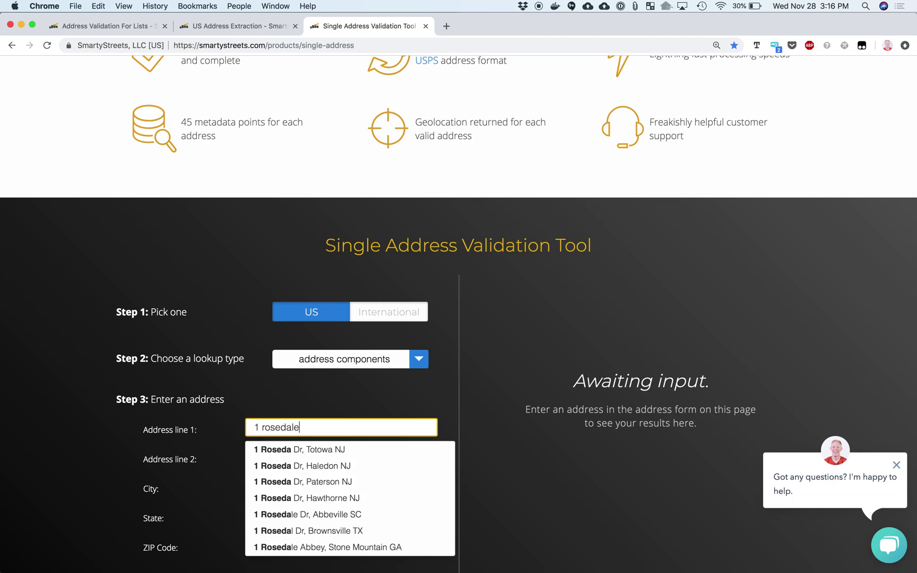
key("Tab")
key("Tab")
type("baltimore")
key("Tab")
type("md")
key("Return")
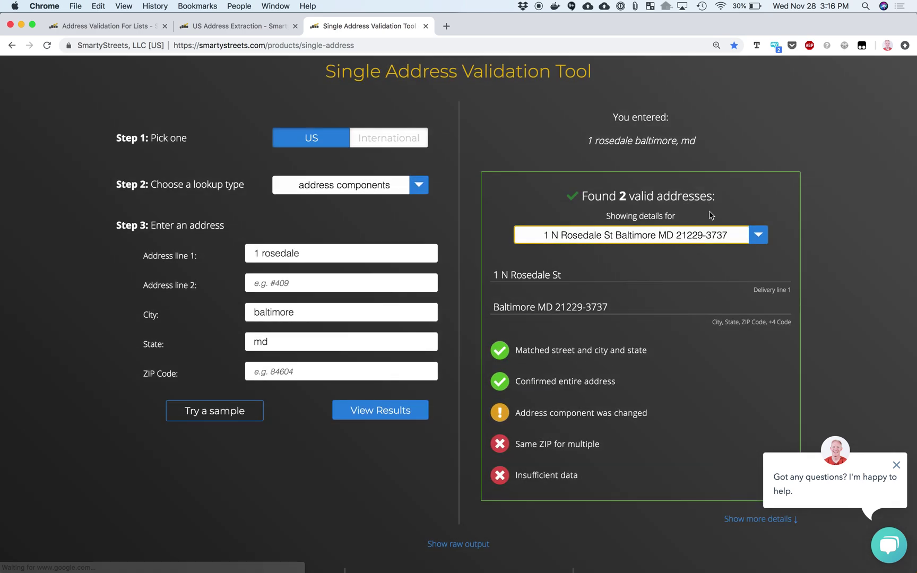
View the two matched addresses, 1 N and 1 S Rosedale St, in the details dropdown
left_click(711, 240)
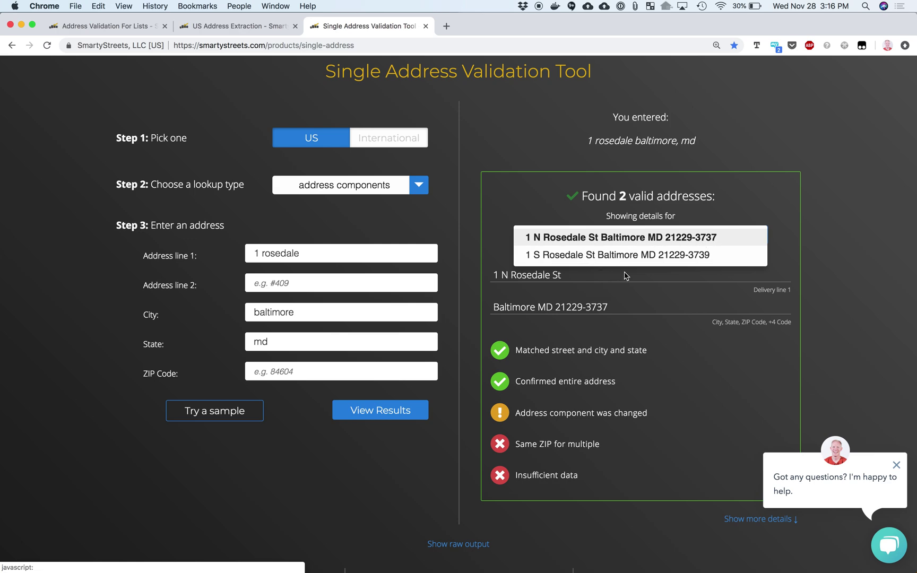
left_click(479, 275)
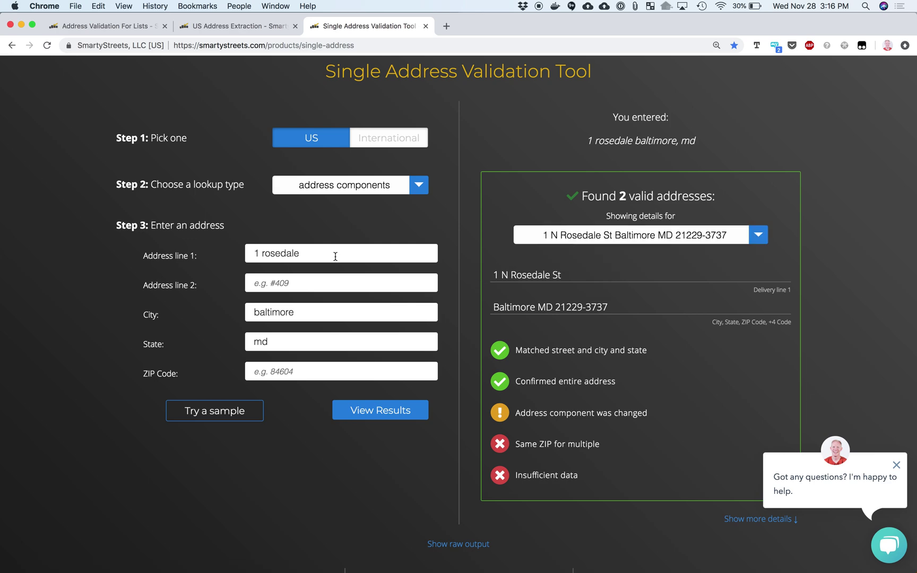
left_click(608, 235)
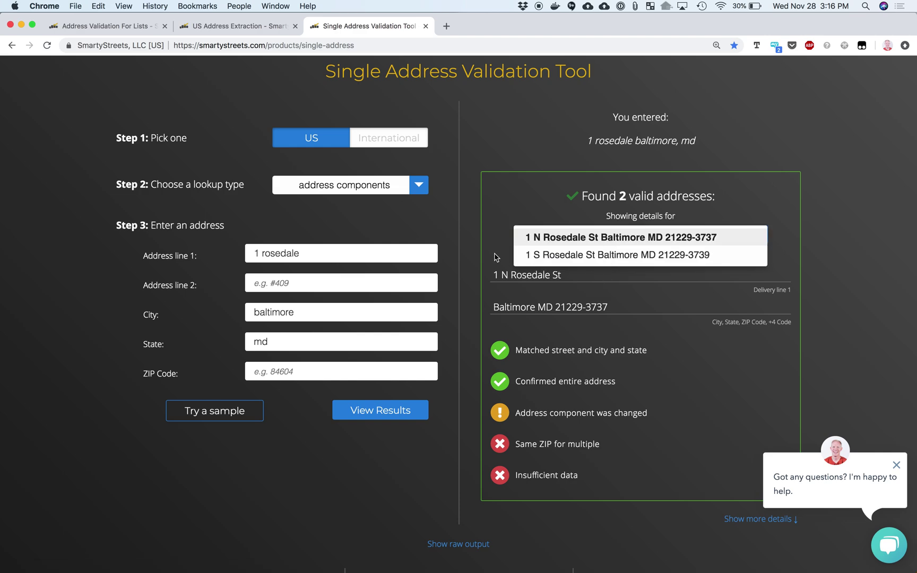
left_click(481, 269)
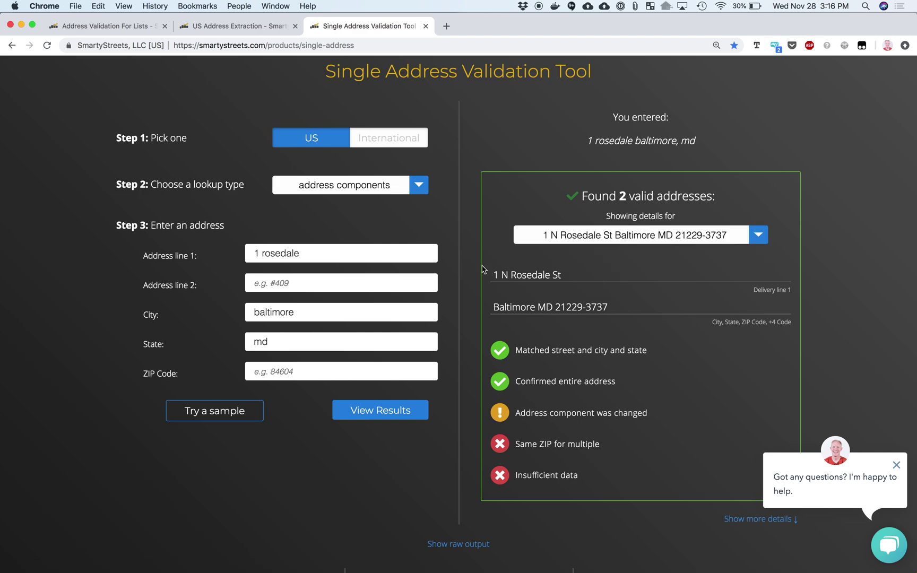
Close the single-address tab, cycle samples to the Las Vegas one, and extract its three addresses
key("super+w")
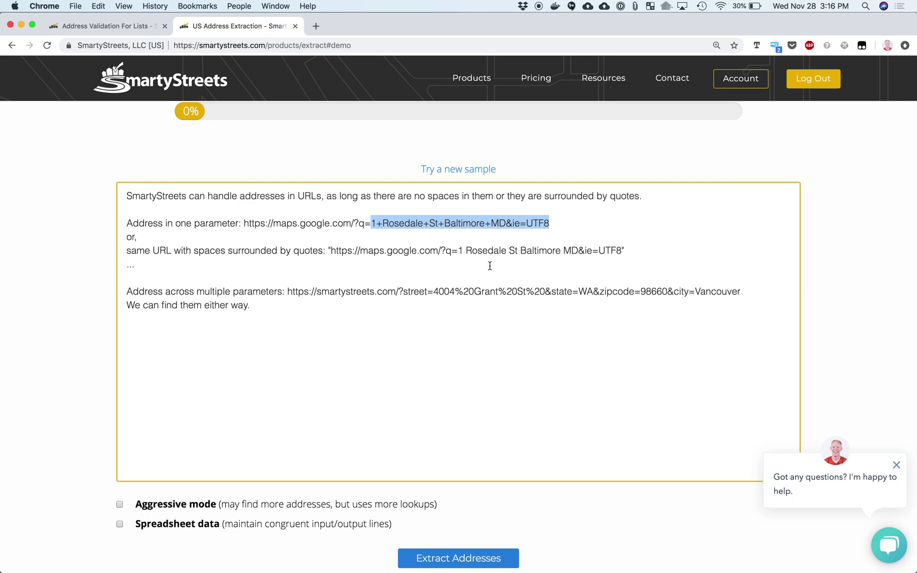
left_click(470, 170)
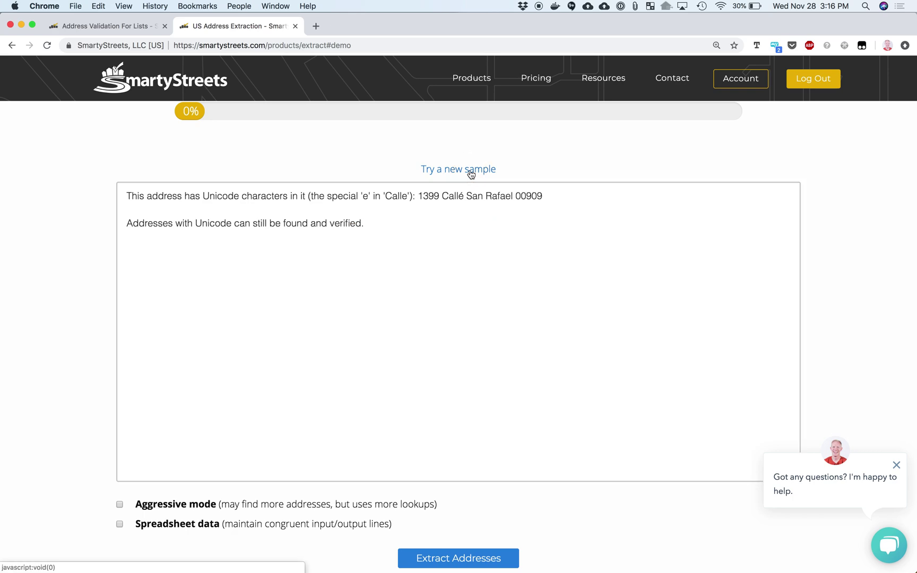
left_click(470, 170)
left_click(471, 169)
left_click(471, 170)
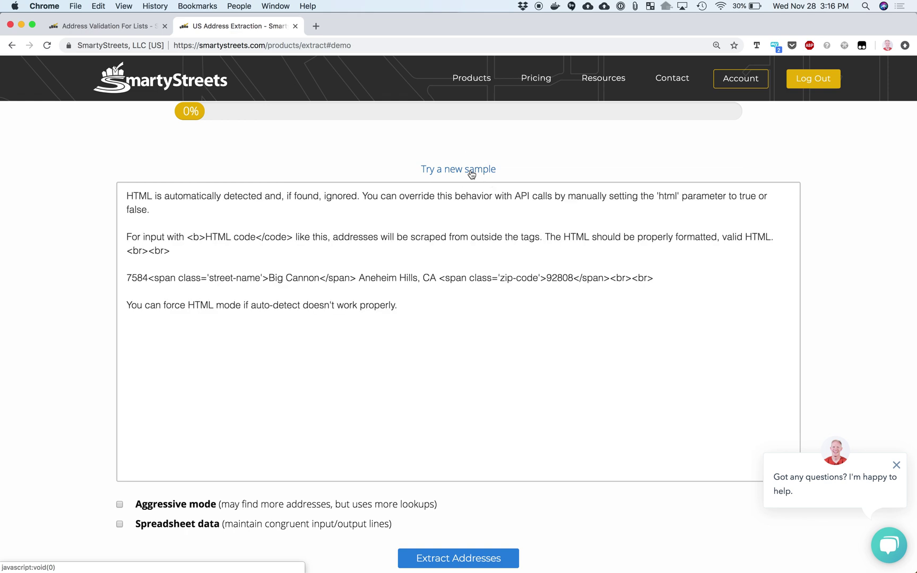
left_click(471, 170)
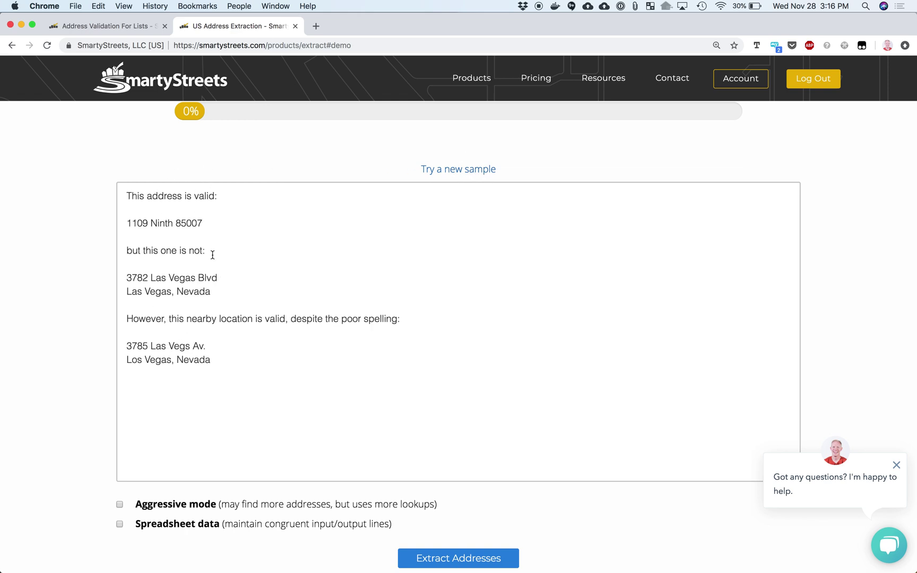
scroll(244, 372, "down", 3)
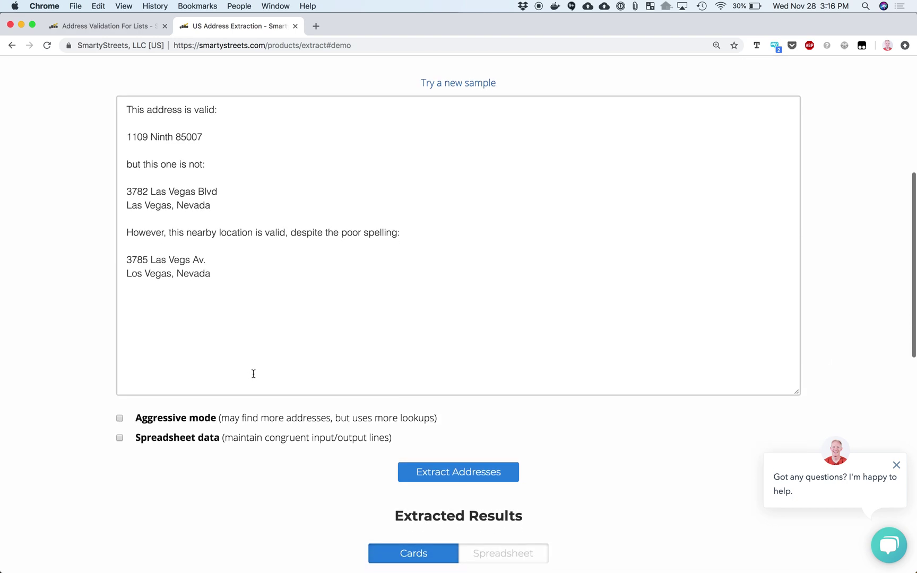
left_click(445, 470)
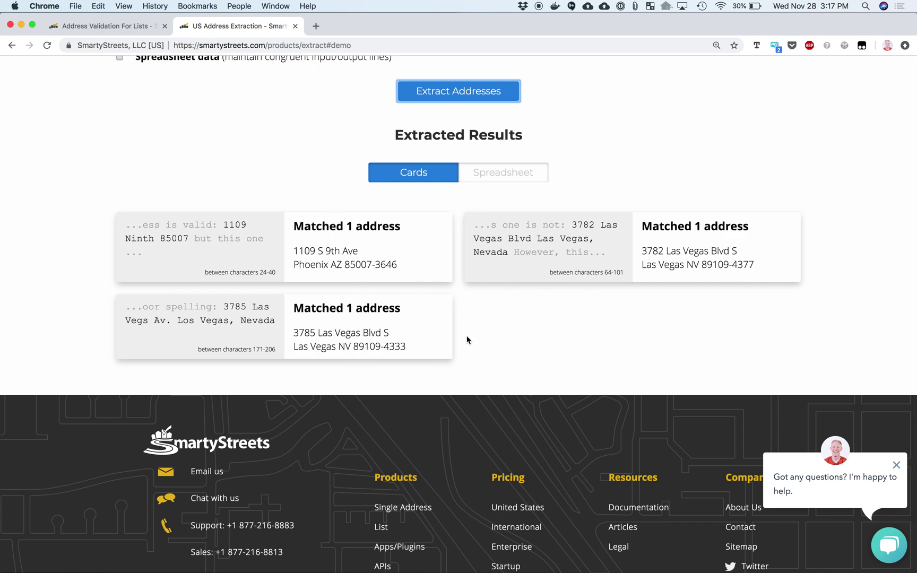
scroll(467, 337, "up", 15)
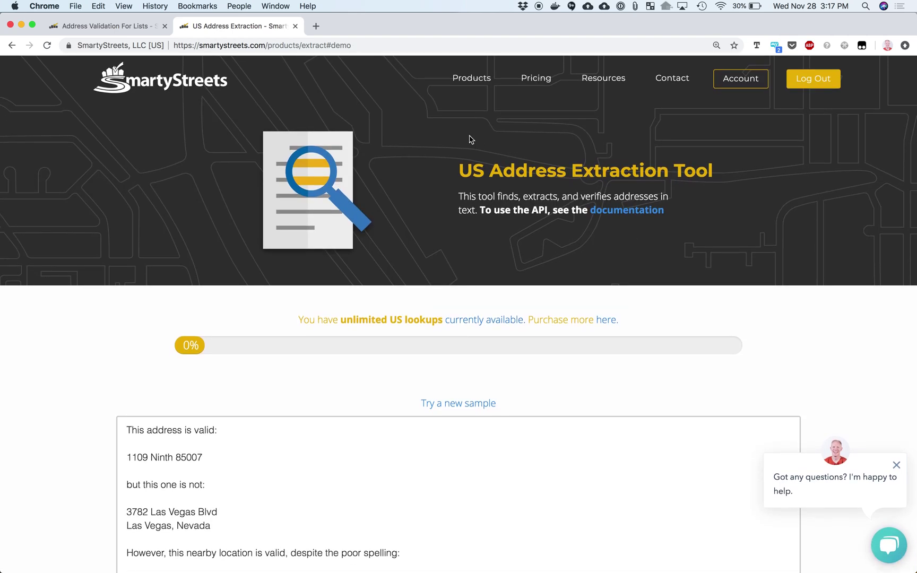
Browse the SmartyStreets SDK Reference and Local API installation documentation
mouse_move(600, 85)
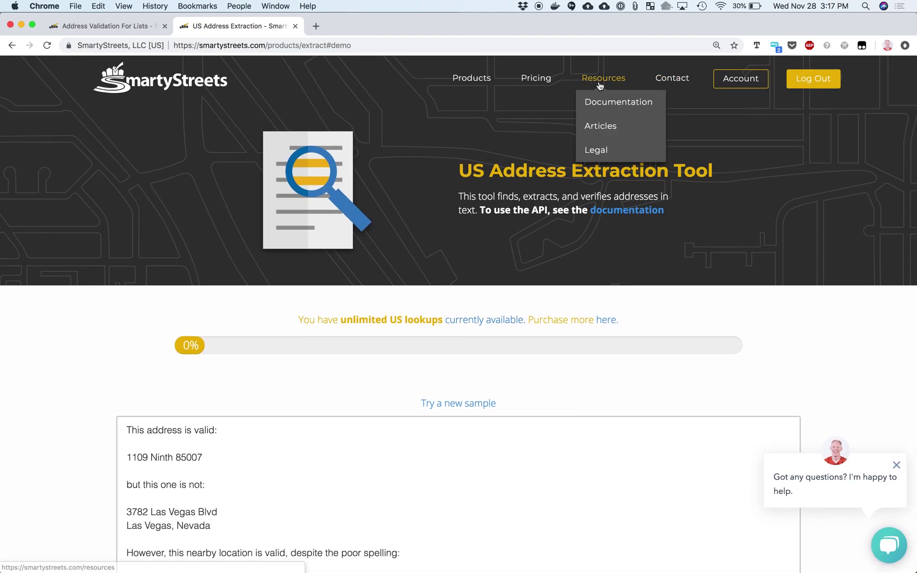
left_click(593, 101)
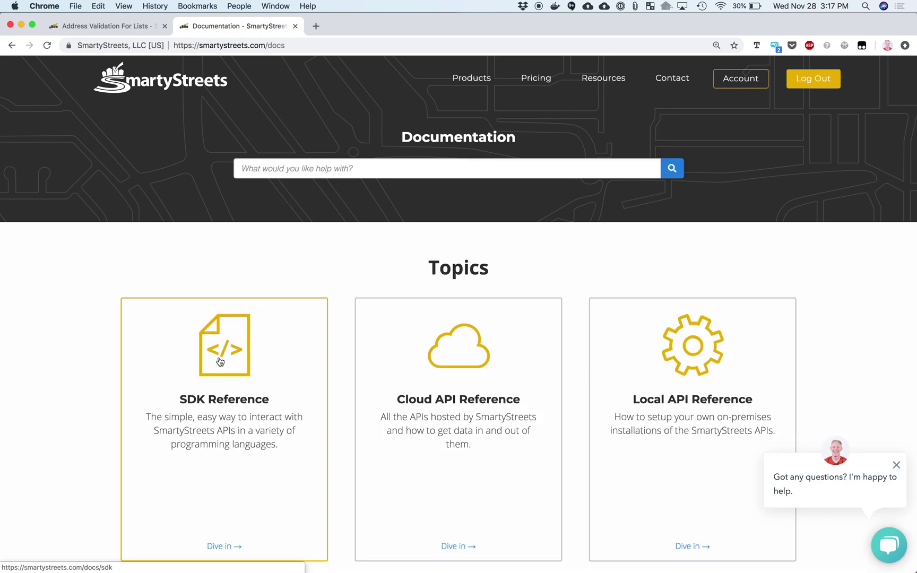
left_click(225, 351)
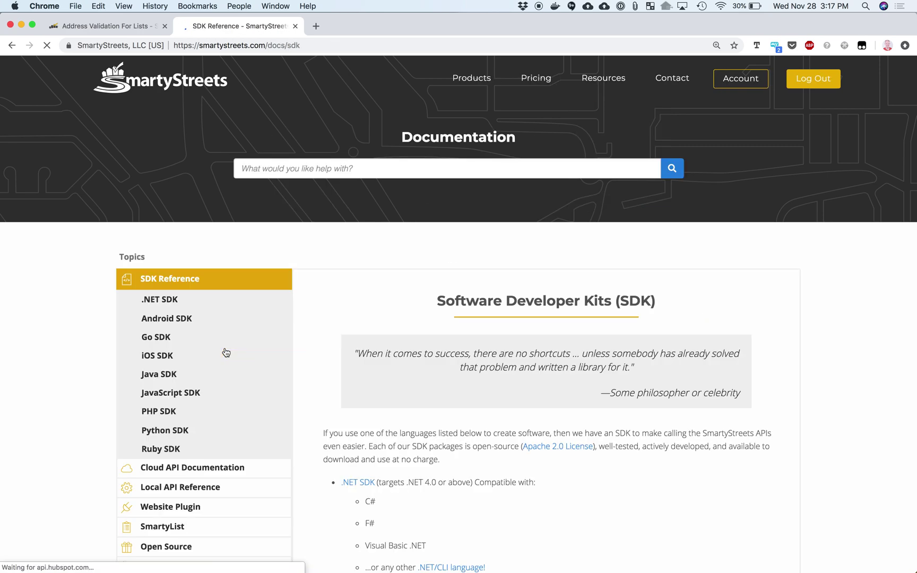
scroll(225, 352, "down", 3)
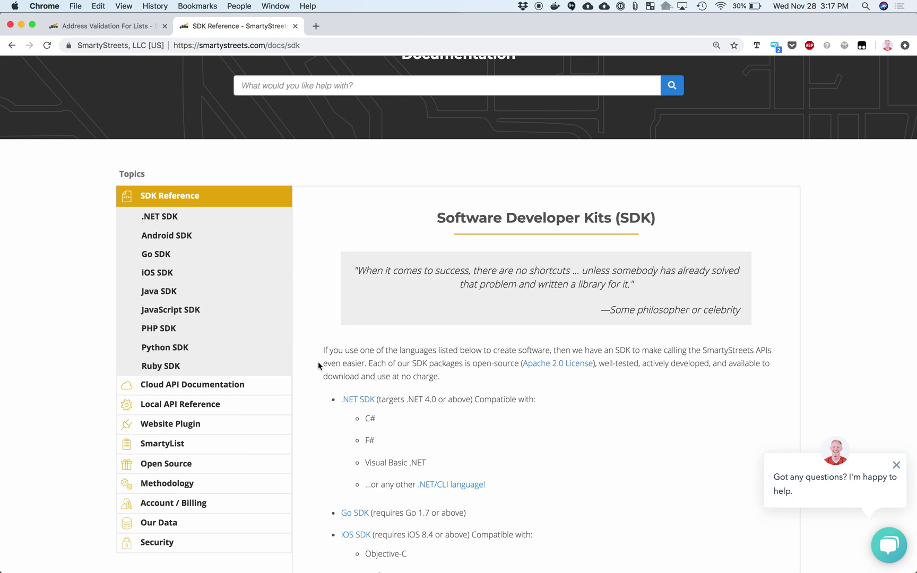
left_click(171, 405)
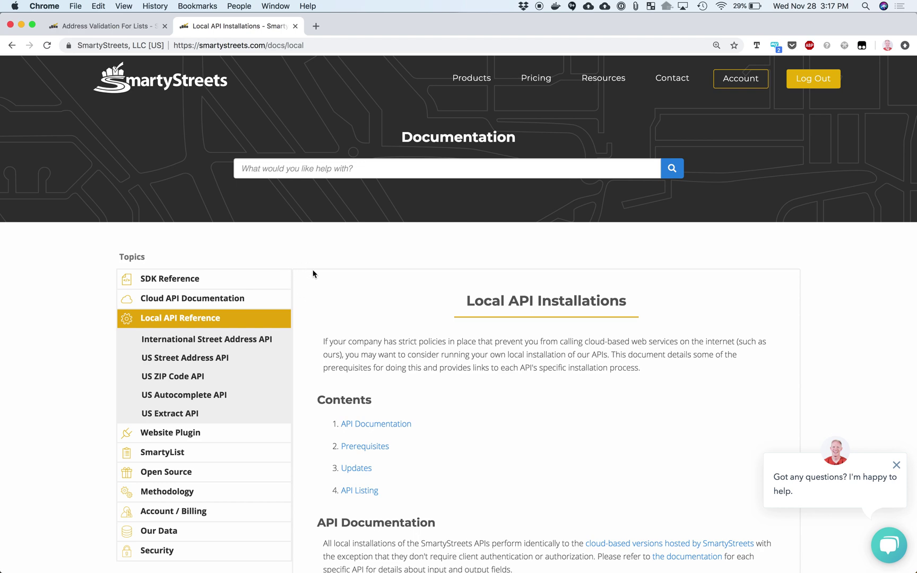
scroll(315, 318, "down", 4)
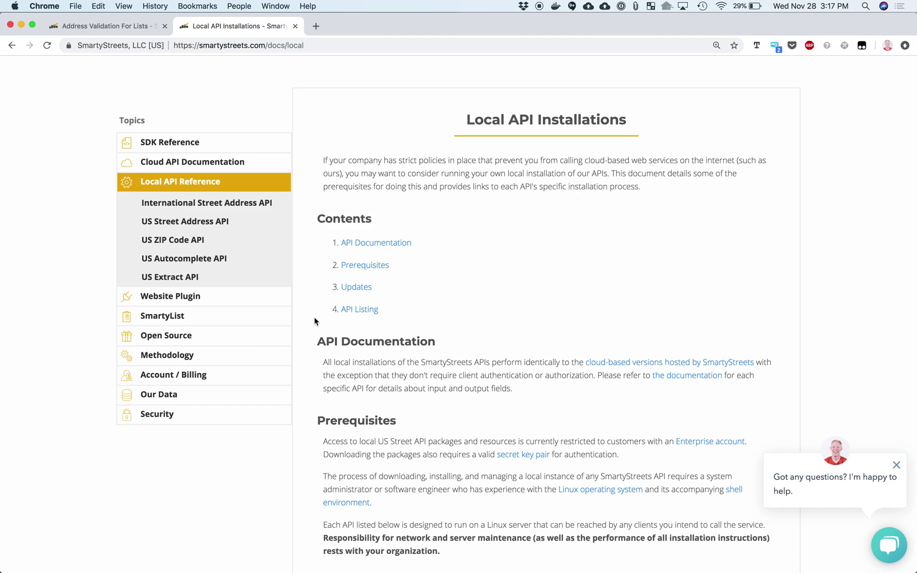
scroll(315, 321, "up", 4)
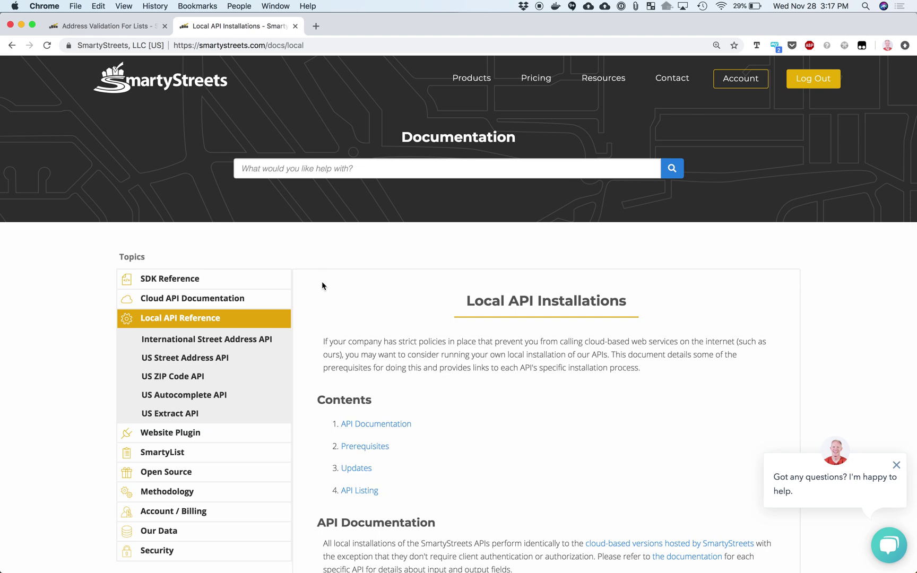
Close the documentation and go to the Single Address Verification product page
key("super+w")
mouse_move(460, 78)
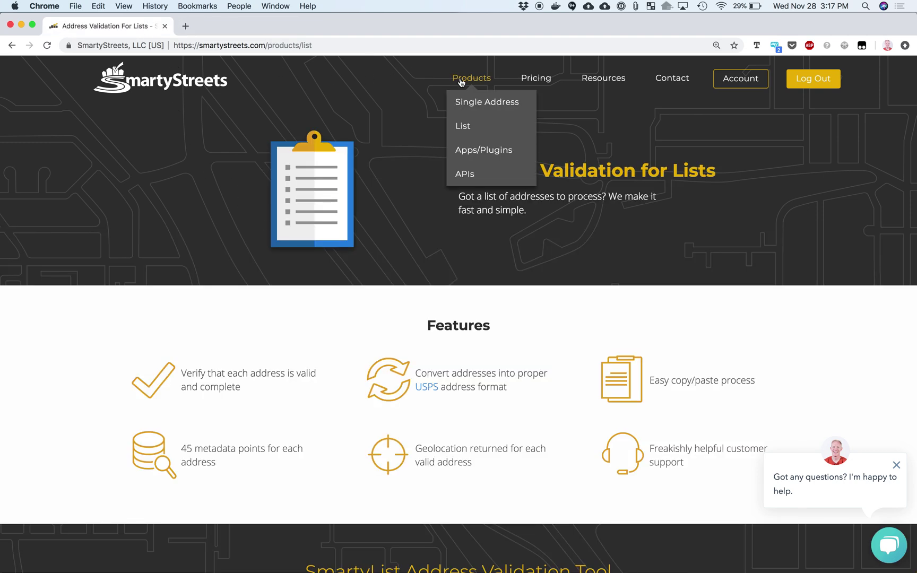
left_click(466, 106)
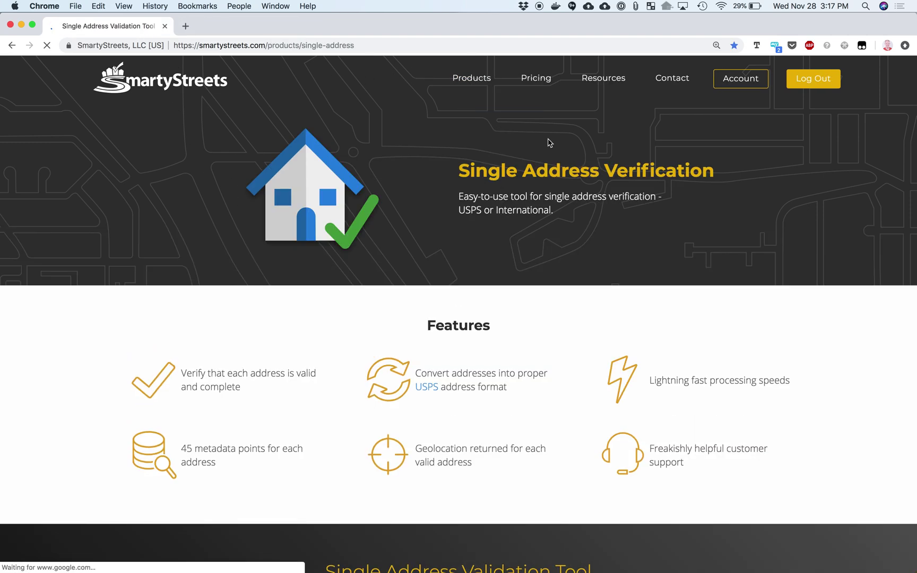